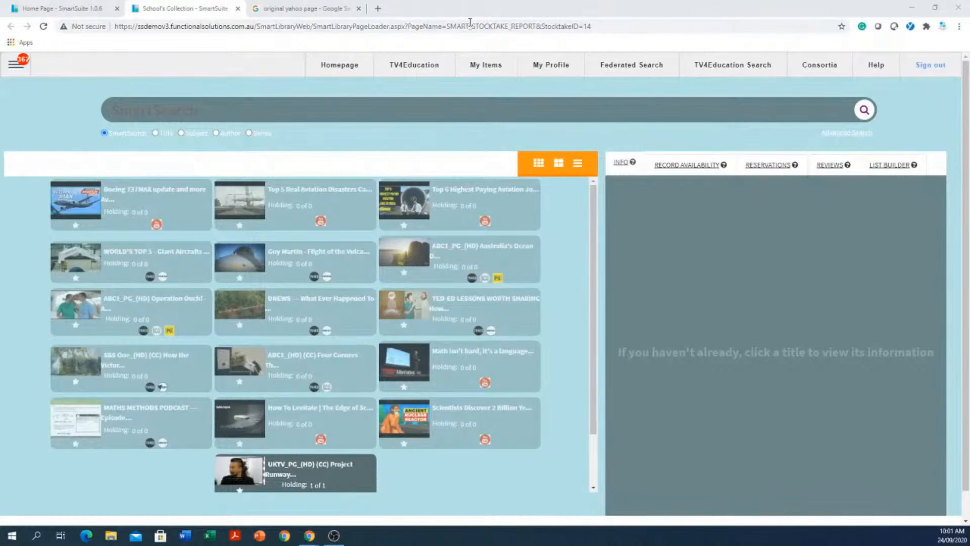
# - Go back to the SmartSuite library home page from the school's collection and look over it
pyautogui.click(337, 68)
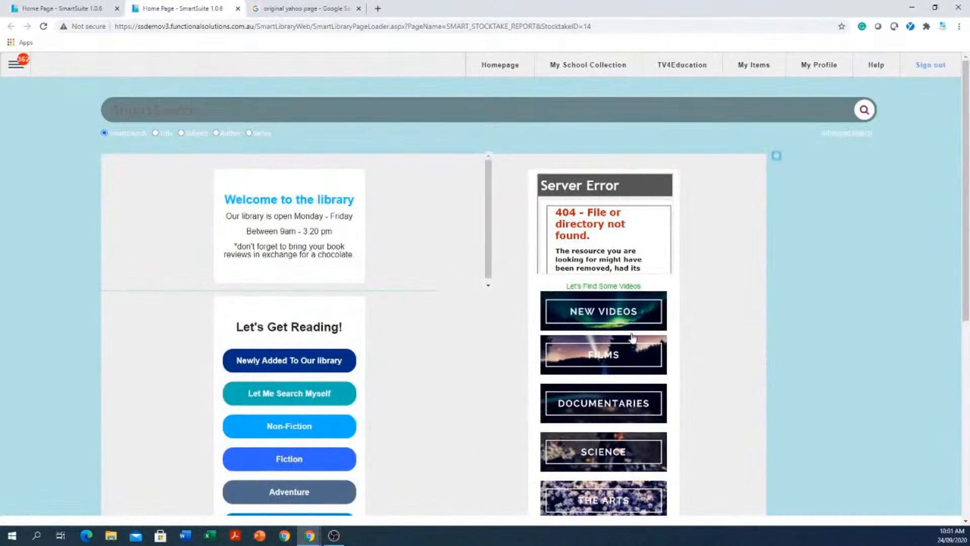
pyautogui.scroll(-6, 672, 320)
pyautogui.scroll(6, 674, 320)
# - Preview the Seeking Alpha, TechRepublic and ResearchGate original Yahoo page images, then start a new tab
pyautogui.click(302, 13)
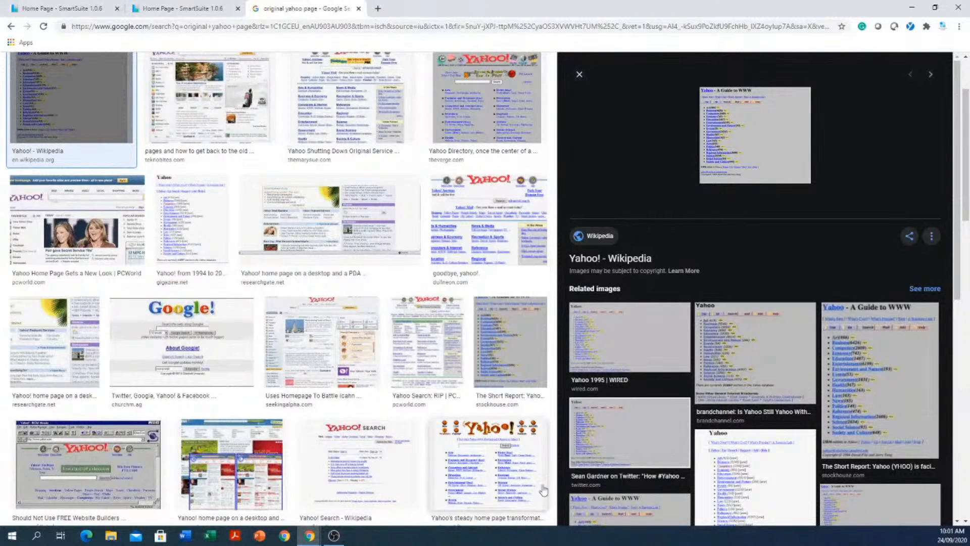
pyautogui.scroll(-5, 753, 472)
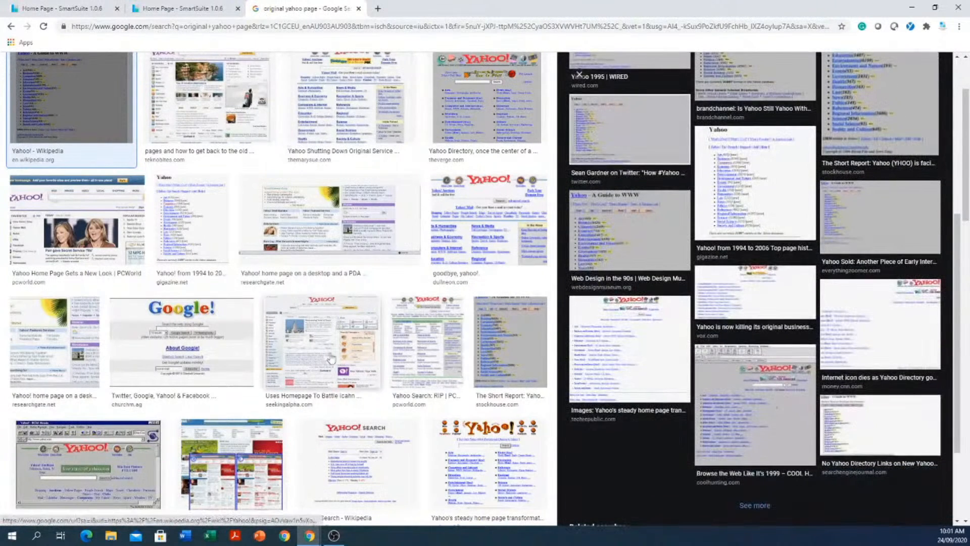
pyautogui.click(304, 357)
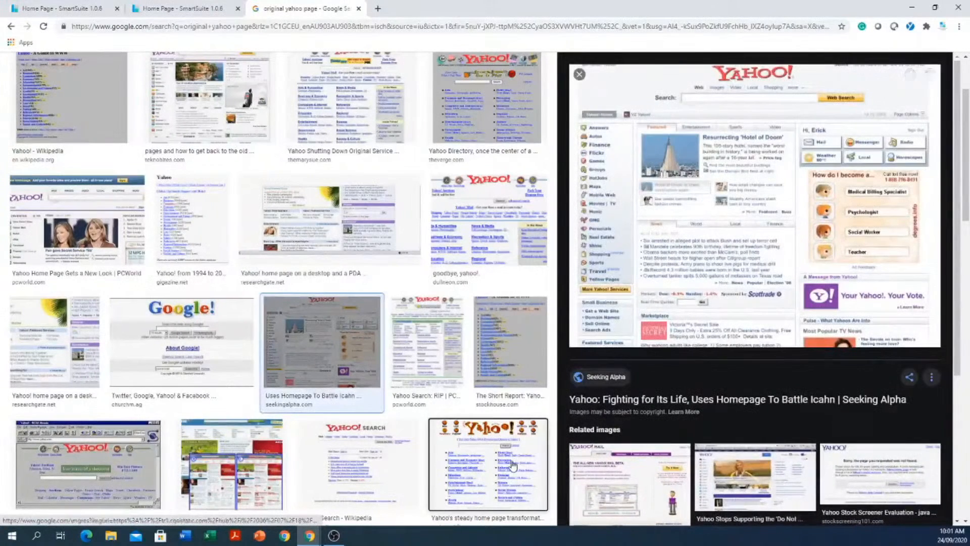
pyautogui.click(480, 477)
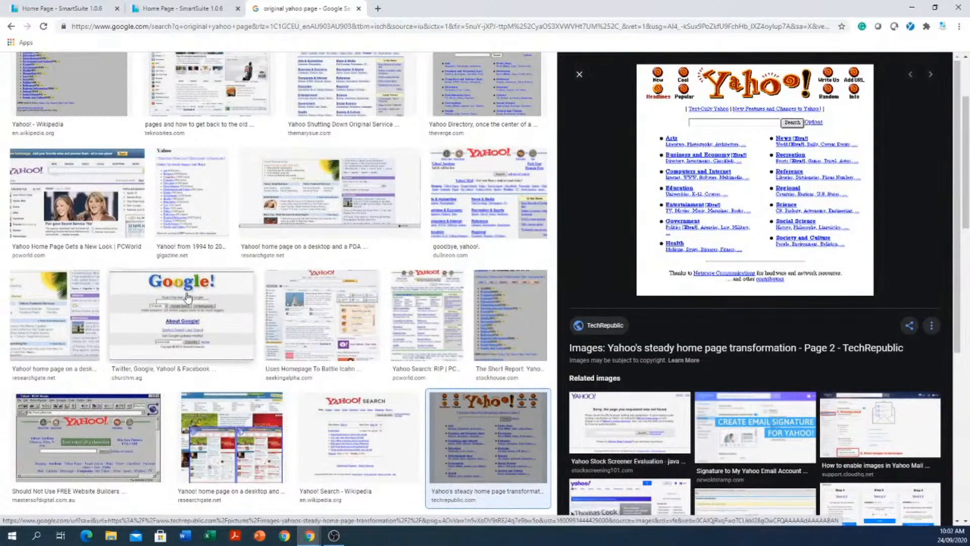
pyautogui.click(33, 309)
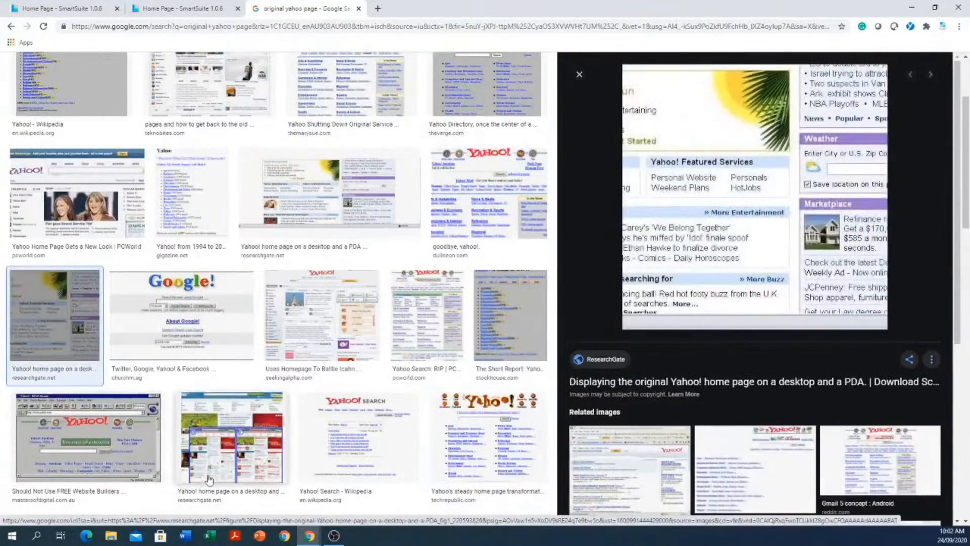
pyautogui.click(217, 462)
pyautogui.click(486, 466)
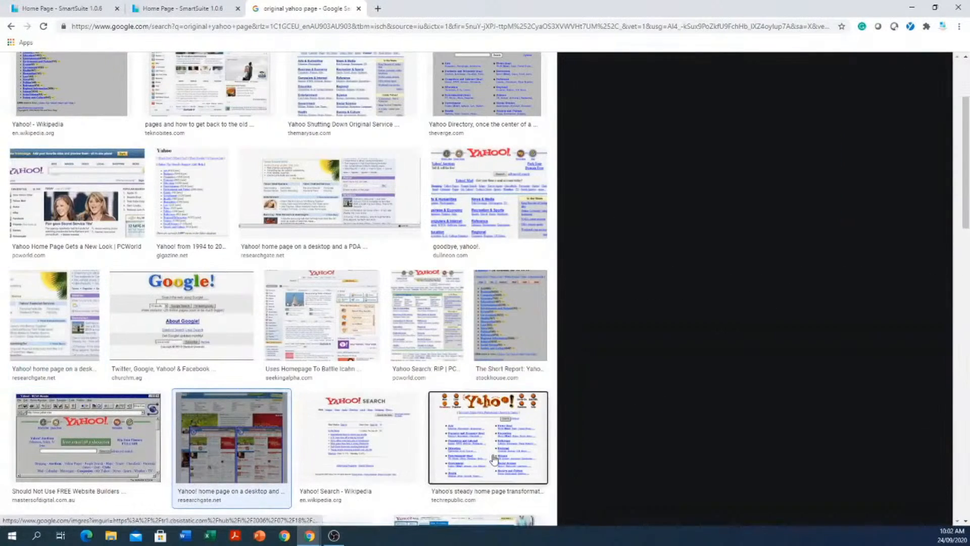
pyautogui.scroll(-4, 710, 446)
pyautogui.scroll(-2, 710, 446)
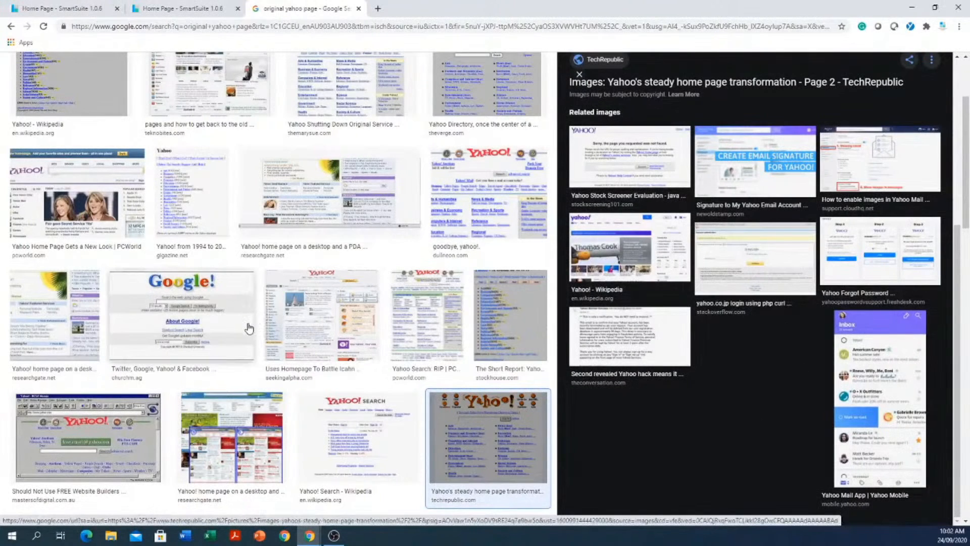
pyautogui.scroll(3, 305, 310)
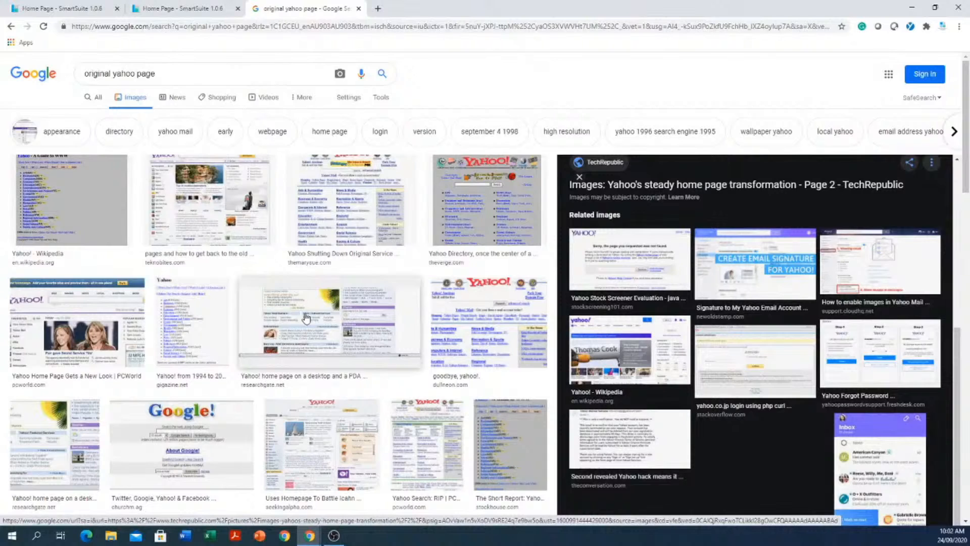
pyautogui.click(378, 9)
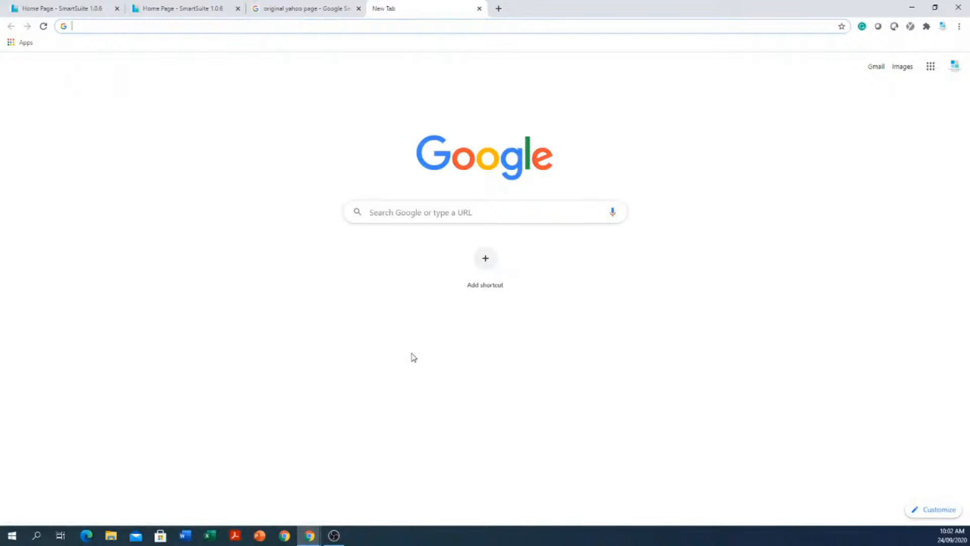
# - Search Google for 'cat'
pyautogui.click(450, 214)
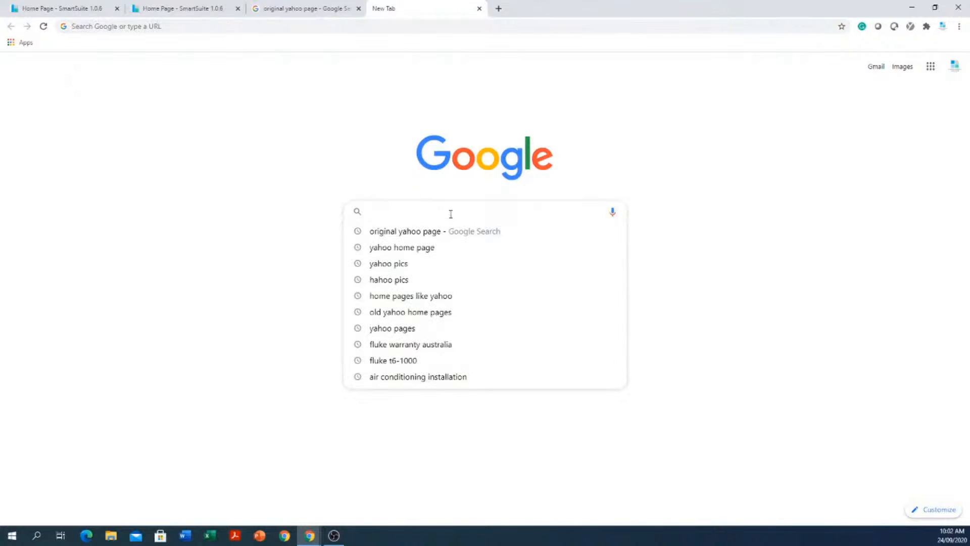
pyautogui.write('ca')
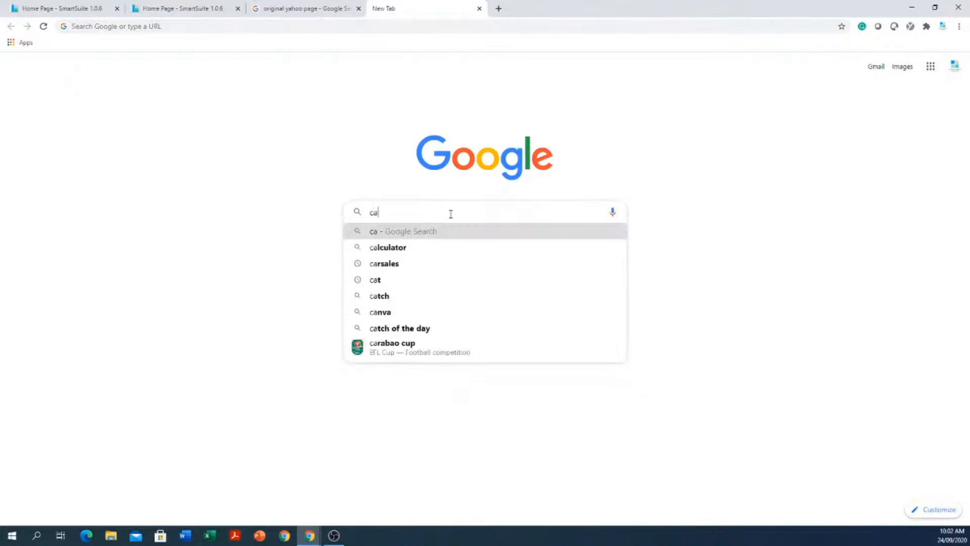
pyautogui.write('t')
pyautogui.press('Return')
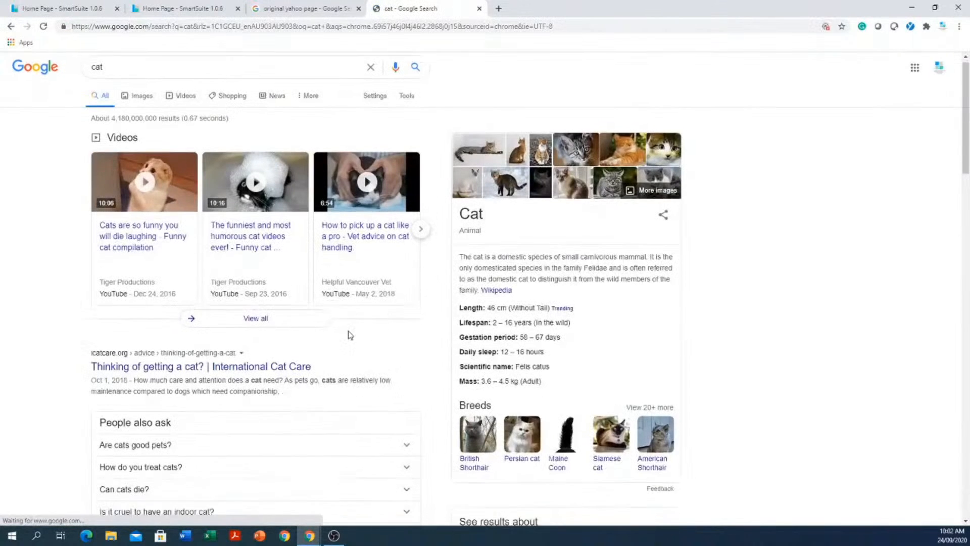
pyautogui.scroll(-15, 350, 335)
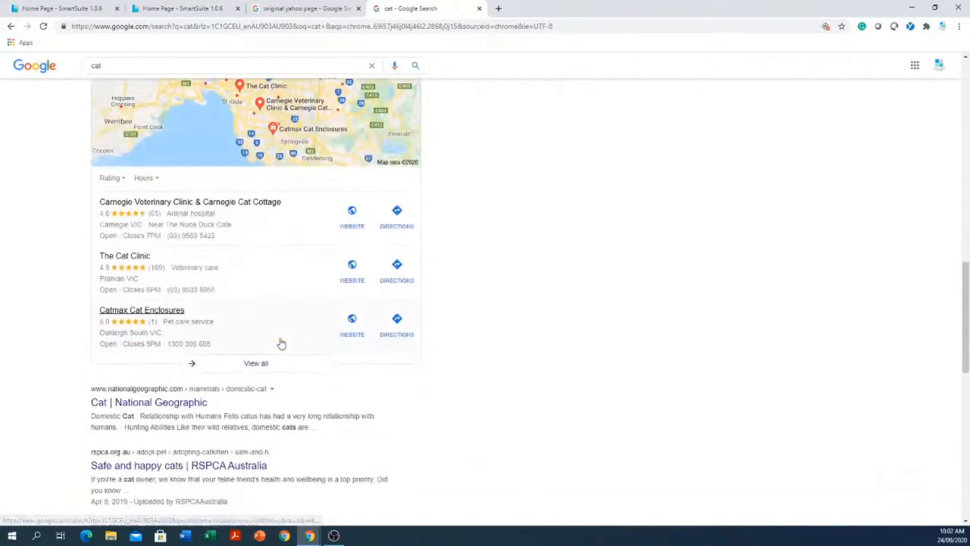
pyautogui.scroll(-12, 281, 343)
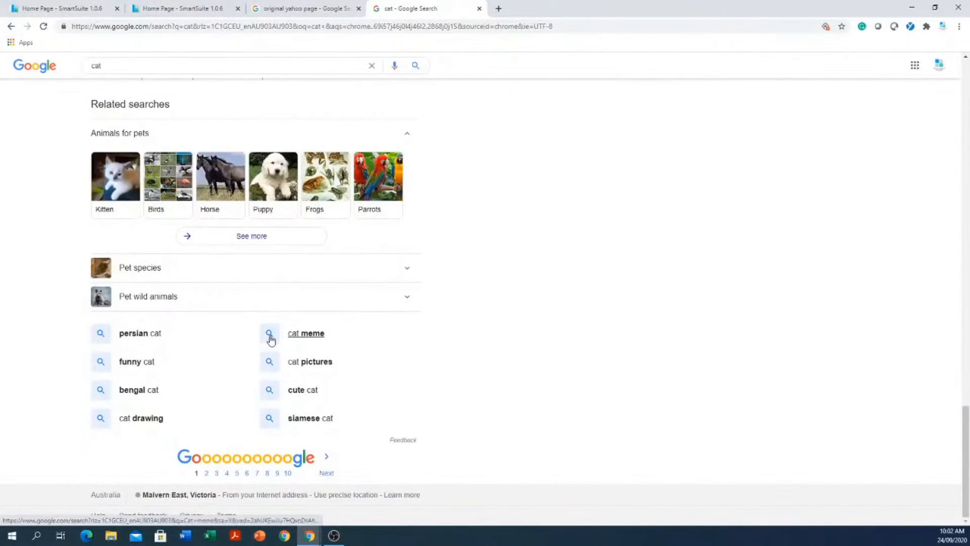
# - Page through the cat results to page 5, then return to the original yahoo page images
pyautogui.click(208, 477)
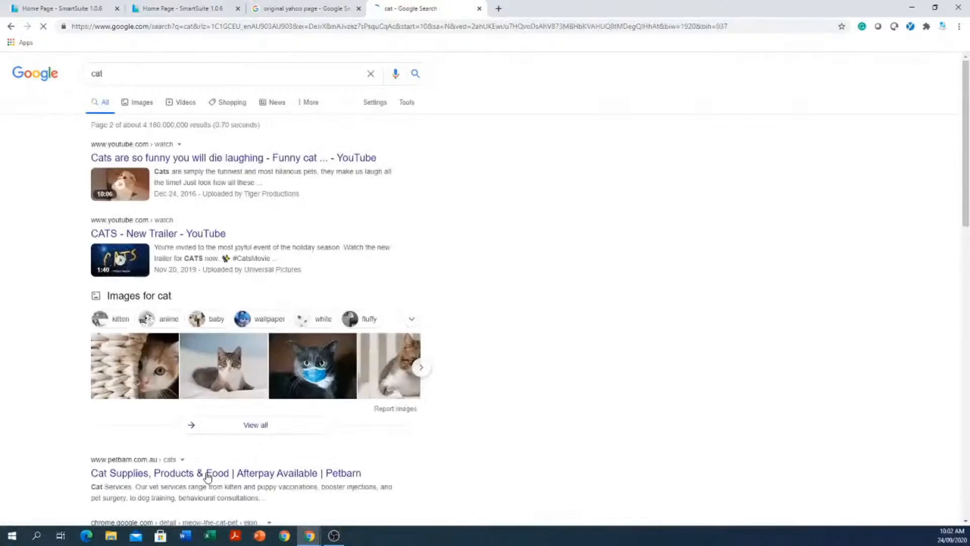
pyautogui.scroll(-6, 207, 475)
pyautogui.scroll(-8, 218, 480)
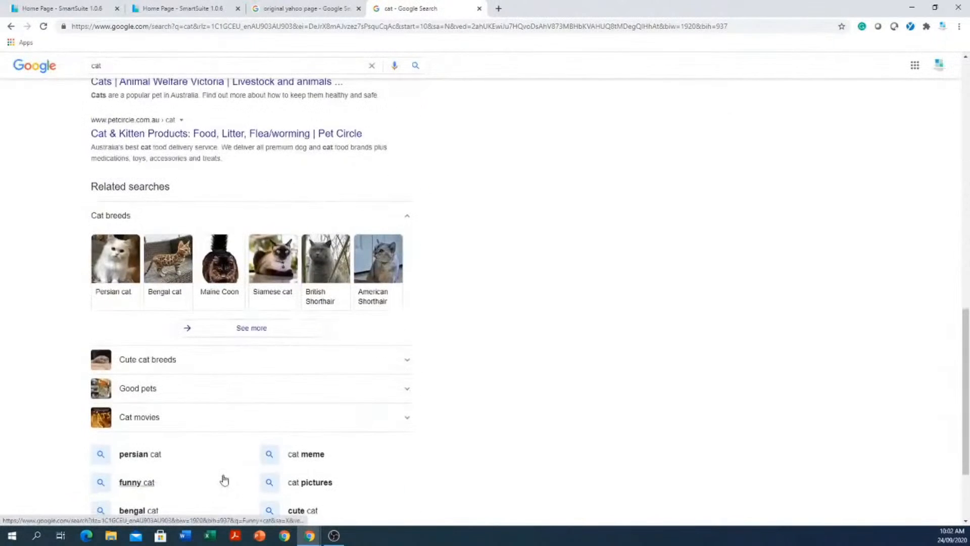
pyautogui.scroll(-3, 224, 479)
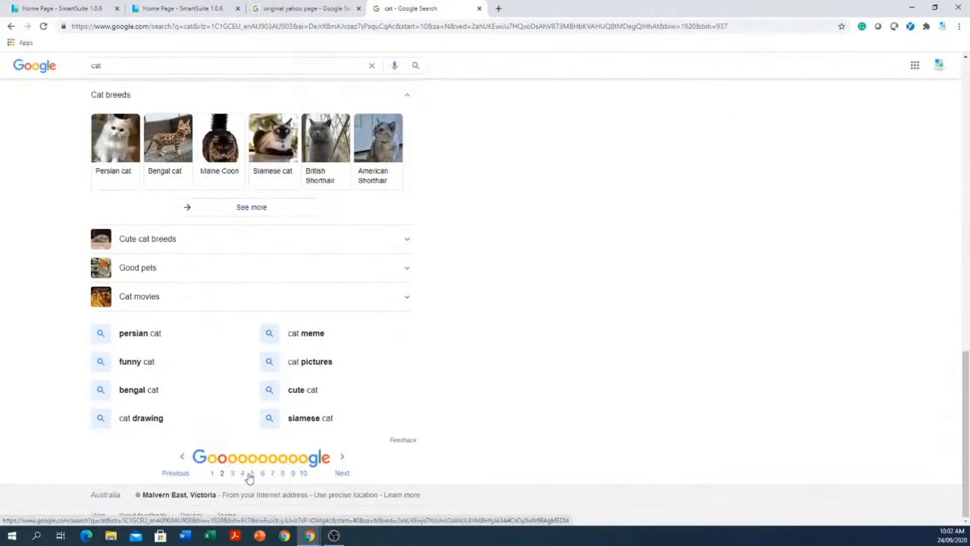
pyautogui.click(251, 474)
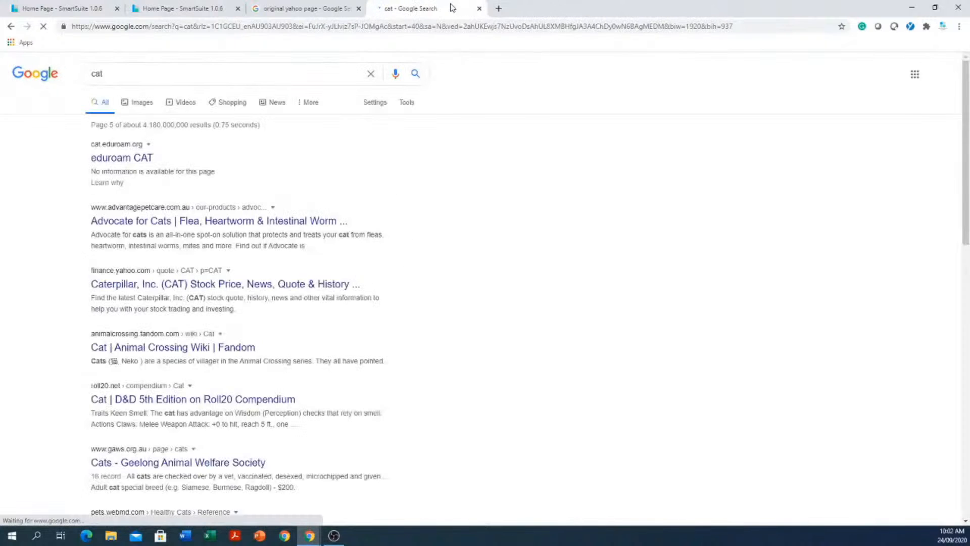
pyautogui.click(330, 14)
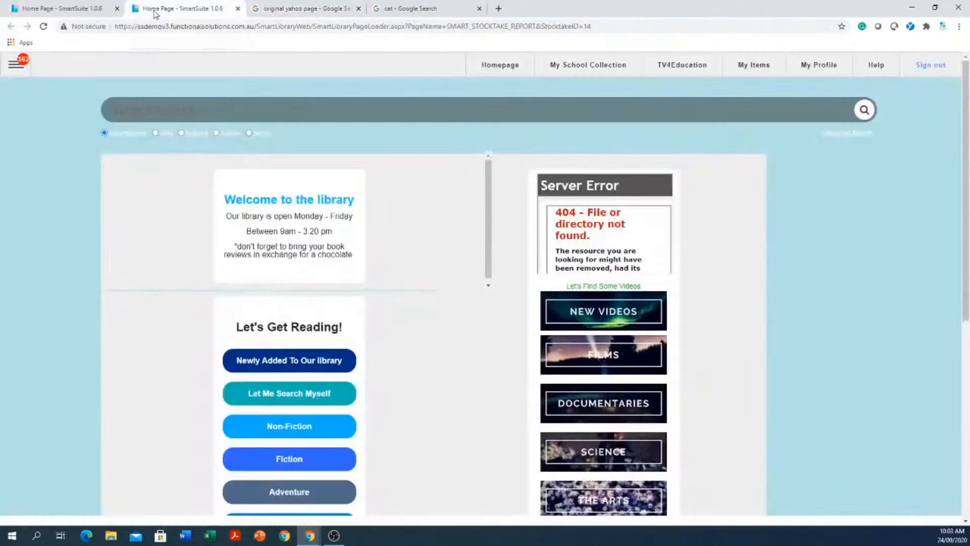
# - Switch back to the 'Home Page - SmartSuite 1.0.6' tab
pyautogui.click(154, 11)
# - Open My School Collection and scroll through its video titles and holding counts
pyautogui.click(581, 68)
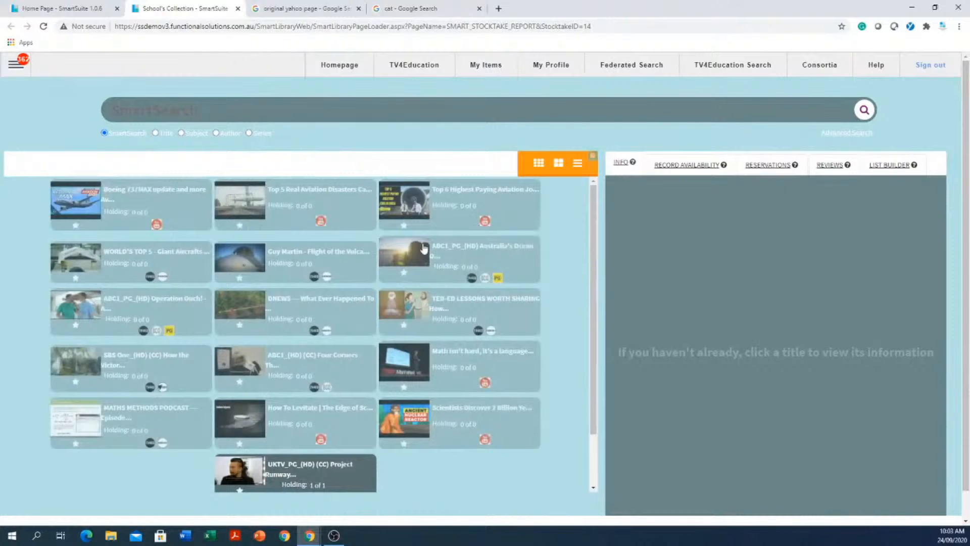
pyautogui.click(336, 66)
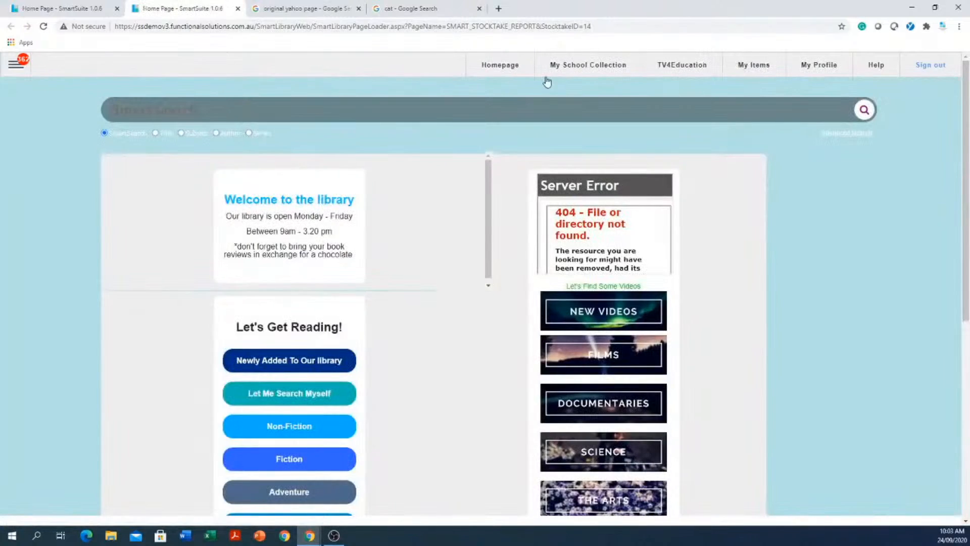
pyautogui.click(573, 67)
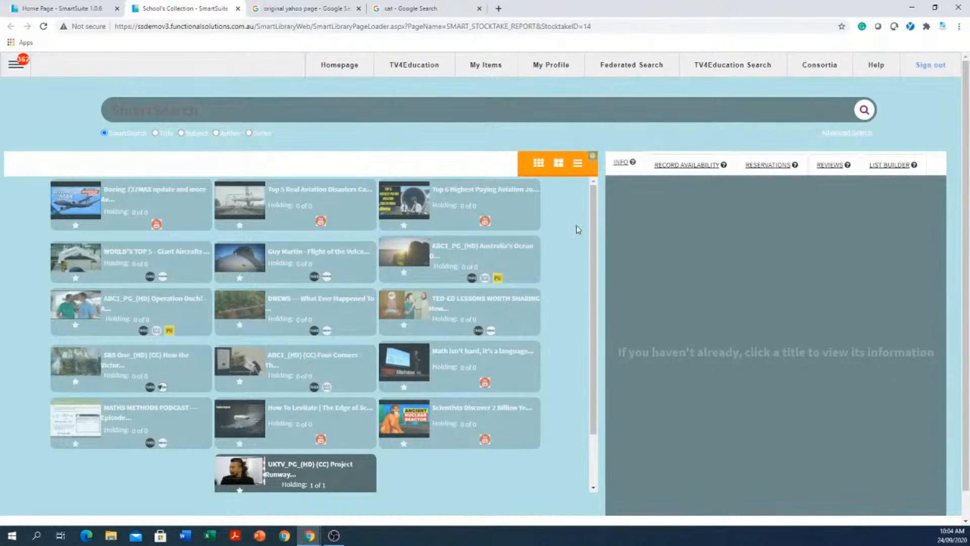
pyautogui.scroll(-1, 575, 229)
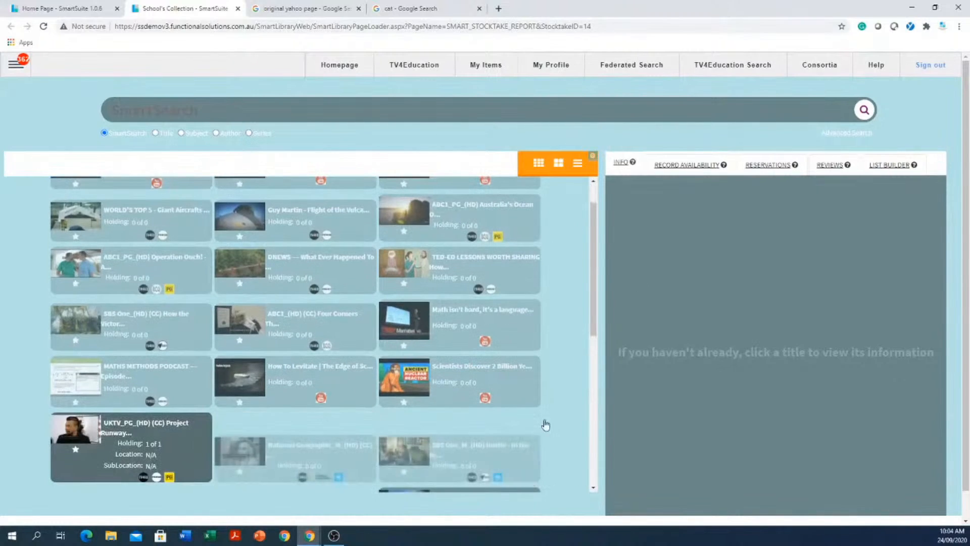
pyautogui.scroll(-3, 563, 270)
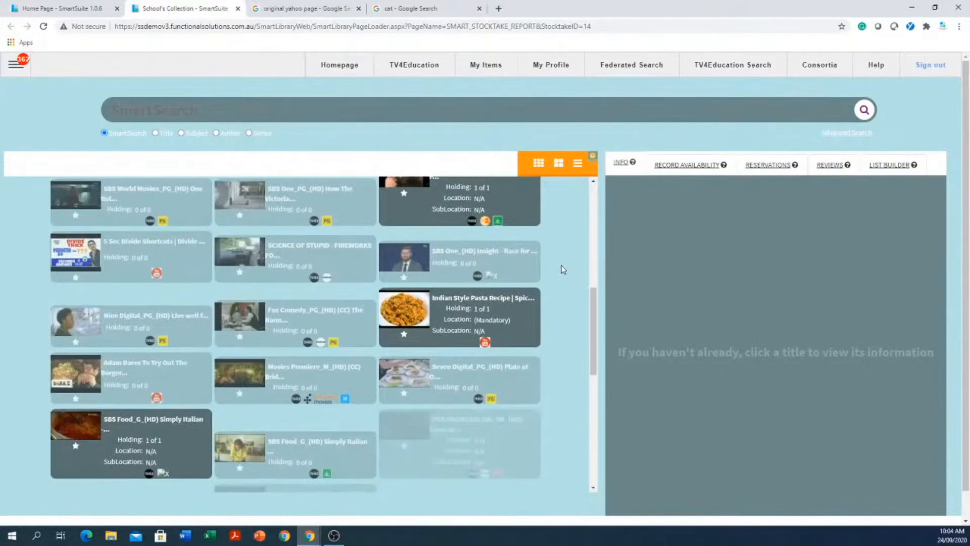
pyautogui.scroll(-3, 561, 269)
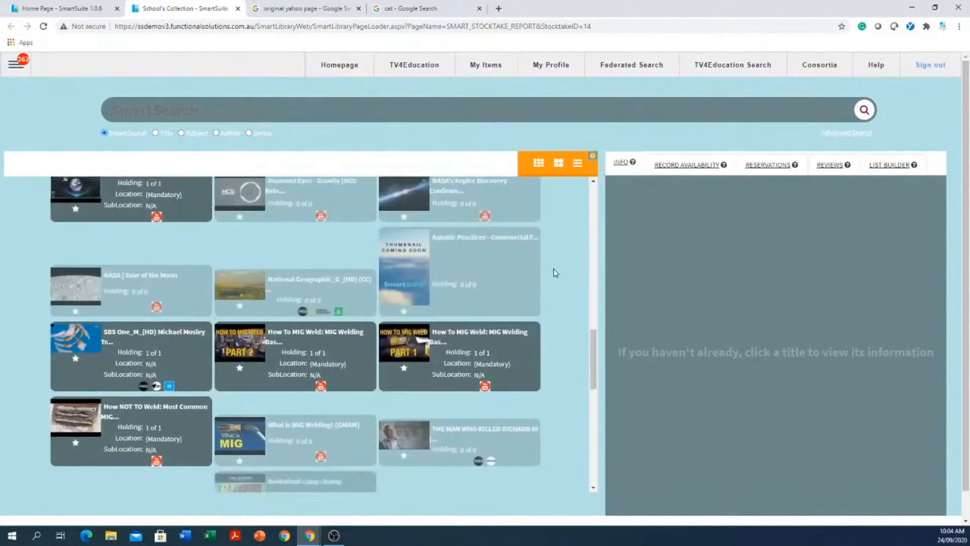
pyautogui.scroll(-3, 555, 273)
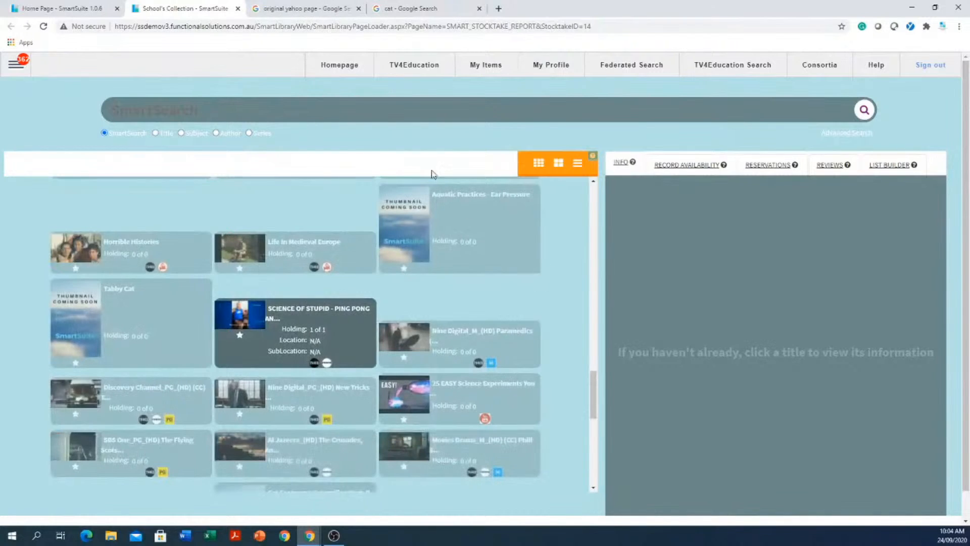
pyautogui.click(425, 111)
pyautogui.write('cat')
pyautogui.press('Return')
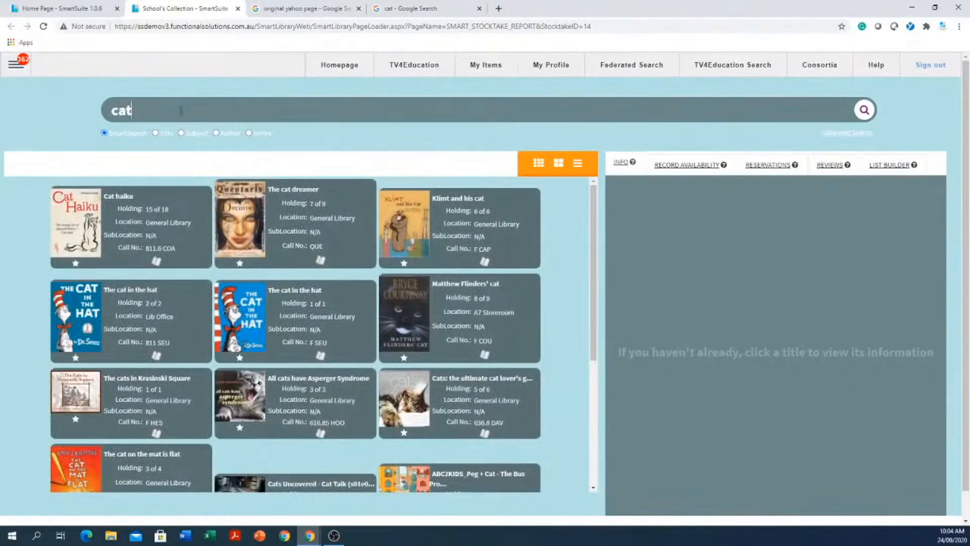
pyautogui.moveTo(180, 110); pyautogui.dragTo(34, 113)
pyautogui.write('dahl')
pyautogui.press('Return')
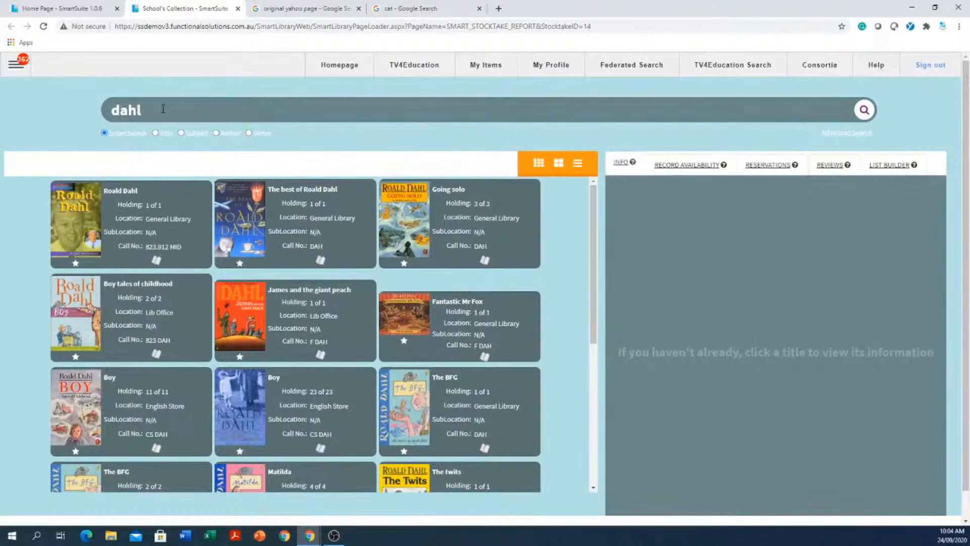
pyautogui.hotkey('ctrl', 'a')
pyautogui.write('cat')
pyautogui.press('Return')
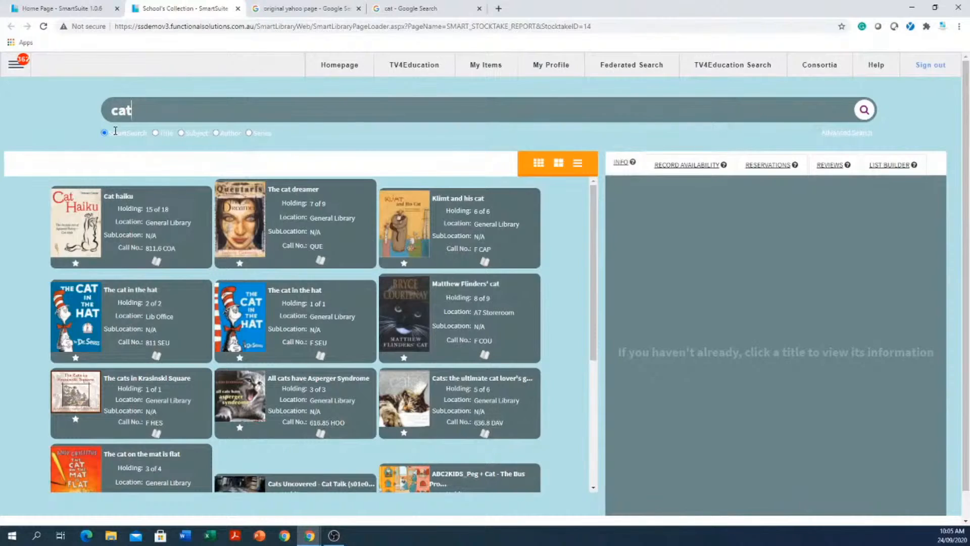
pyautogui.click(294, 107)
pyautogui.click(539, 163)
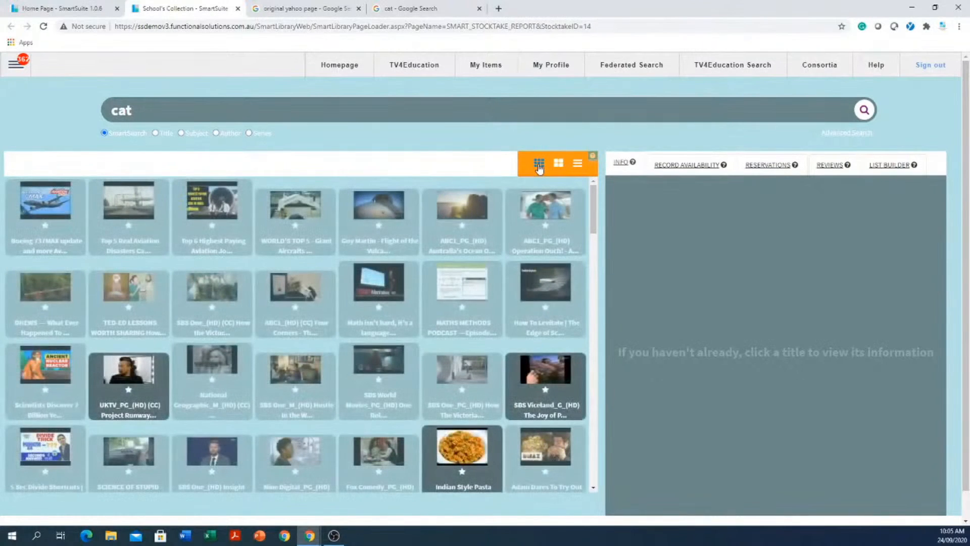
pyautogui.click(579, 164)
pyautogui.scroll(-10, 422, 201)
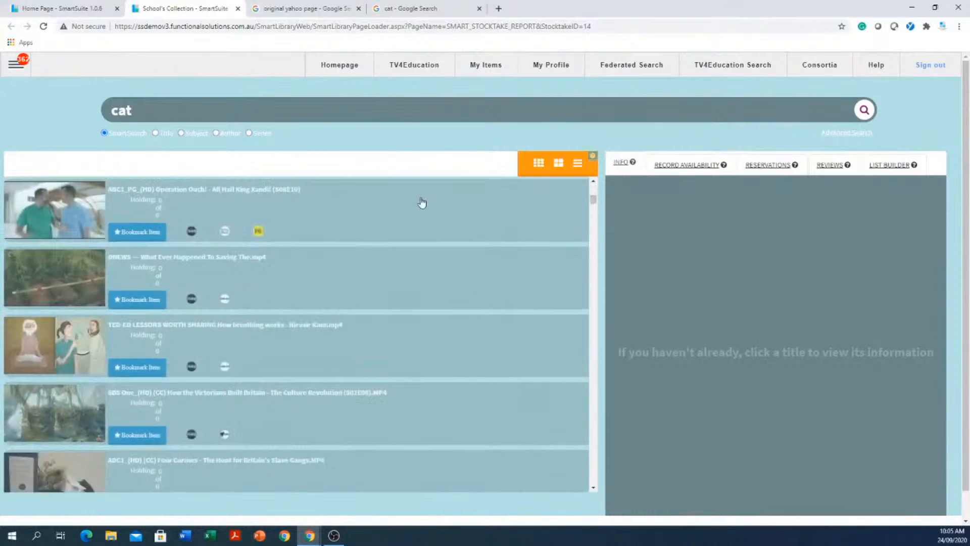
pyautogui.click(559, 164)
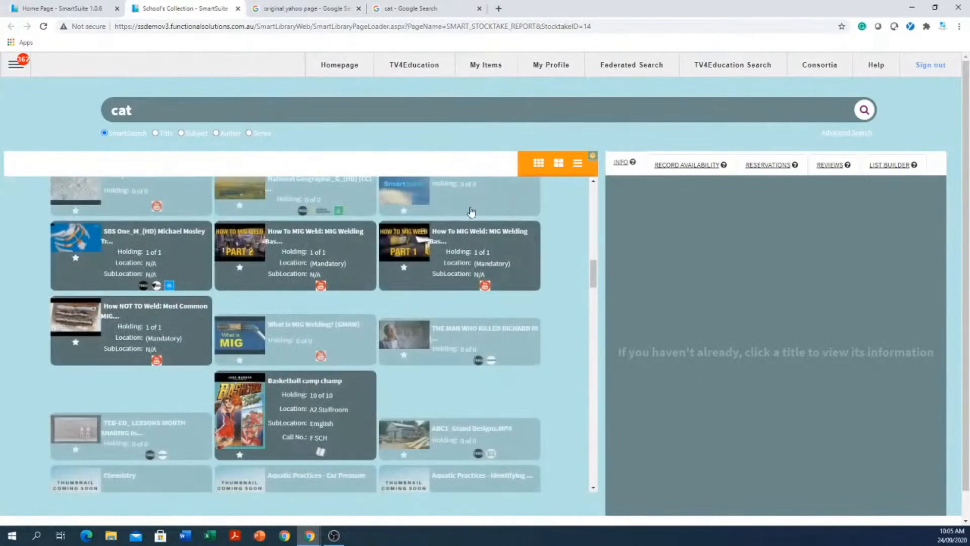
pyautogui.scroll(-5, 470, 210)
pyautogui.scroll(-10, 469, 211)
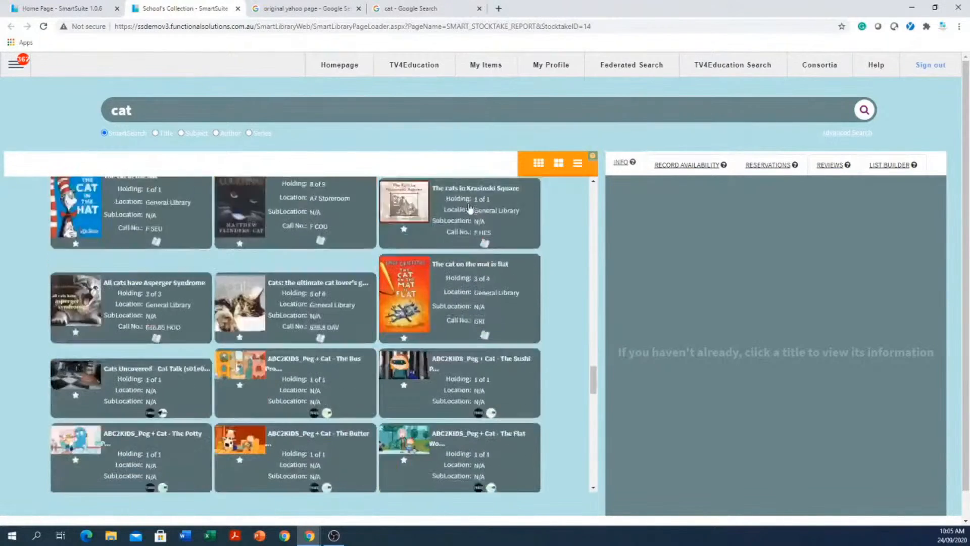
pyautogui.scroll(-10, 468, 208)
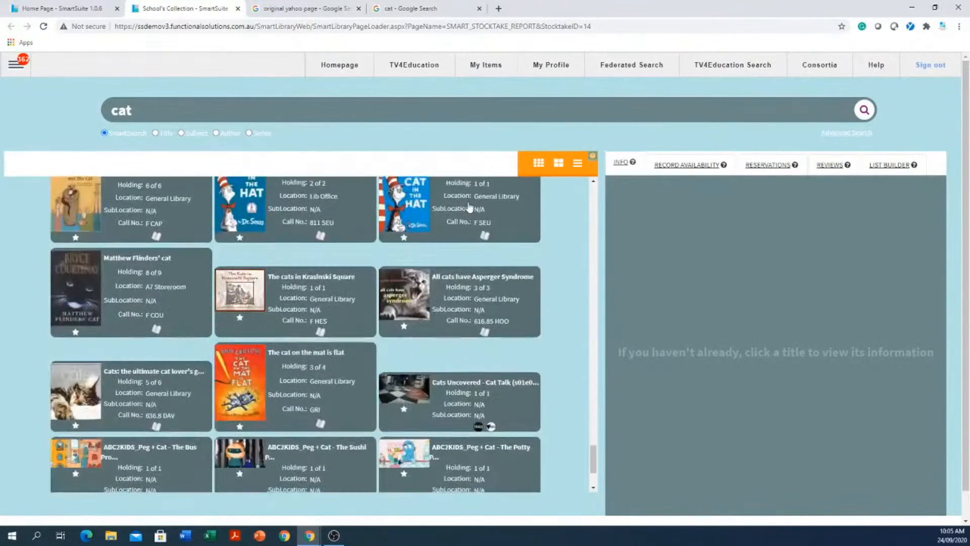
pyautogui.scroll(-4, 469, 207)
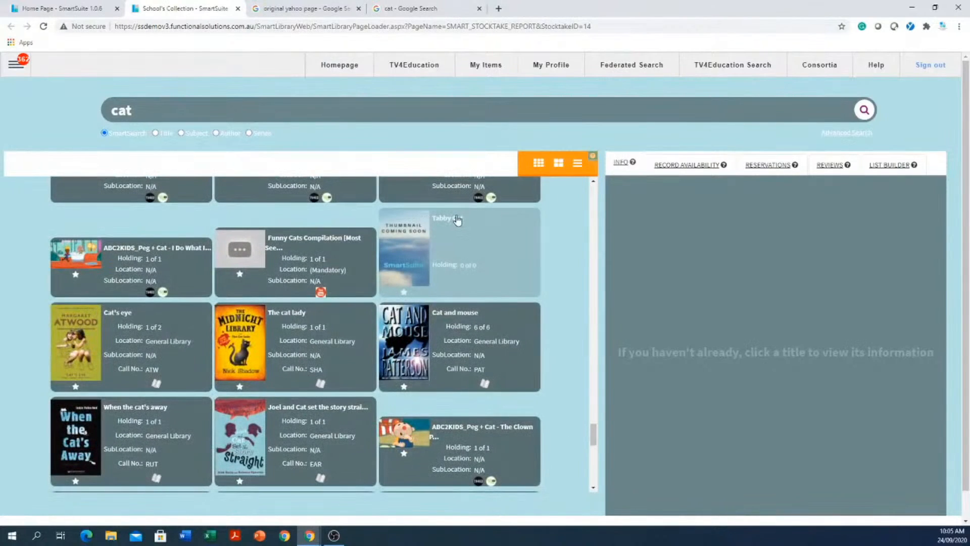
# - Open TV4Education Search for cat and view, then close, the Game time! details
pyautogui.click(736, 71)
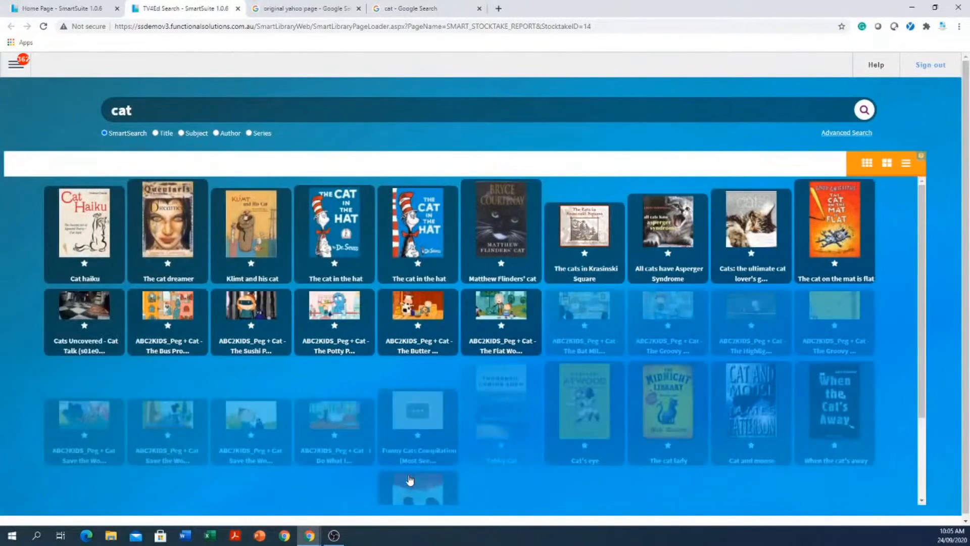
pyautogui.scroll(-2, 414, 466)
pyautogui.scroll(-3, 415, 467)
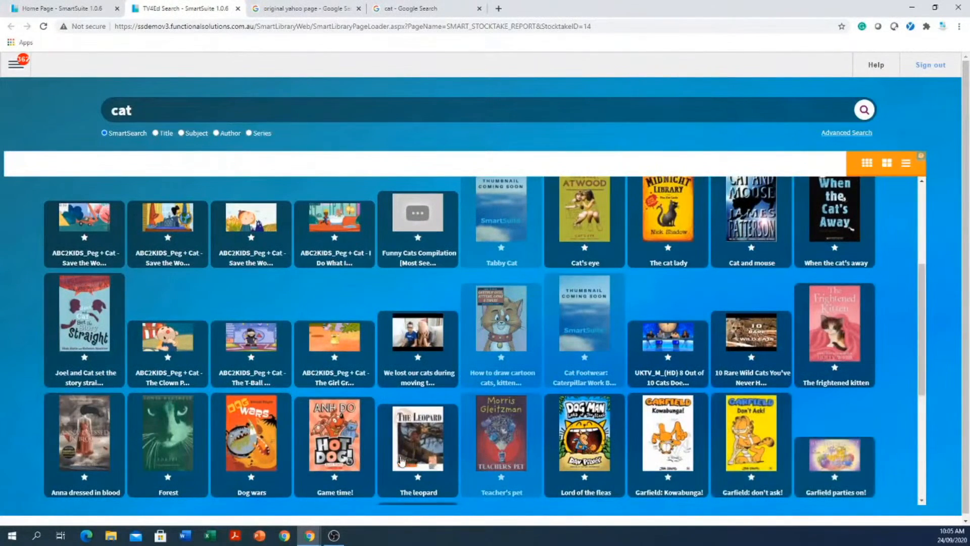
pyautogui.click(339, 435)
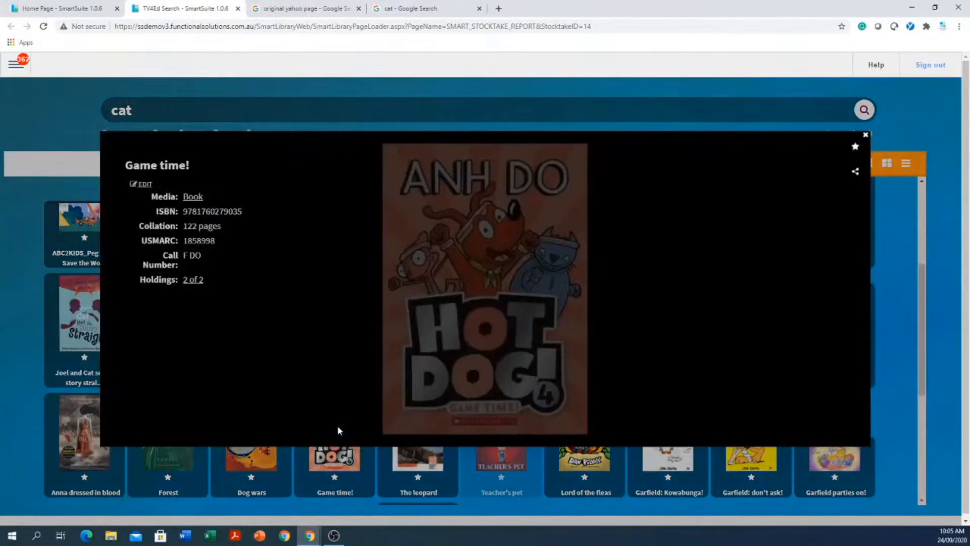
pyautogui.click(866, 135)
pyautogui.click(13, 65)
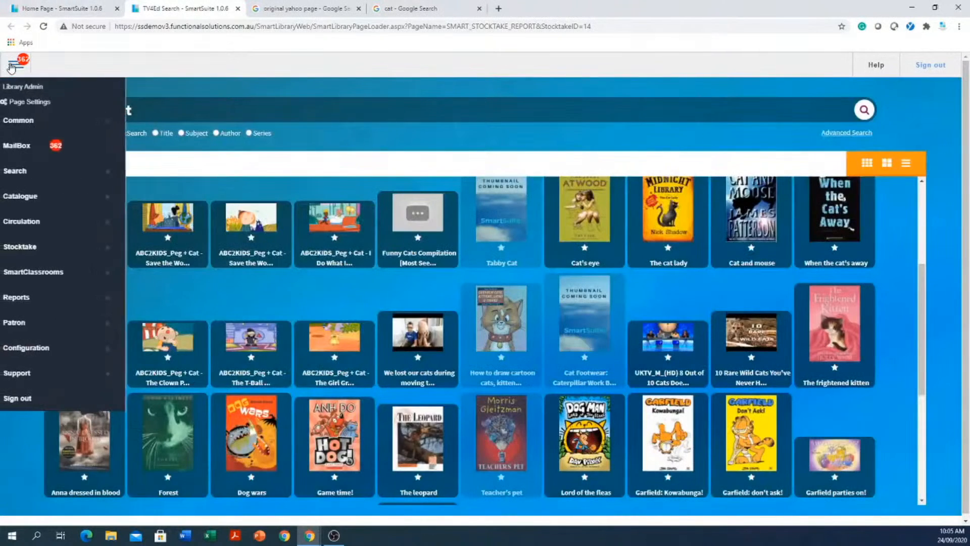
# - Search the school collection for 'cat' and open the Cat haiku record (811.6 COA)
pyautogui.click(77, 13)
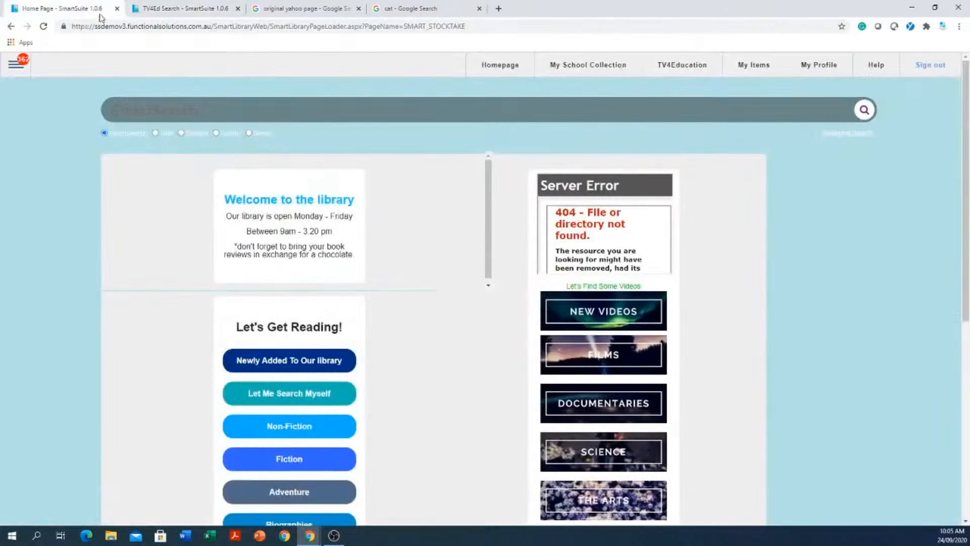
pyautogui.click(592, 67)
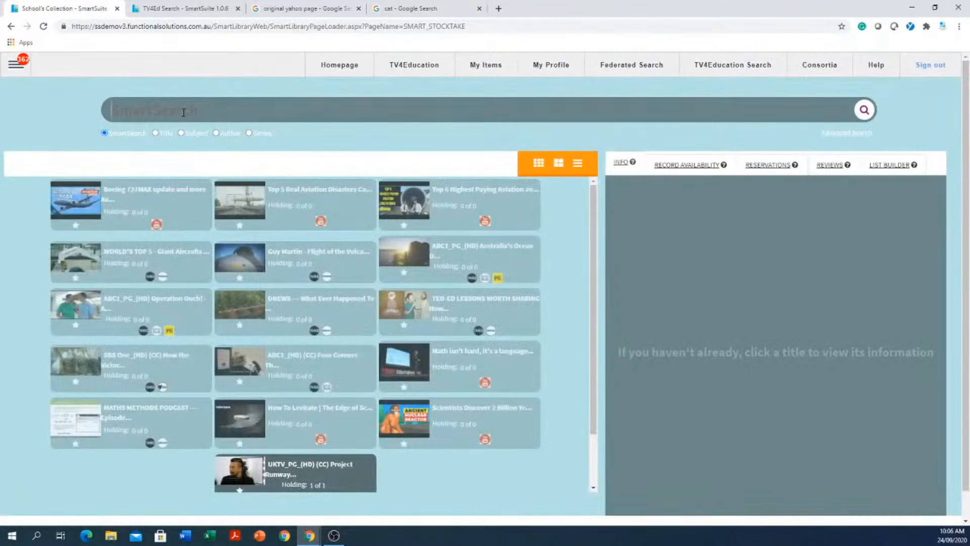
pyautogui.click(184, 112)
pyautogui.write('cat')
pyautogui.press('Return')
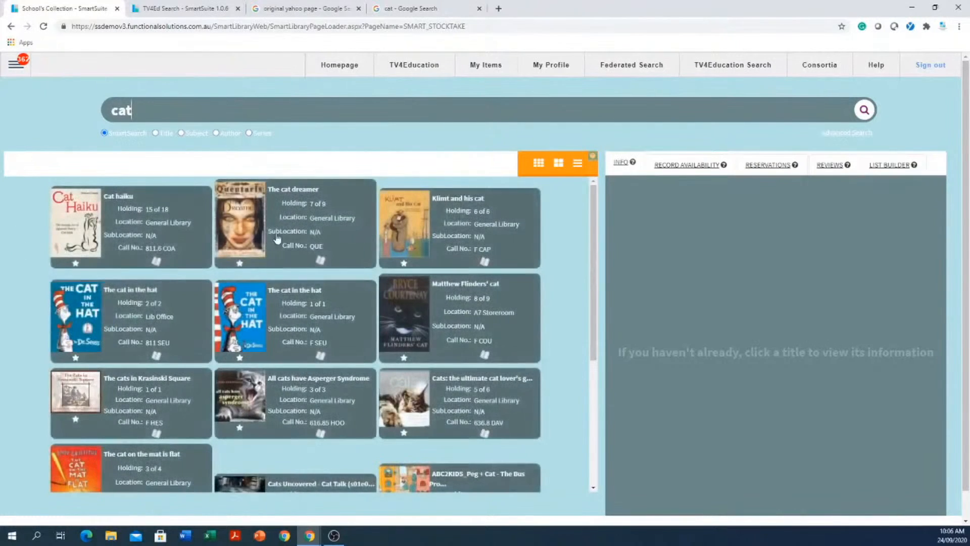
pyautogui.click(151, 238)
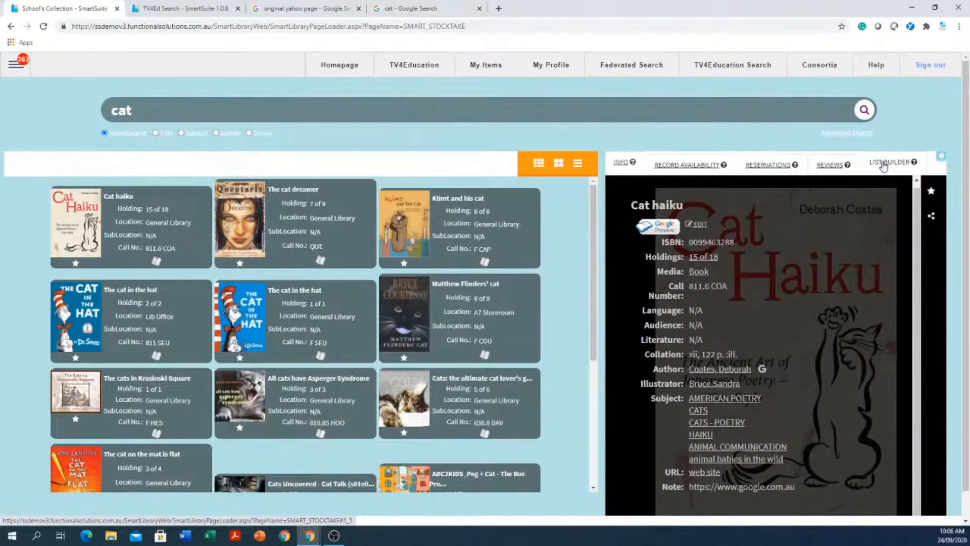
pyautogui.click(625, 165)
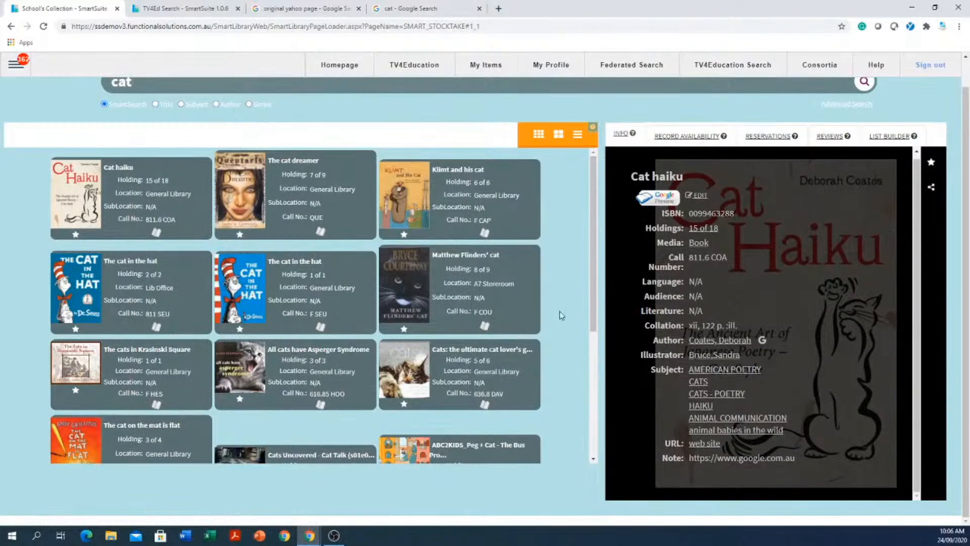
pyautogui.scroll(1, 559, 314)
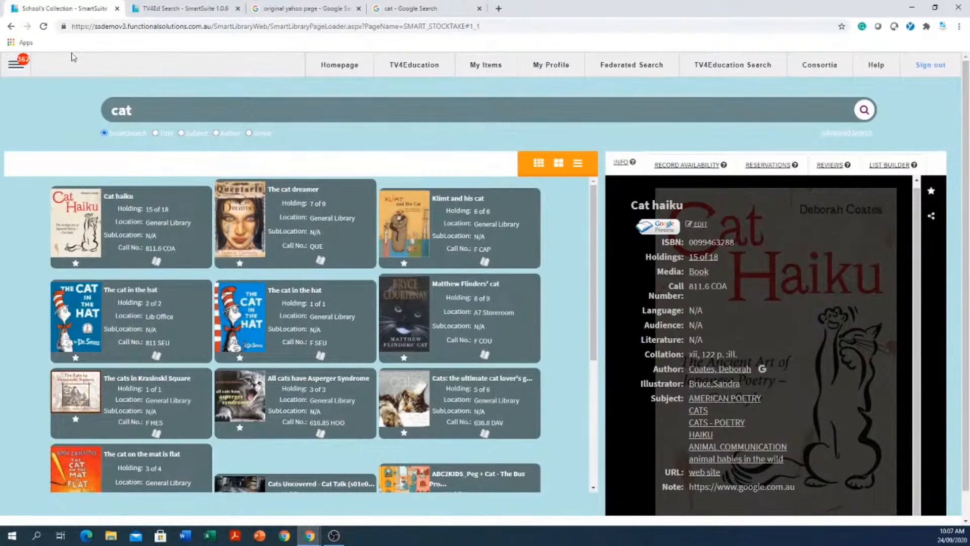
# - Open the Authority Editor from Configuration in the main menu
pyautogui.click(18, 67)
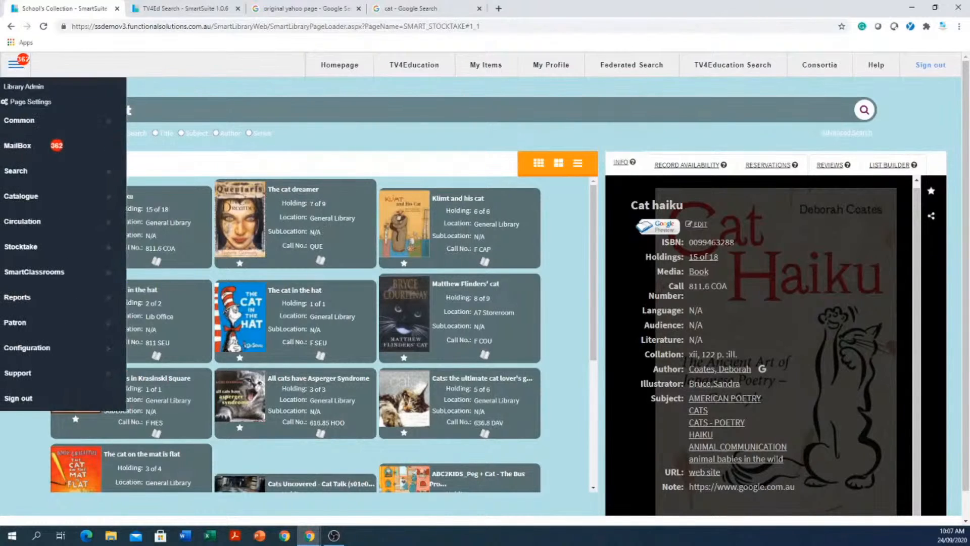
pyautogui.click(41, 353)
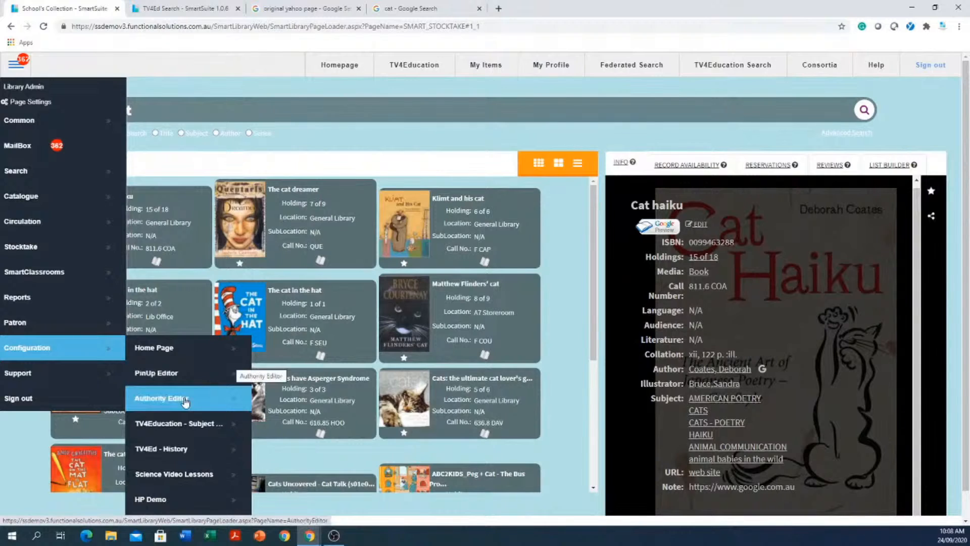
pyautogui.click(185, 401)
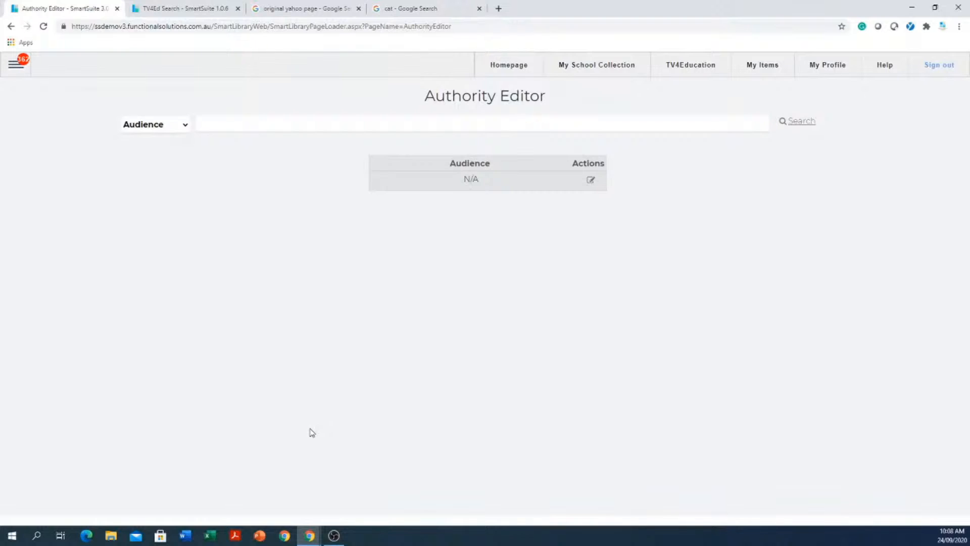
# - Switch the Authority Editor to Classgrade and add a 'prep' value to it
pyautogui.click(185, 127)
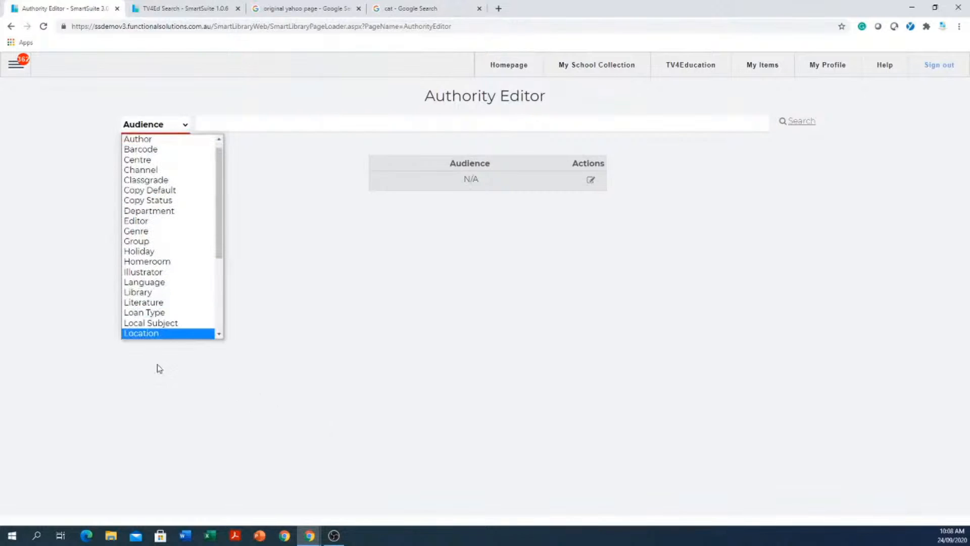
pyautogui.click(143, 182)
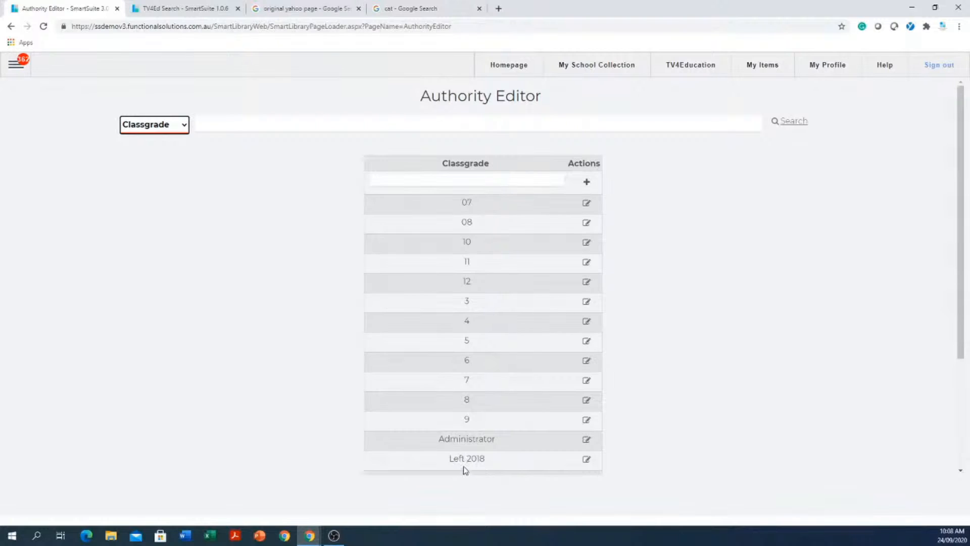
pyautogui.click(490, 181)
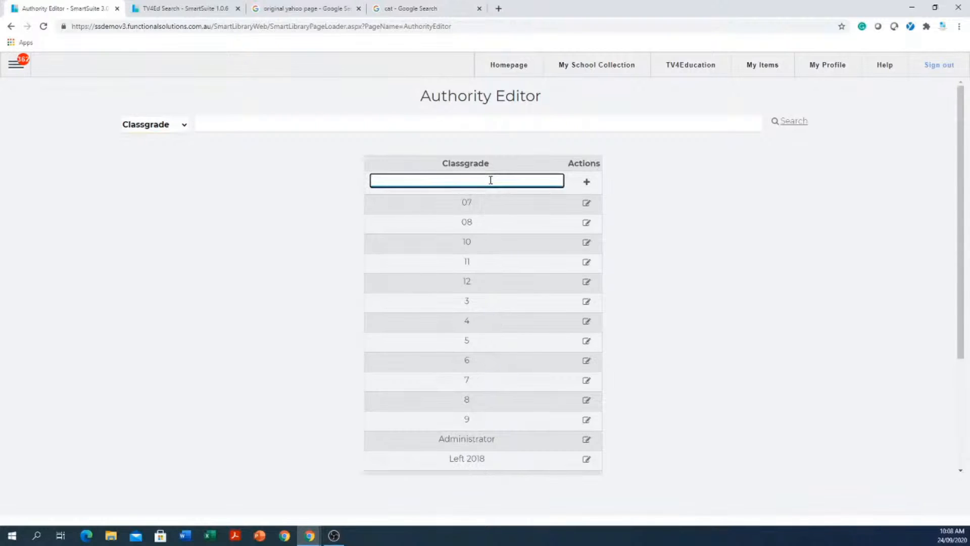
pyautogui.write('prep')
pyautogui.click(587, 183)
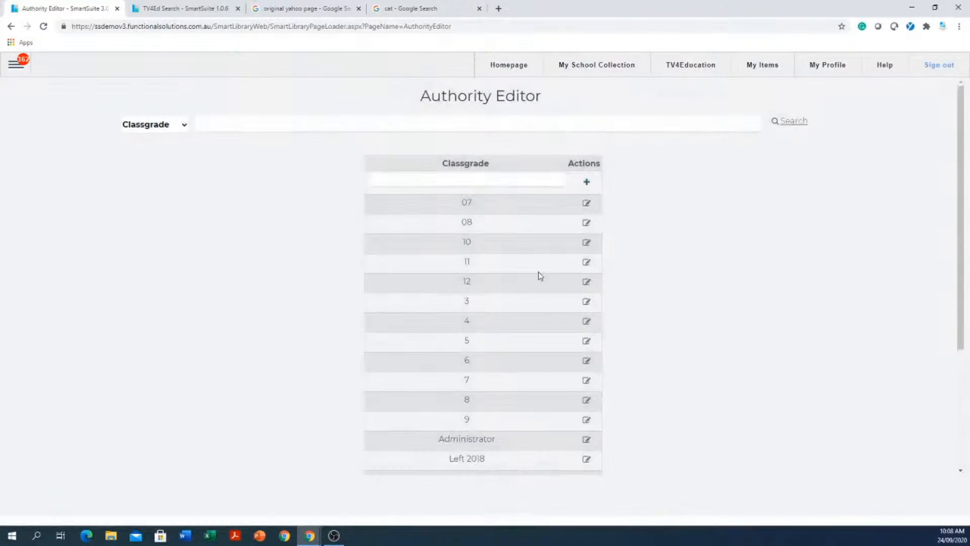
pyautogui.scroll(-4, 502, 318)
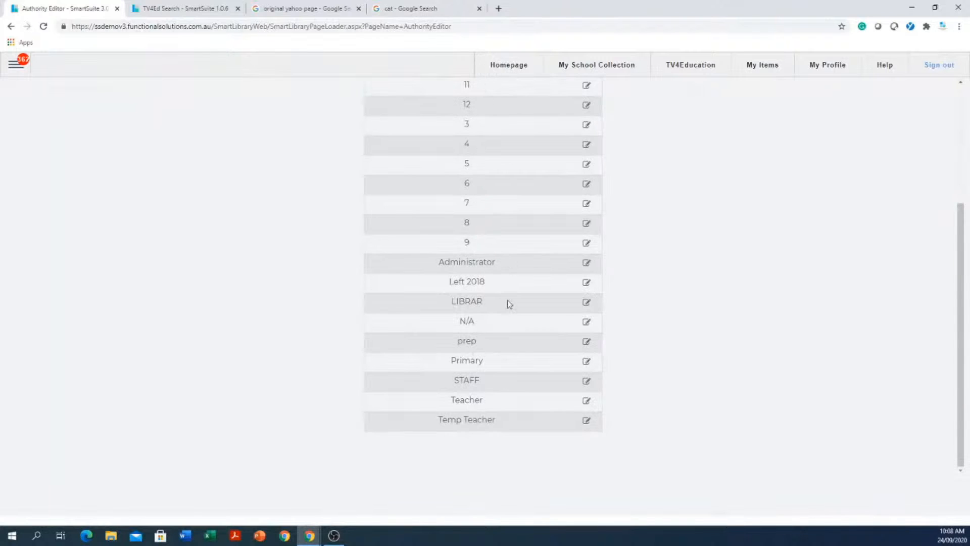
pyautogui.scroll(3, 575, 288)
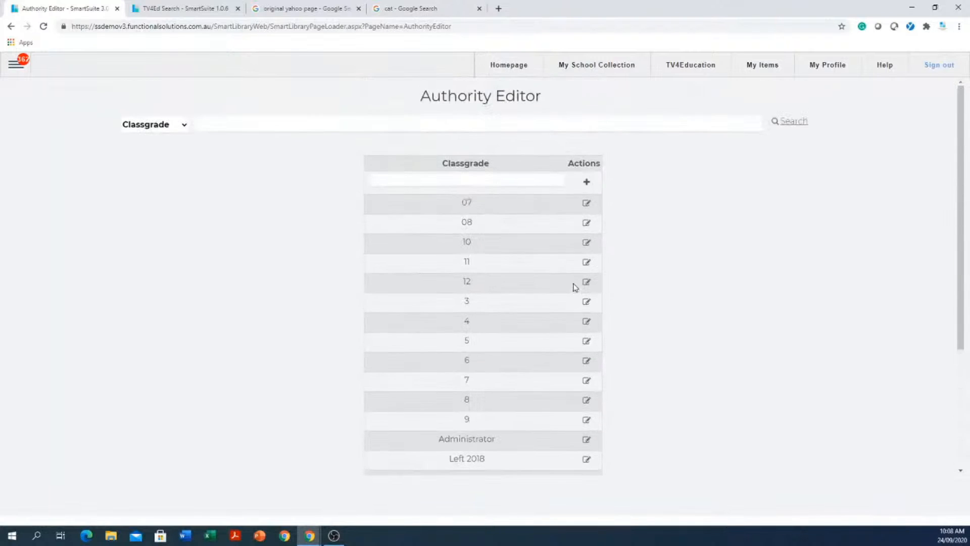
pyautogui.scroll(-3, 485, 435)
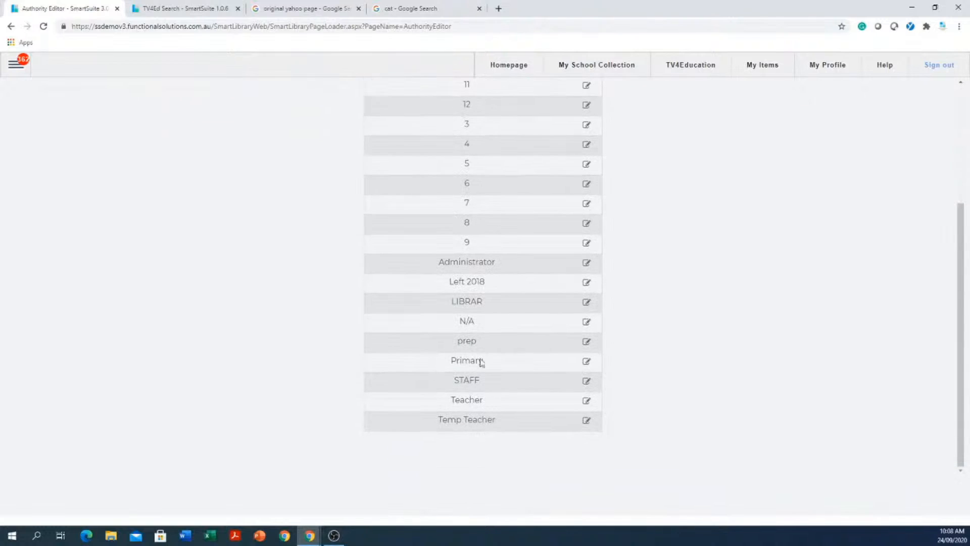
pyautogui.click(587, 342)
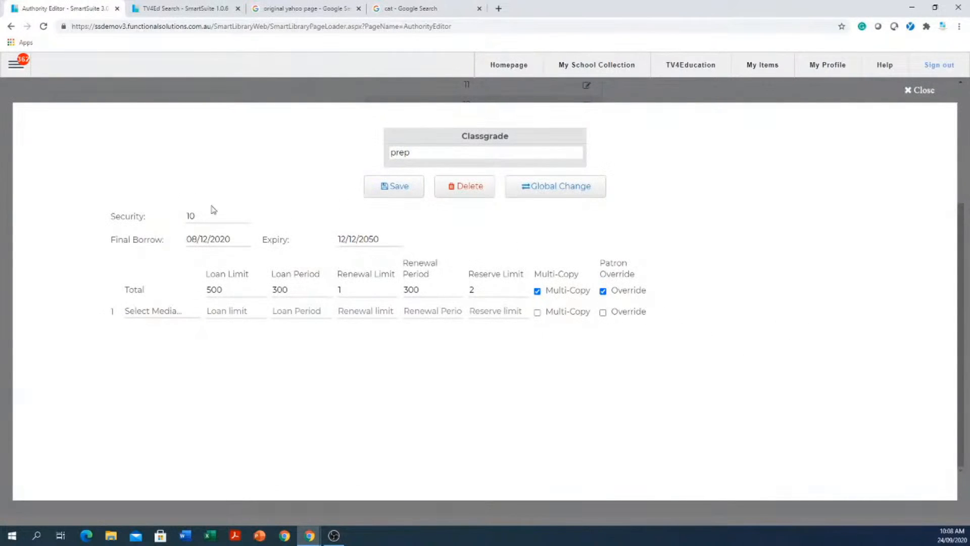
pyautogui.click(198, 217)
pyautogui.moveTo(204, 215); pyautogui.dragTo(165, 217)
pyautogui.click(434, 152)
pyautogui.press('Tab')
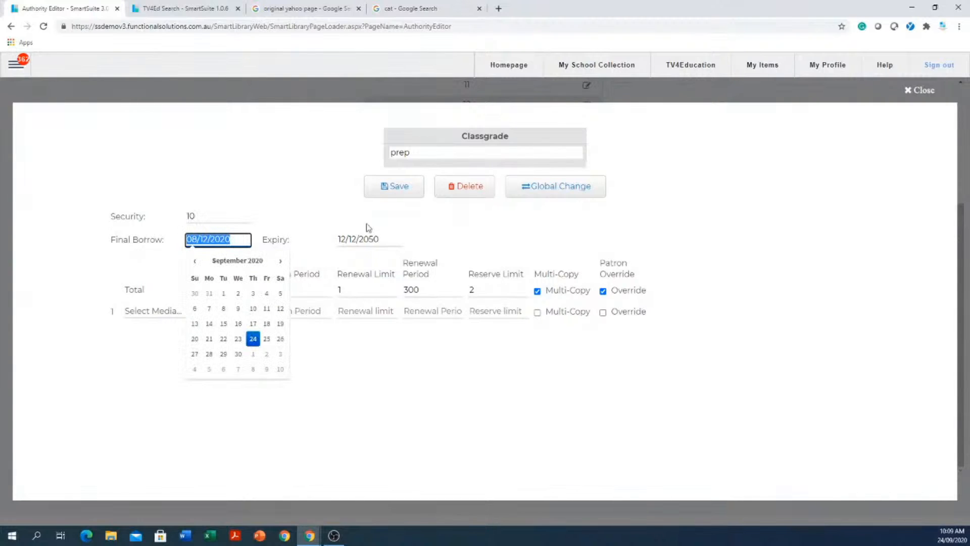
pyautogui.click(392, 235)
pyautogui.moveTo(393, 236); pyautogui.dragTo(316, 240)
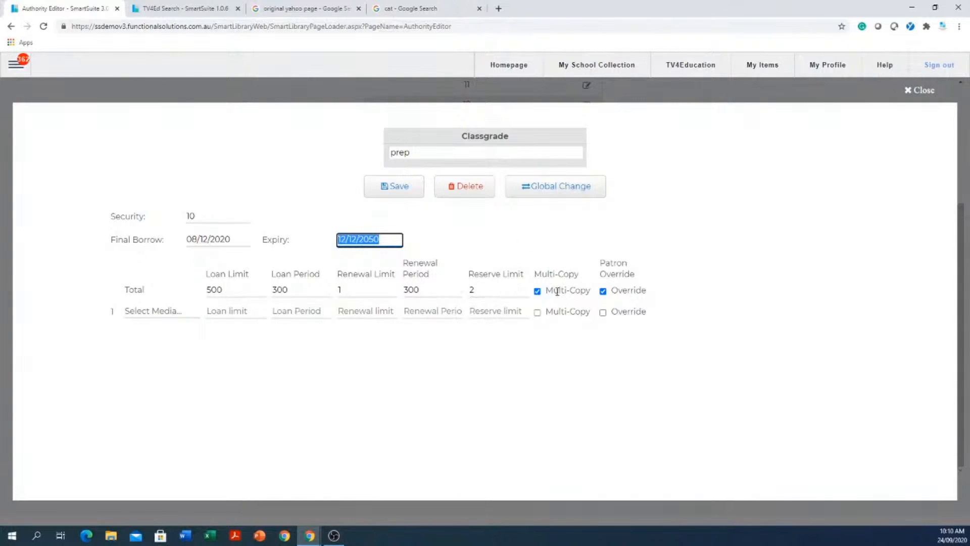
# - Toggle Multi-Copy and Patron Override off and on for prep's Total row, leaving both ticked
pyautogui.click(538, 293)
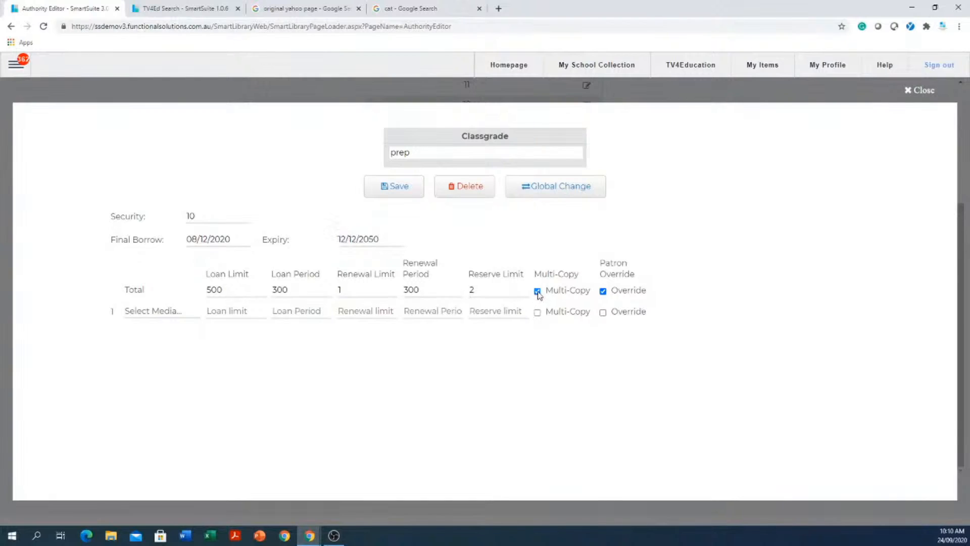
pyautogui.click(538, 292)
pyautogui.click(538, 294)
pyautogui.click(287, 291)
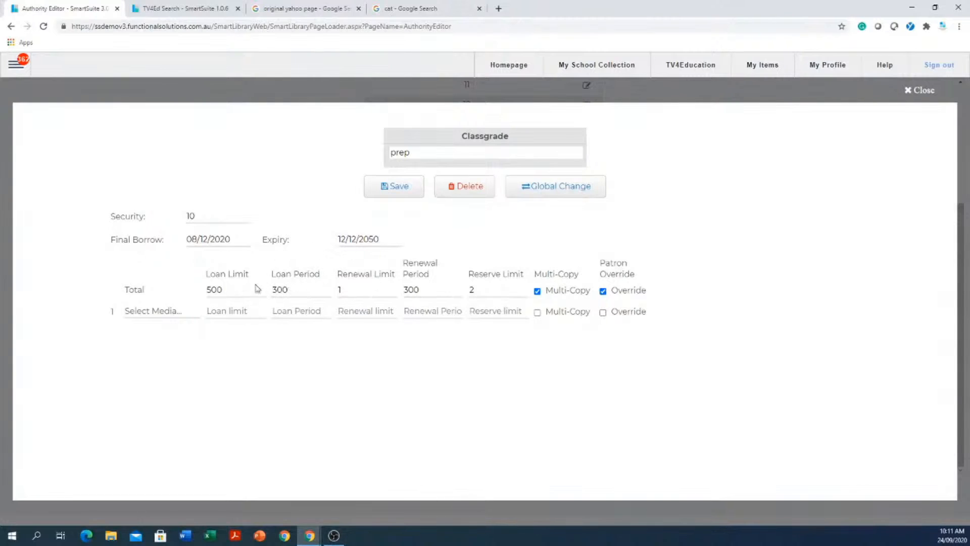
pyautogui.click(604, 292)
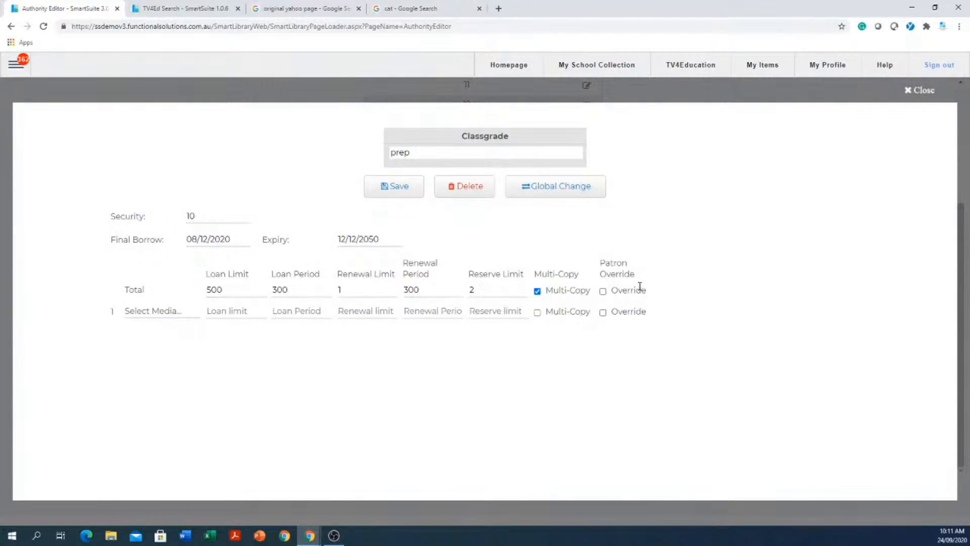
pyautogui.click(603, 292)
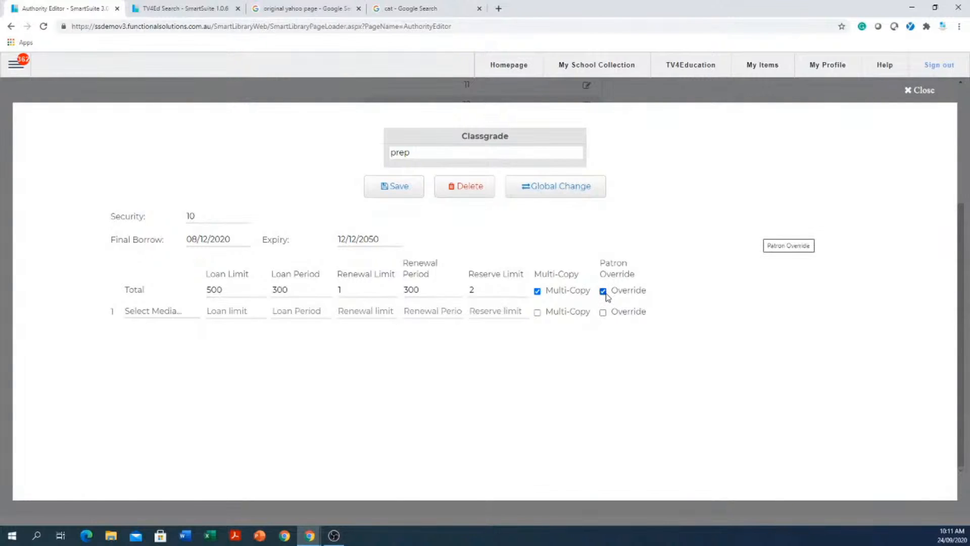
# - Close the classgrade settings, list the Homeroom authorities, and view homeroom 07B's editor
pyautogui.click(931, 90)
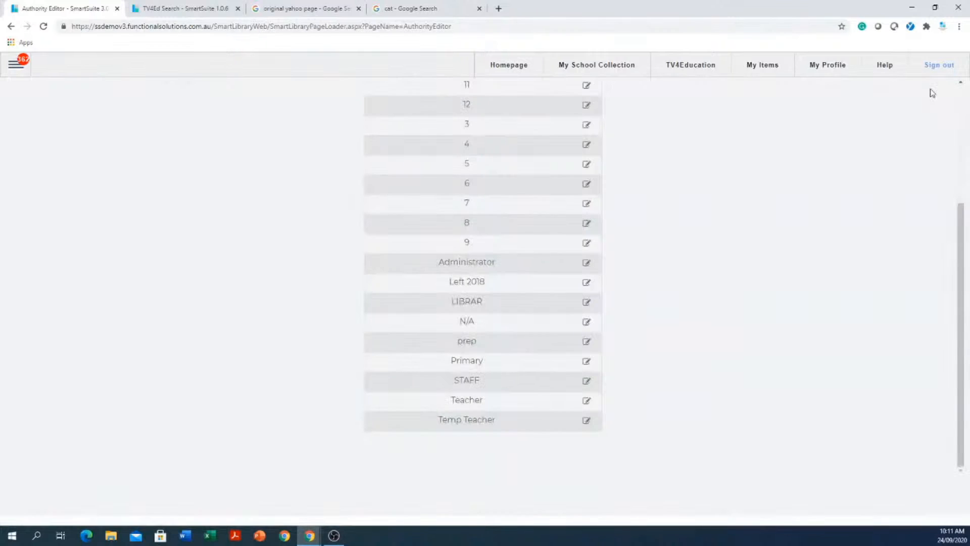
pyautogui.scroll(4, 730, 277)
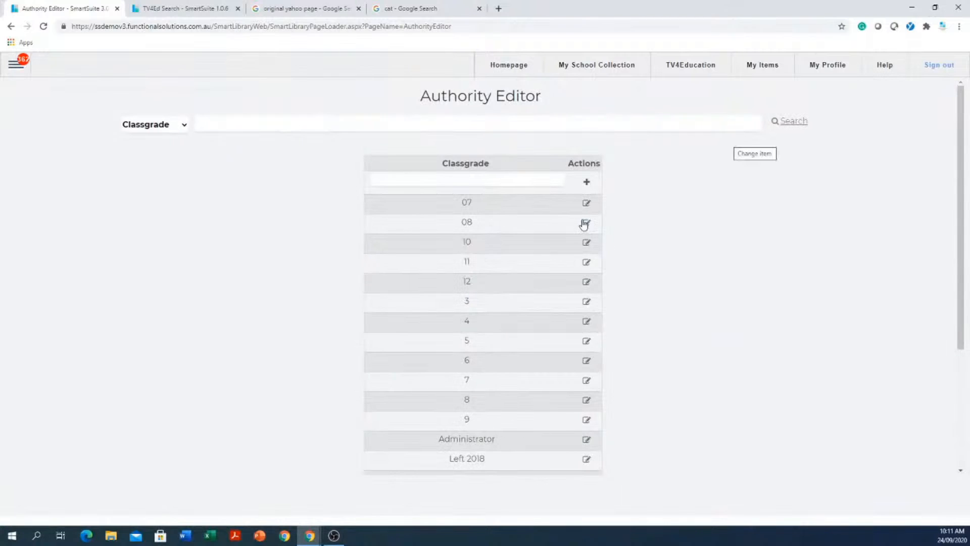
pyautogui.click(151, 125)
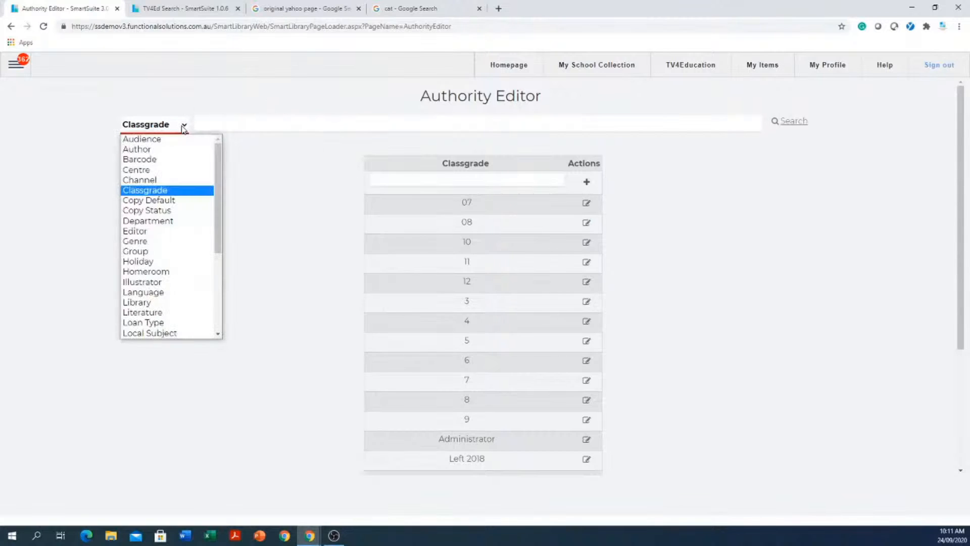
pyautogui.click(156, 272)
pyautogui.click(499, 183)
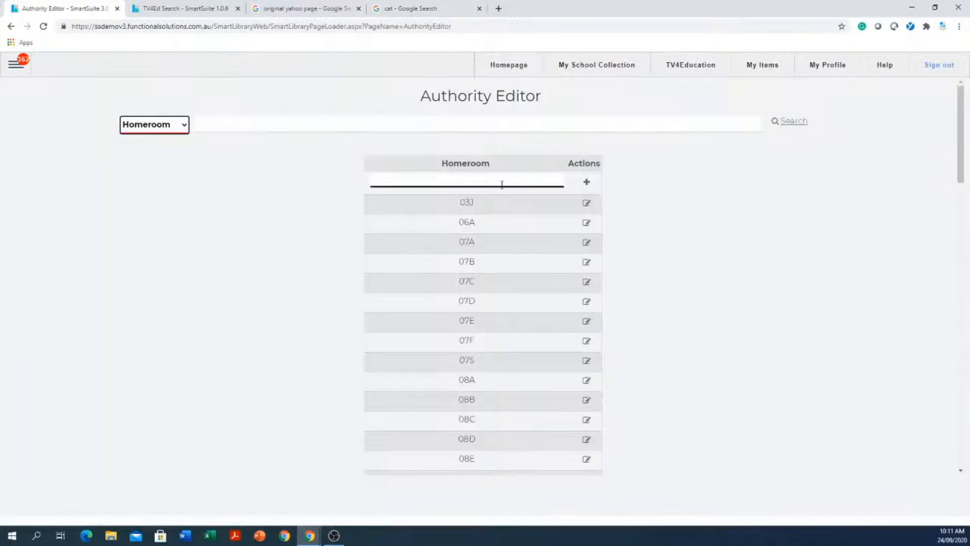
pyautogui.click(585, 266)
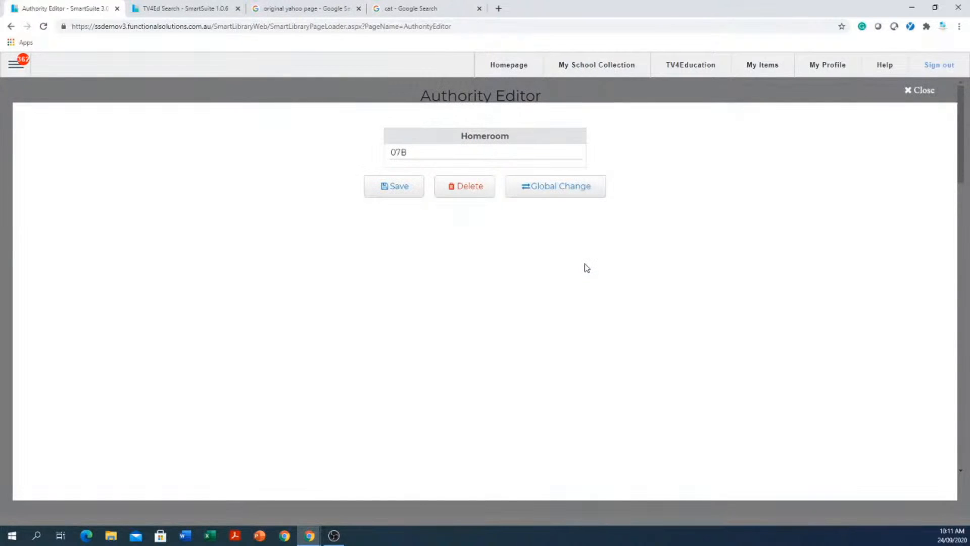
pyautogui.click(930, 91)
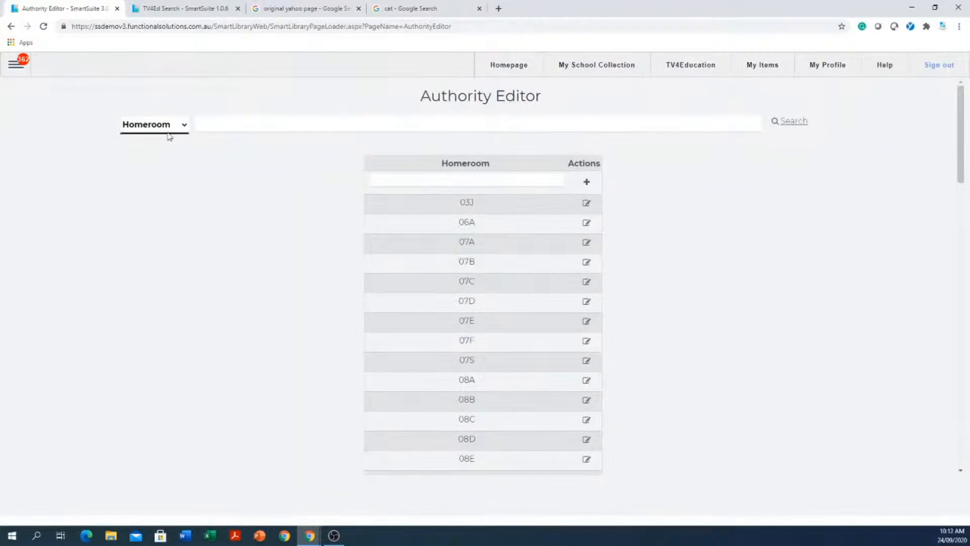
# - List the Location authorities and look at the Lote Storeroom entry's editor
pyautogui.click(184, 129)
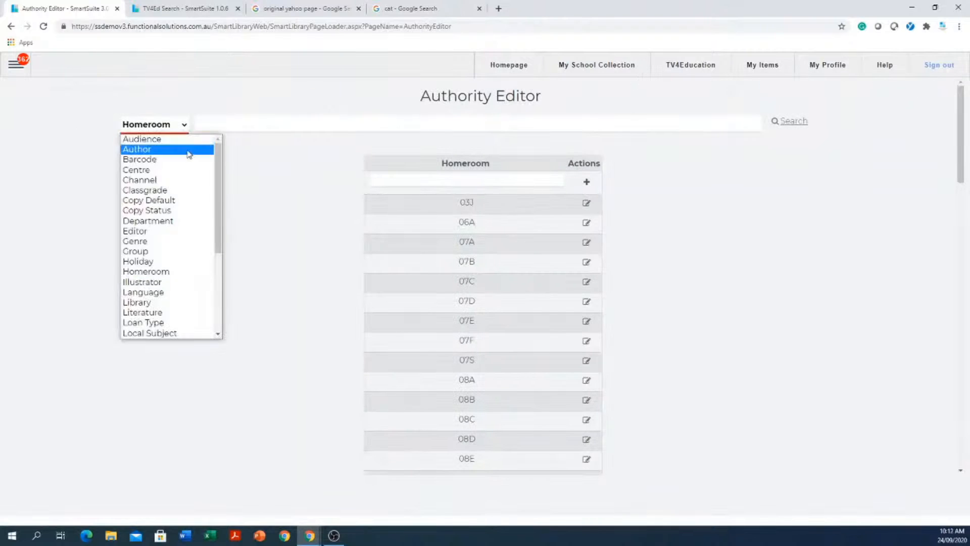
pyautogui.scroll(-3, 190, 273)
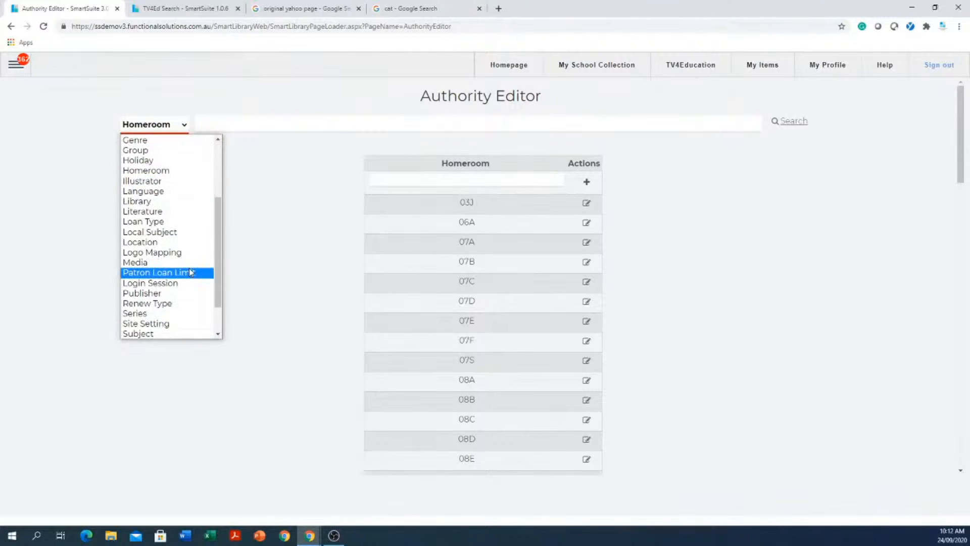
pyautogui.click(166, 247)
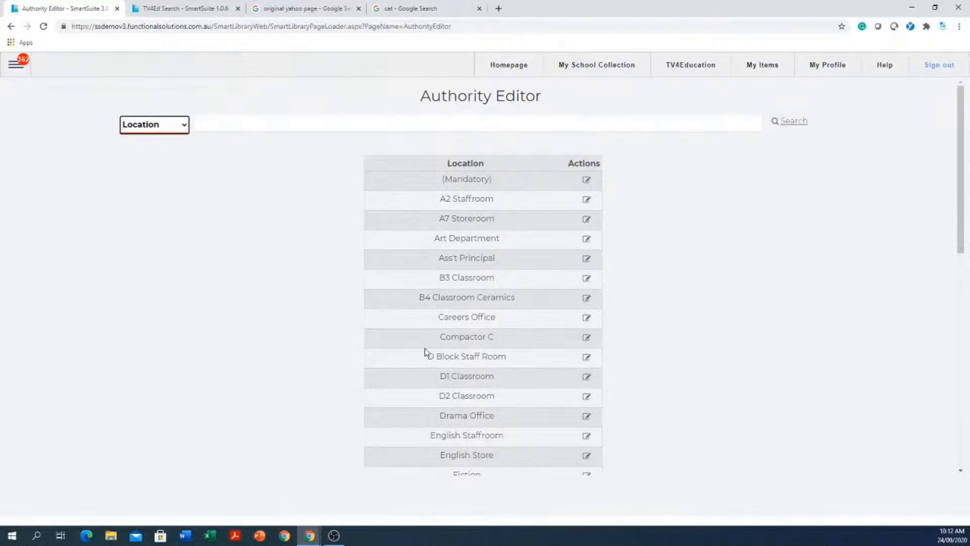
pyautogui.scroll(-6, 424, 353)
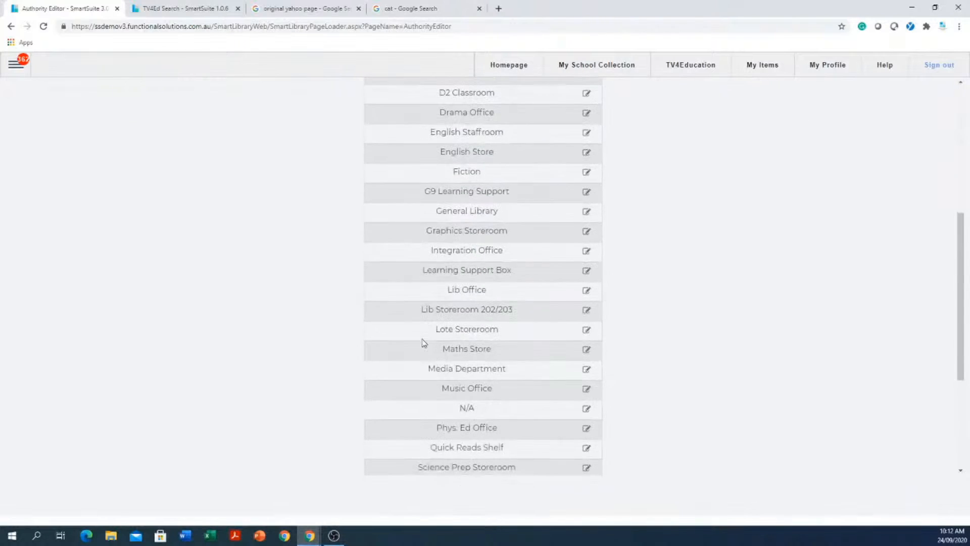
pyautogui.click(587, 331)
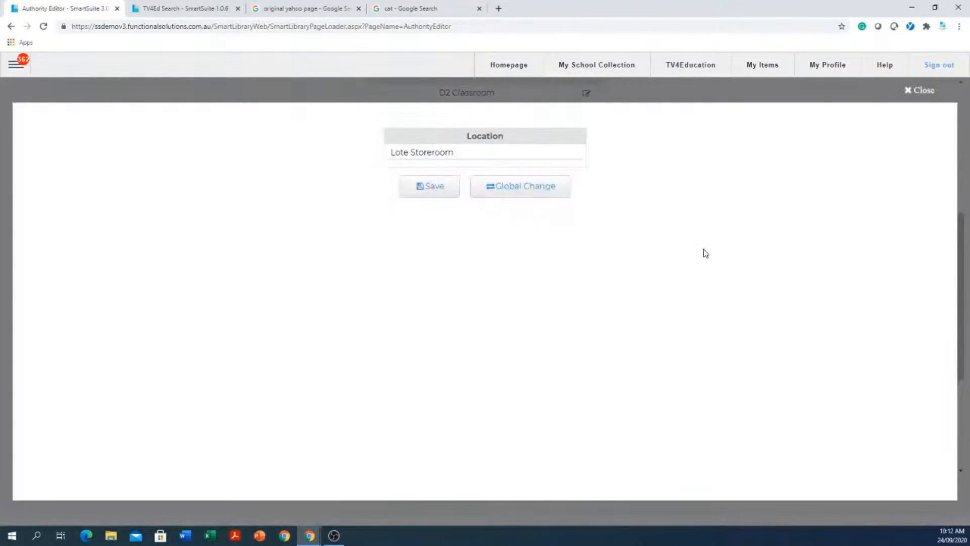
pyautogui.click(933, 93)
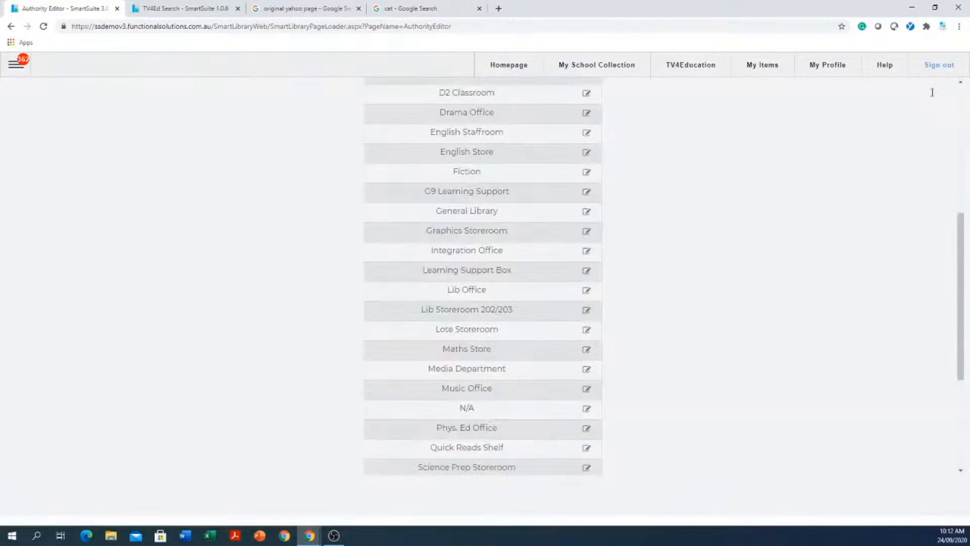
pyautogui.scroll(1, 390, 255)
pyautogui.scroll(1, 389, 255)
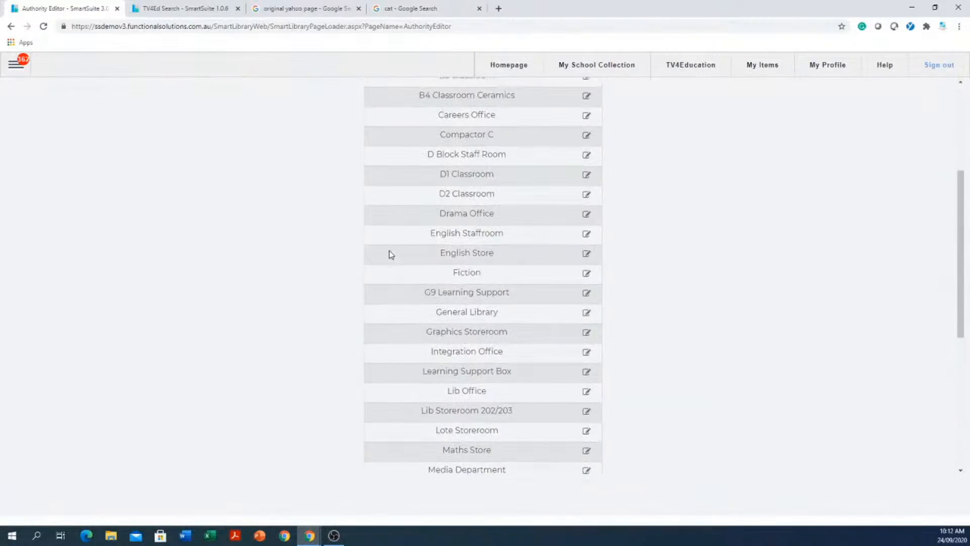
pyautogui.scroll(4, 375, 259)
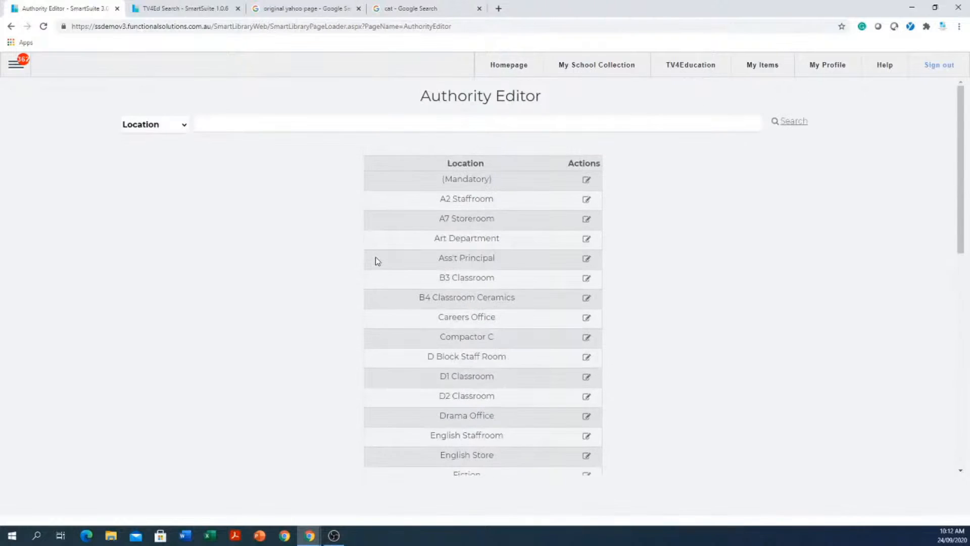
pyautogui.click(183, 128)
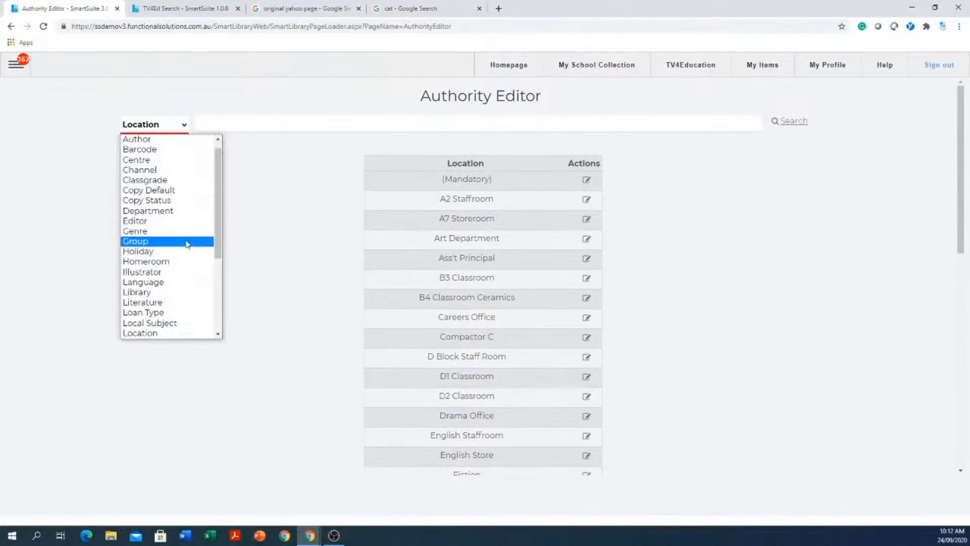
pyautogui.scroll(-2, 185, 244)
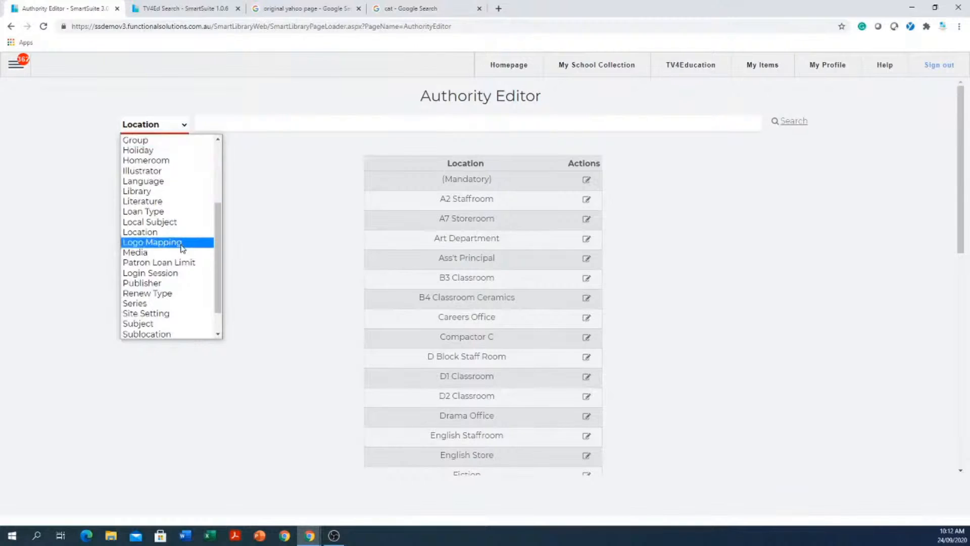
# - Show the Sublocation values: (Mandatory), Emglish, N/A, Online and Seniors
pyautogui.scroll(-1, 152, 323)
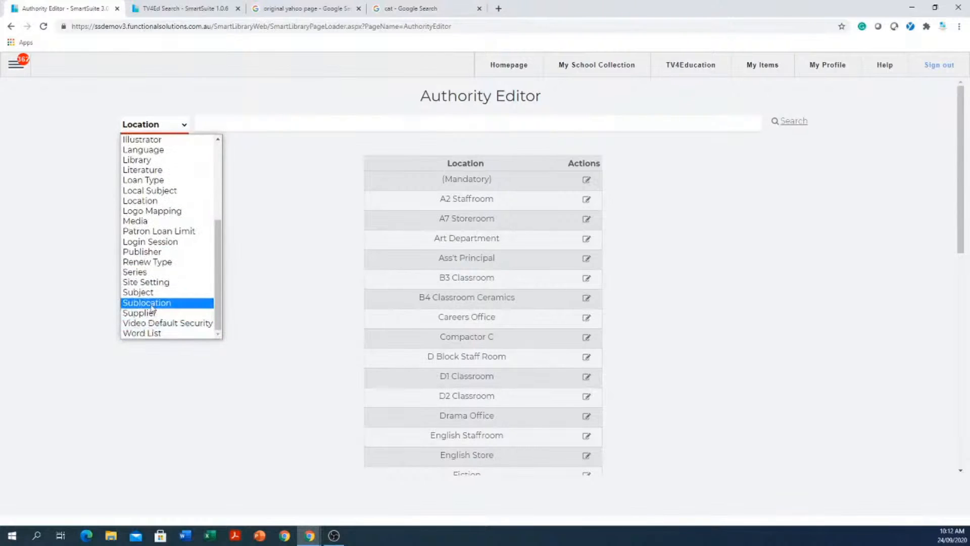
pyautogui.click(151, 303)
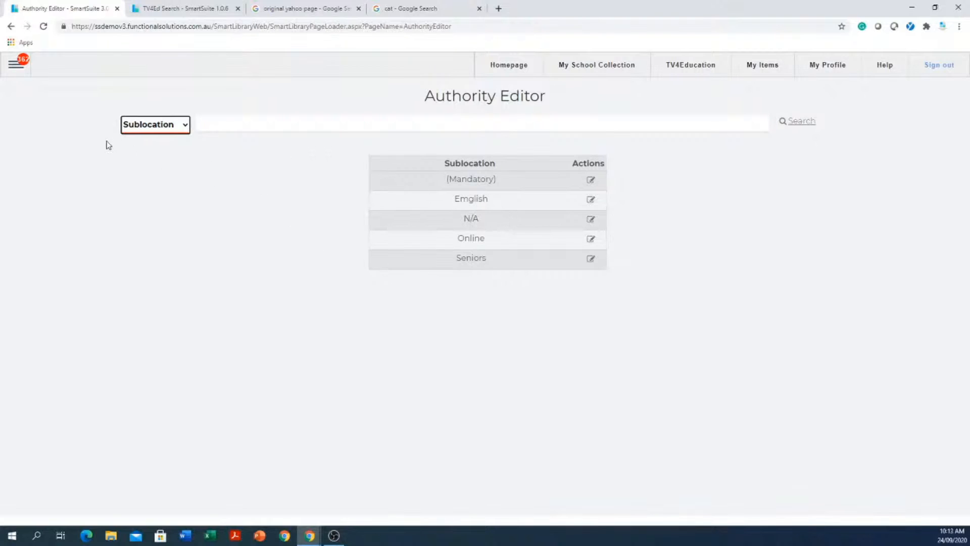
pyautogui.click(186, 126)
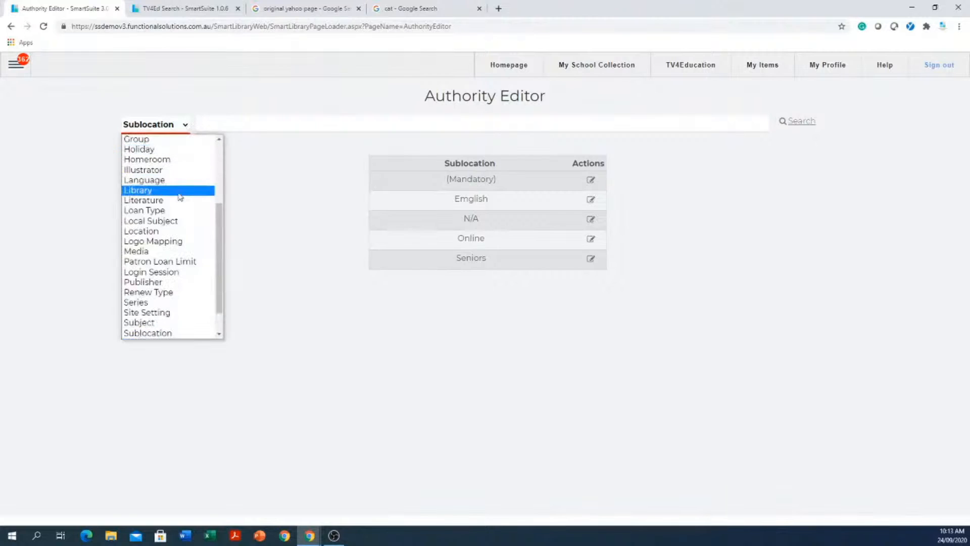
# - Add a 'term one' value to the Loan Type list and open its settings
pyautogui.click(168, 211)
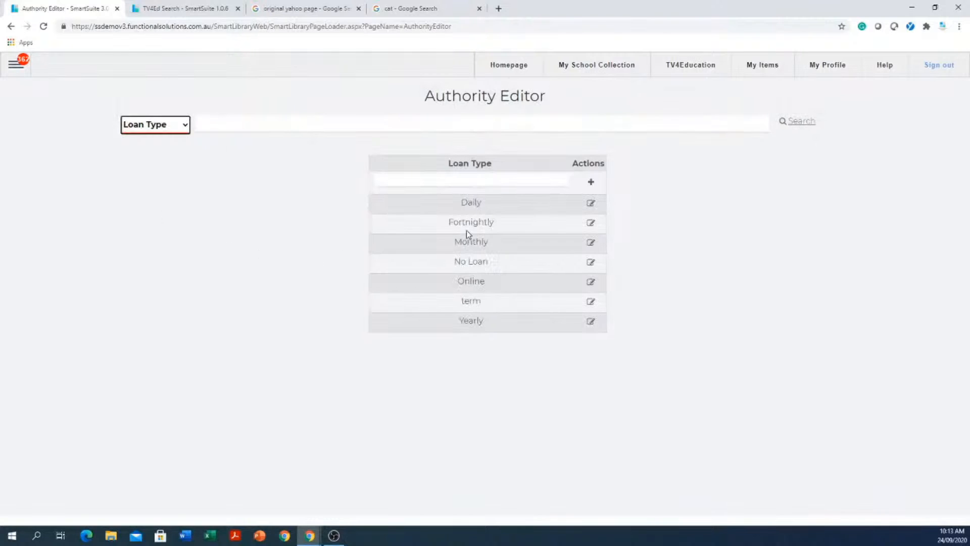
pyautogui.click(484, 184)
pyautogui.click(484, 183)
pyautogui.write('ter')
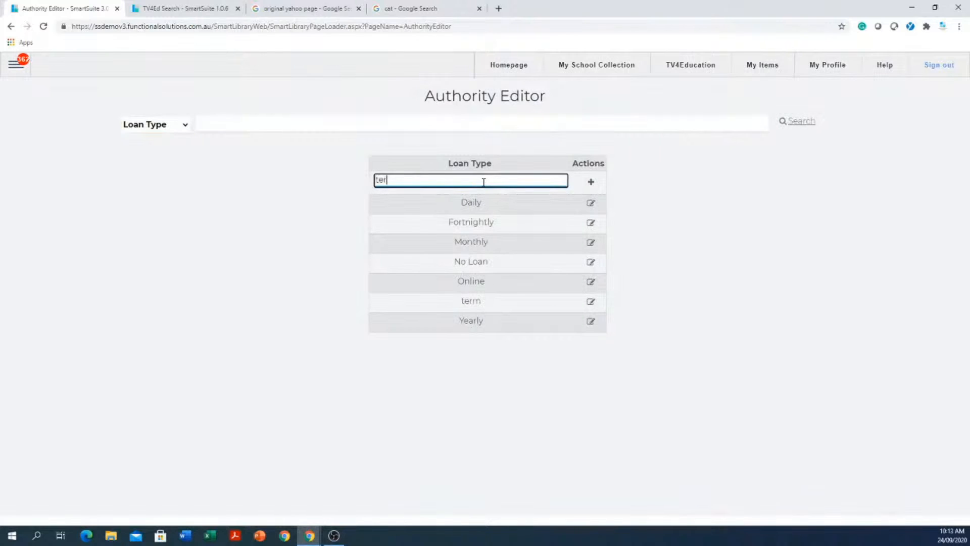
pyautogui.write('m one')
pyautogui.click(591, 183)
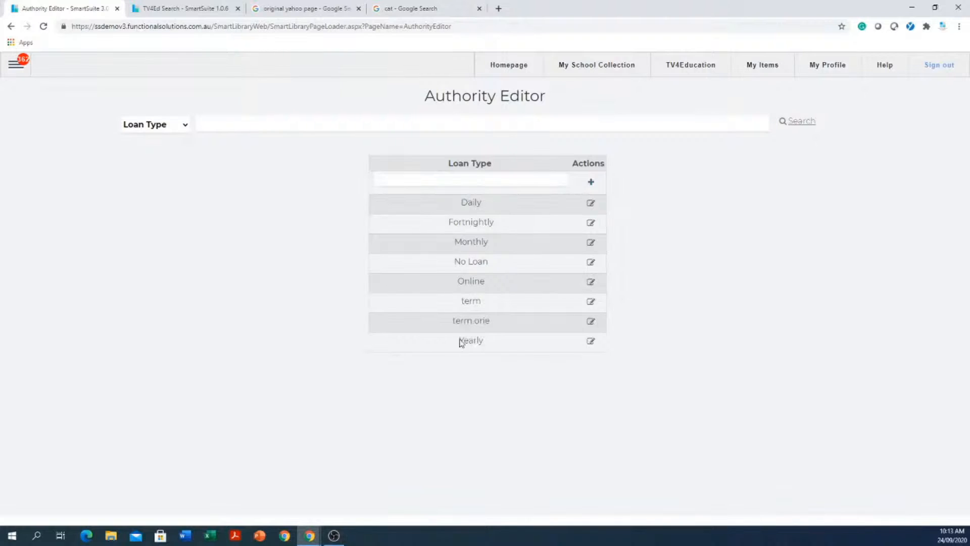
pyautogui.click(590, 322)
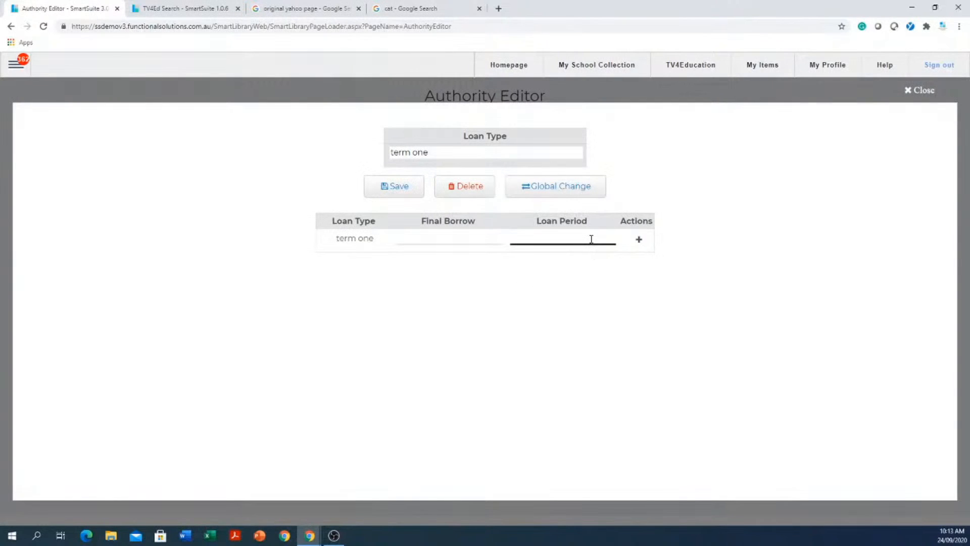
# - Give term one a Loan Period of 100 and Final Borrow 17/03/2021, and save
pyautogui.click(592, 239)
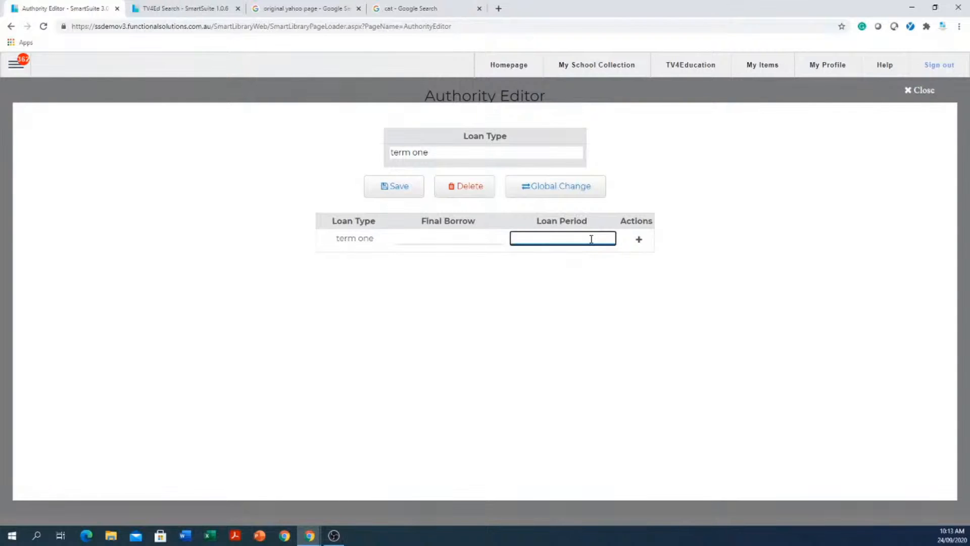
pyautogui.write('100')
pyautogui.click(456, 238)
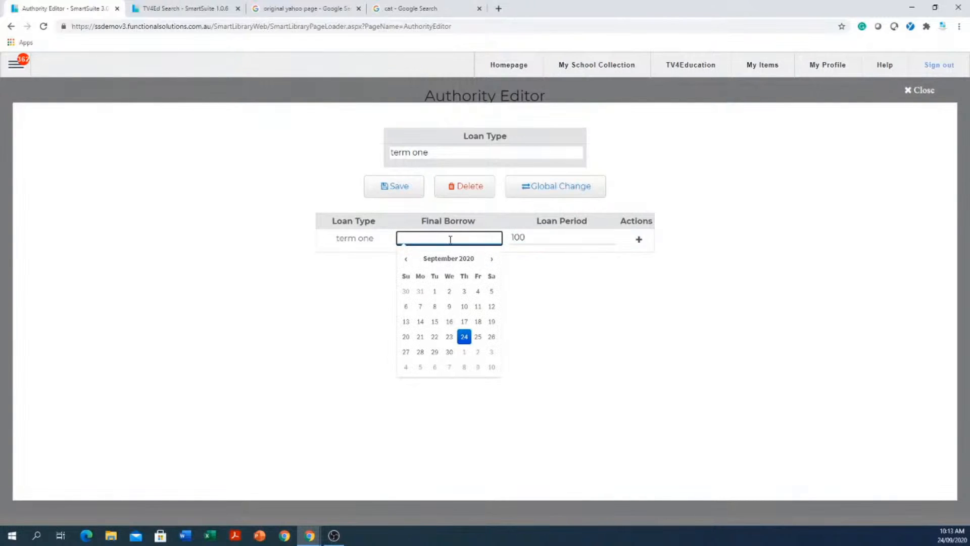
pyautogui.doubleClick(406, 258)
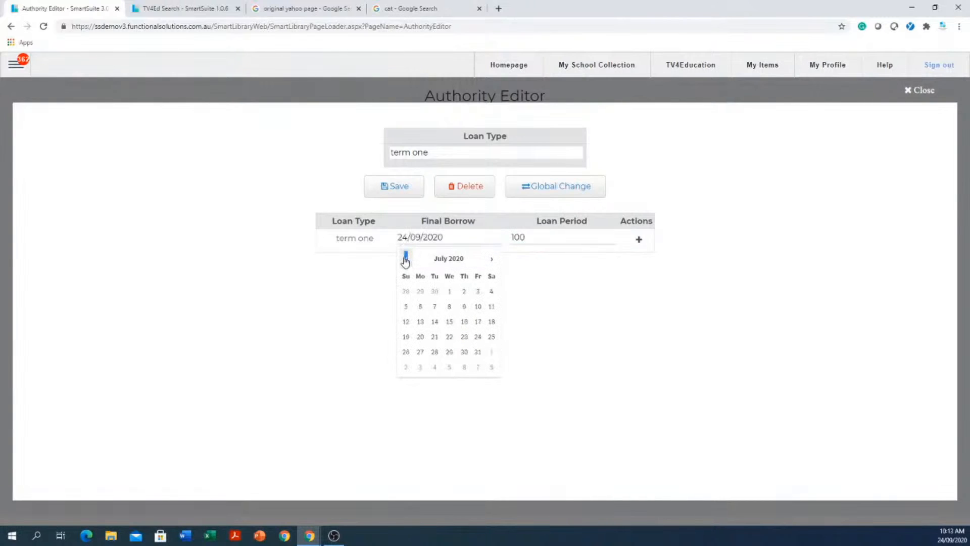
pyautogui.click(492, 261)
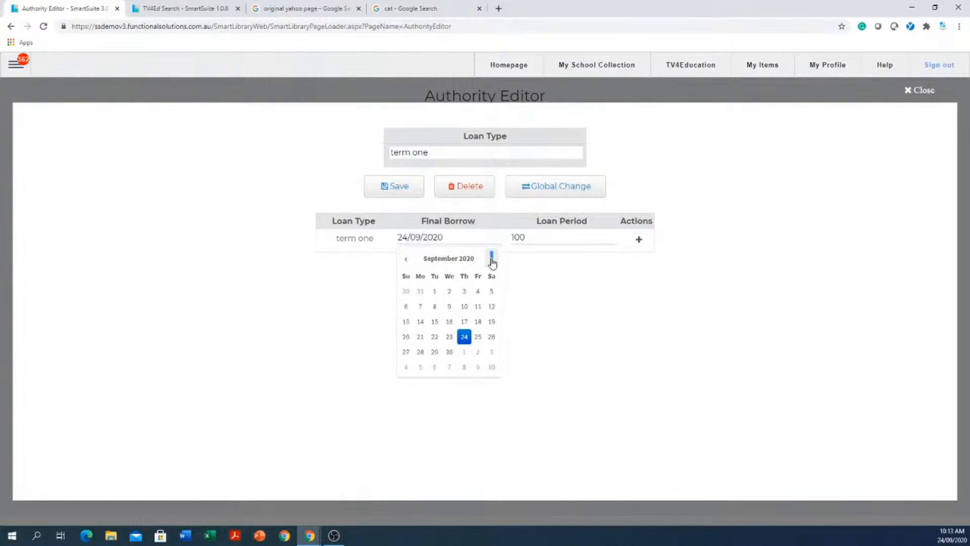
pyautogui.click(491, 260)
pyautogui.click(491, 260)
pyautogui.click(492, 260)
pyautogui.click(492, 260)
pyautogui.click(492, 260)
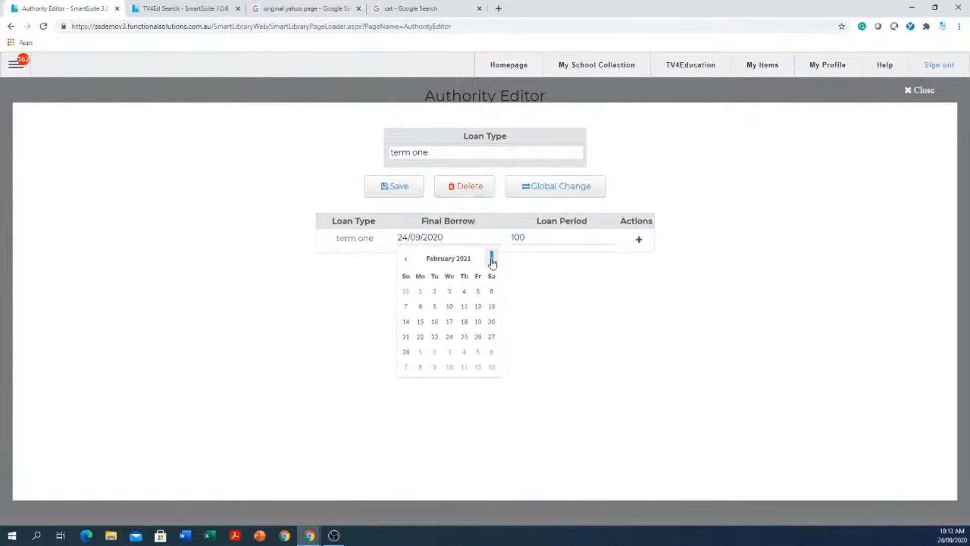
pyautogui.click(491, 260)
pyautogui.click(449, 322)
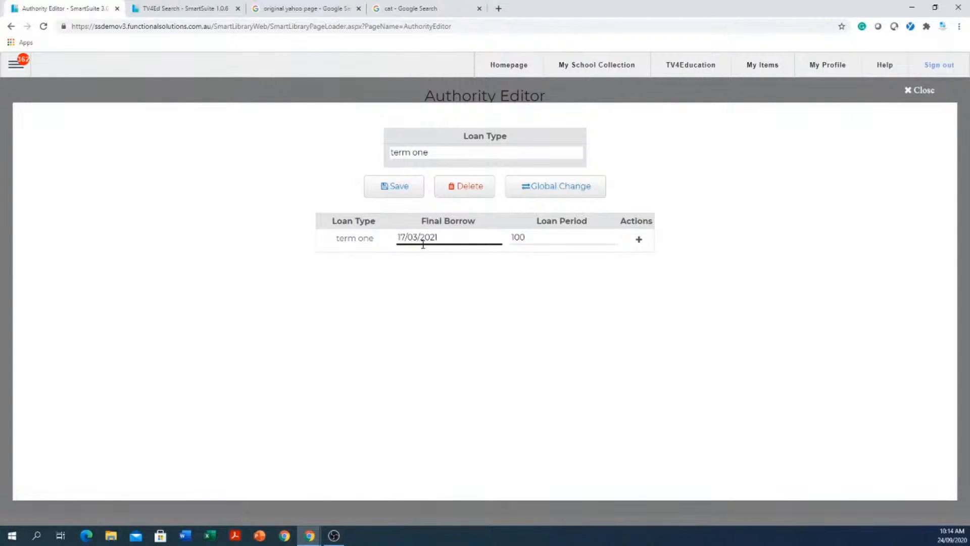
pyautogui.click(398, 191)
pyautogui.click(924, 90)
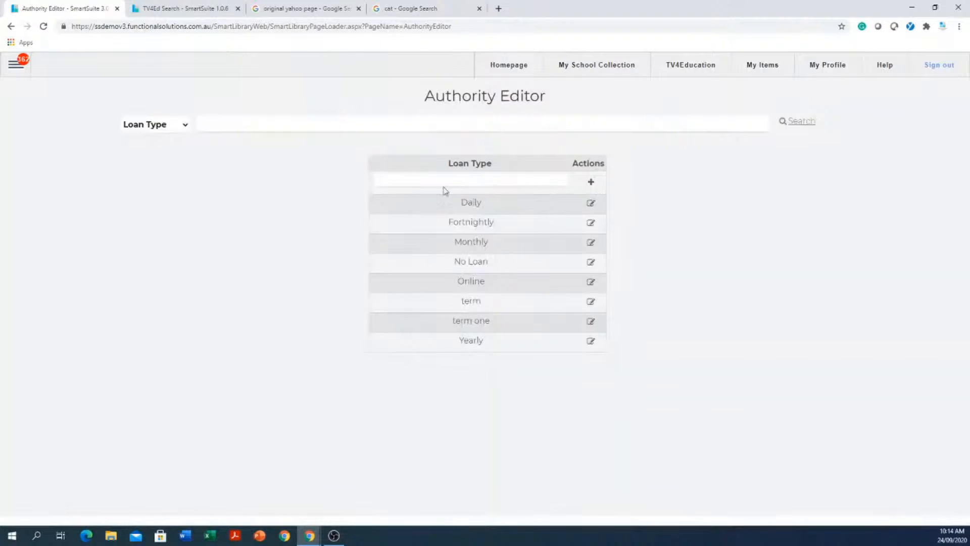
# - List the Renew Type authorities and re-save Fortnightly with its renew period 14 unchanged
pyautogui.click(186, 125)
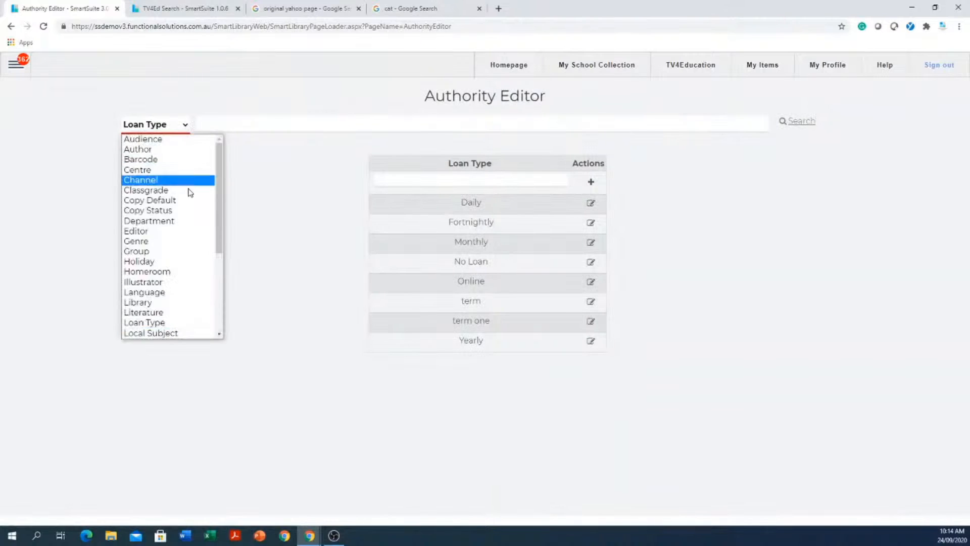
pyautogui.scroll(-2, 220, 263)
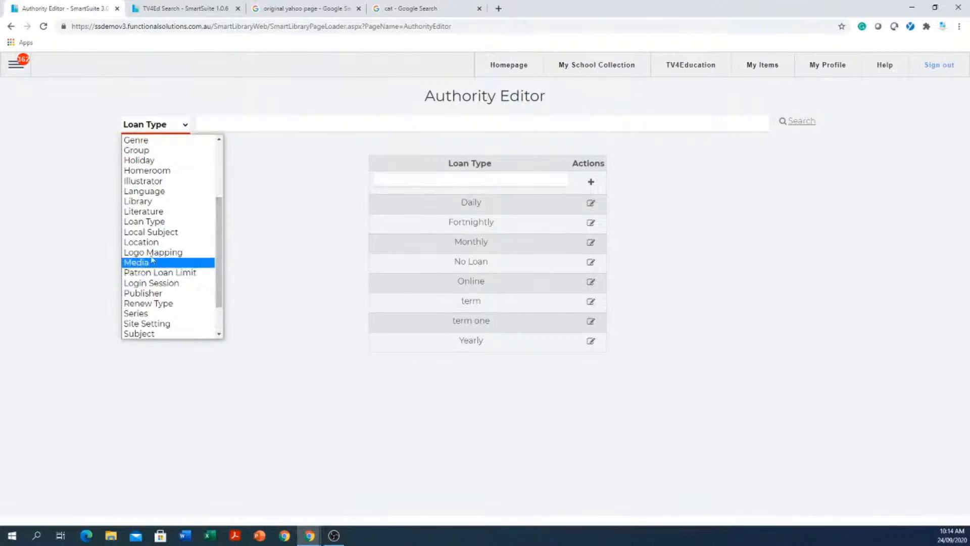
pyautogui.scroll(-1, 165, 246)
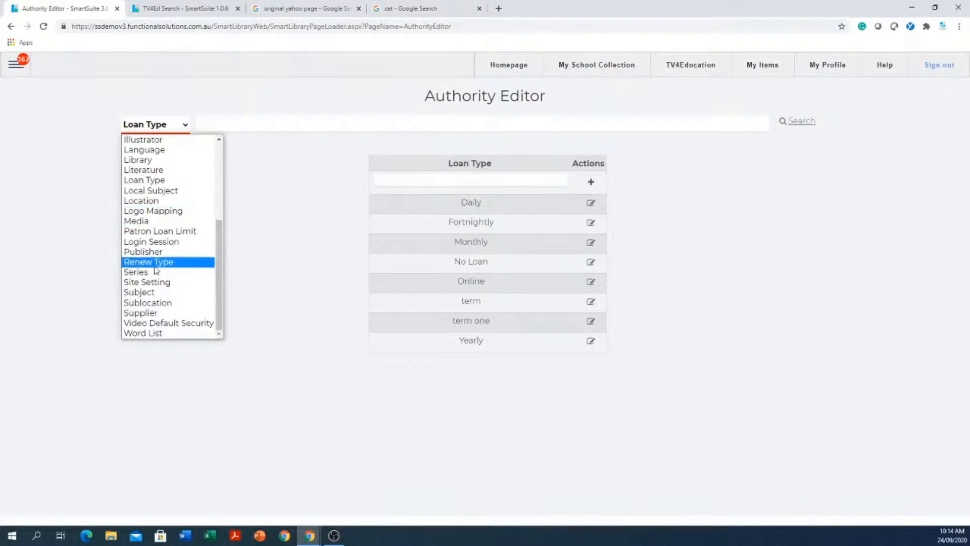
pyautogui.click(157, 263)
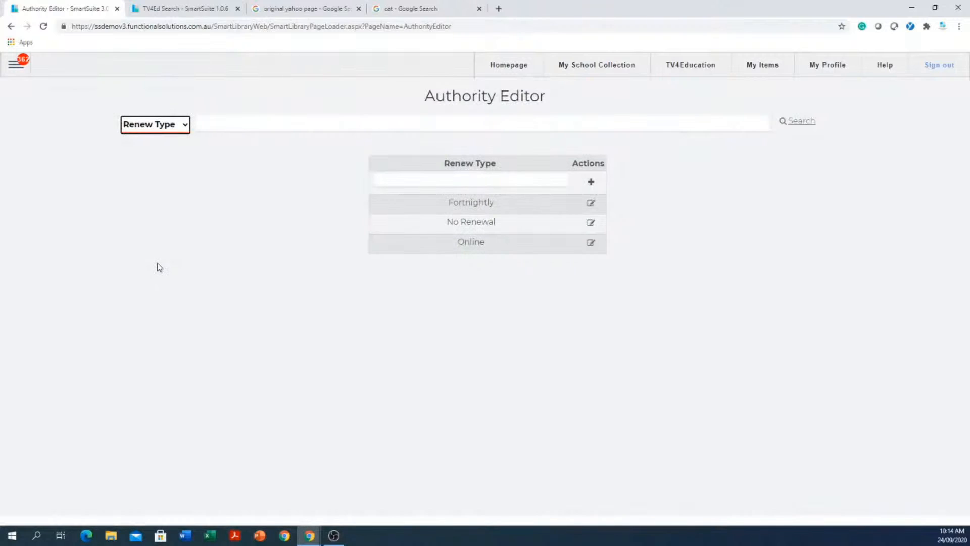
pyautogui.click(456, 186)
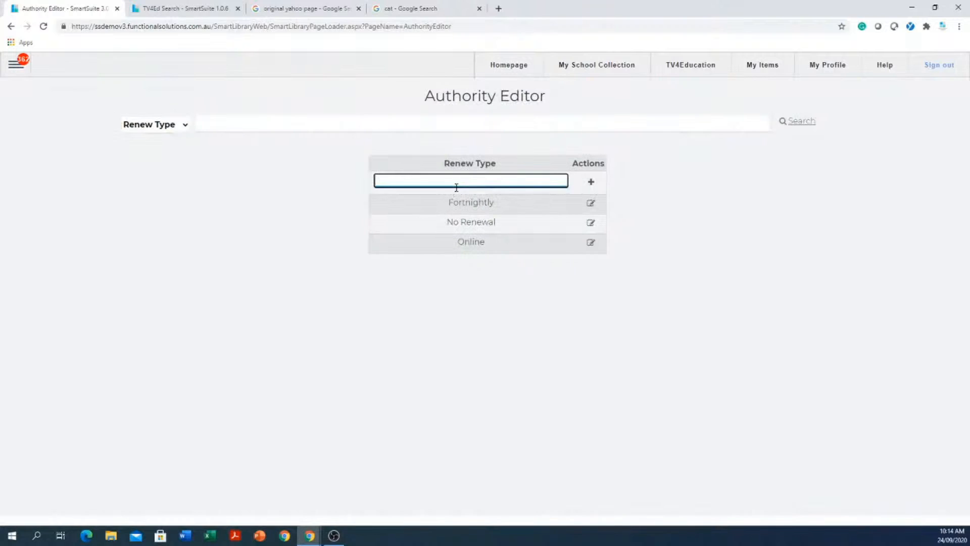
pyautogui.click(590, 207)
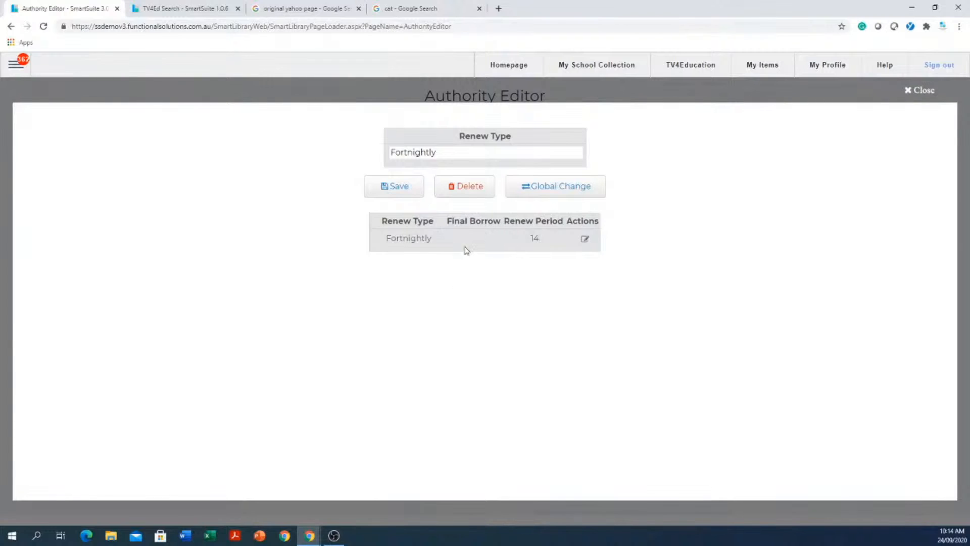
pyautogui.click(585, 239)
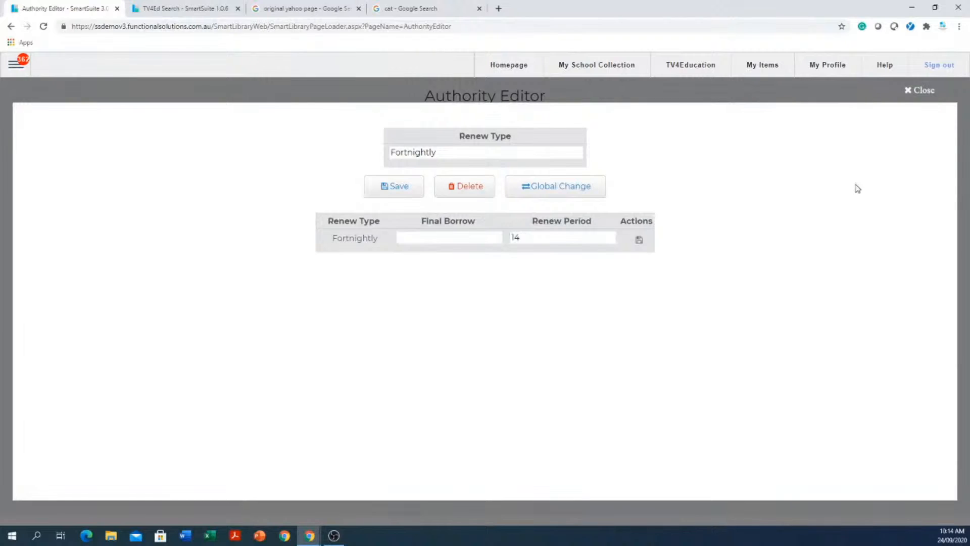
pyautogui.click(639, 240)
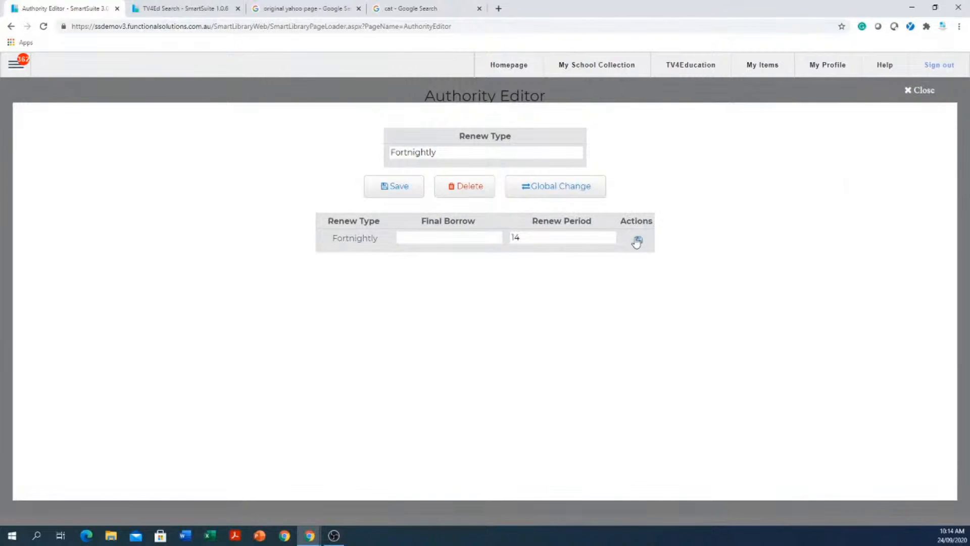
pyautogui.click(908, 92)
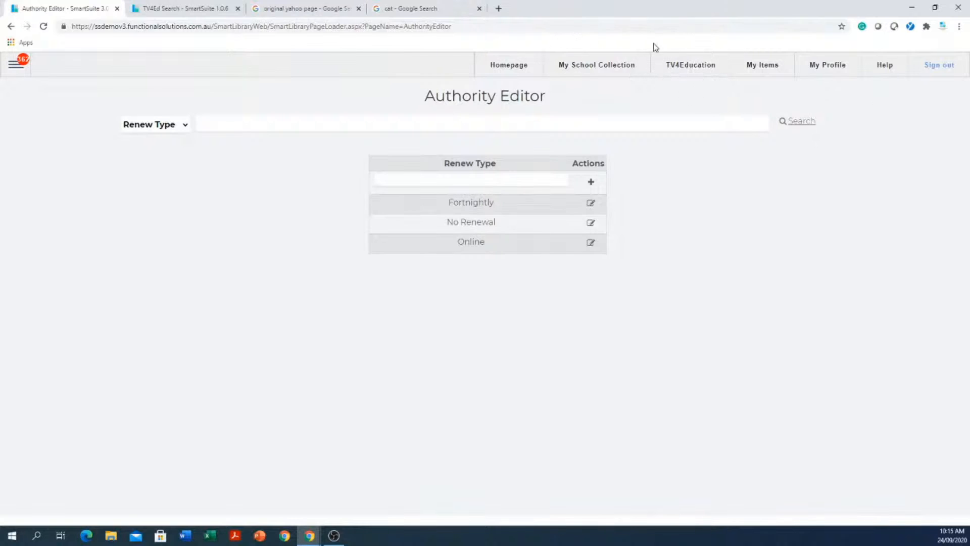
# - Show the Video Default Security classifications and their security levels
pyautogui.click(185, 124)
pyautogui.scroll(-3, 197, 221)
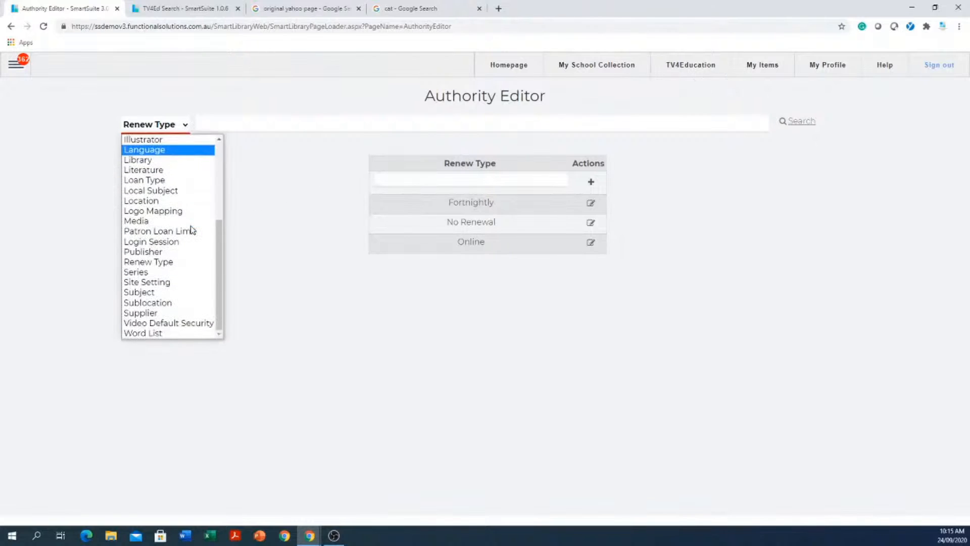
pyautogui.click(173, 323)
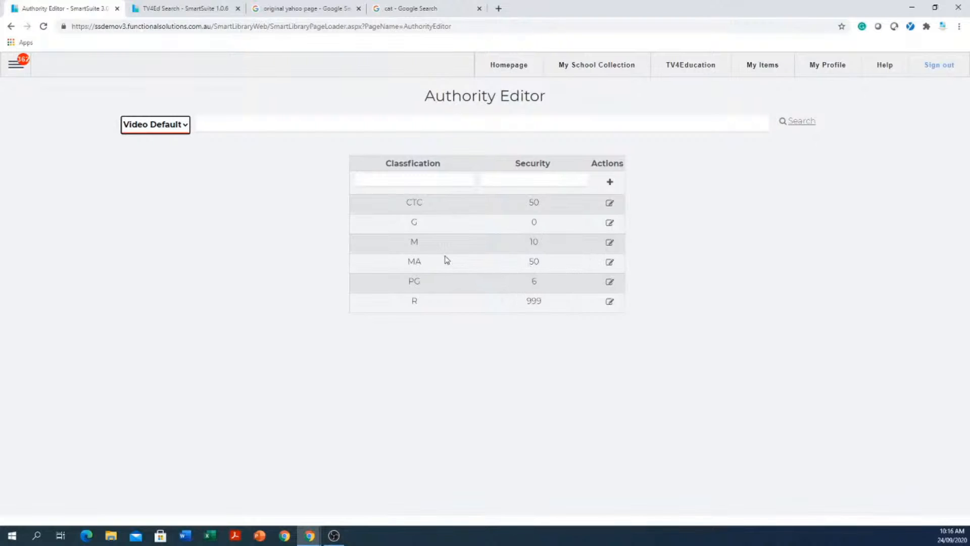
# - Change classification M's security level from 10 to 9 and save
pyautogui.click(610, 243)
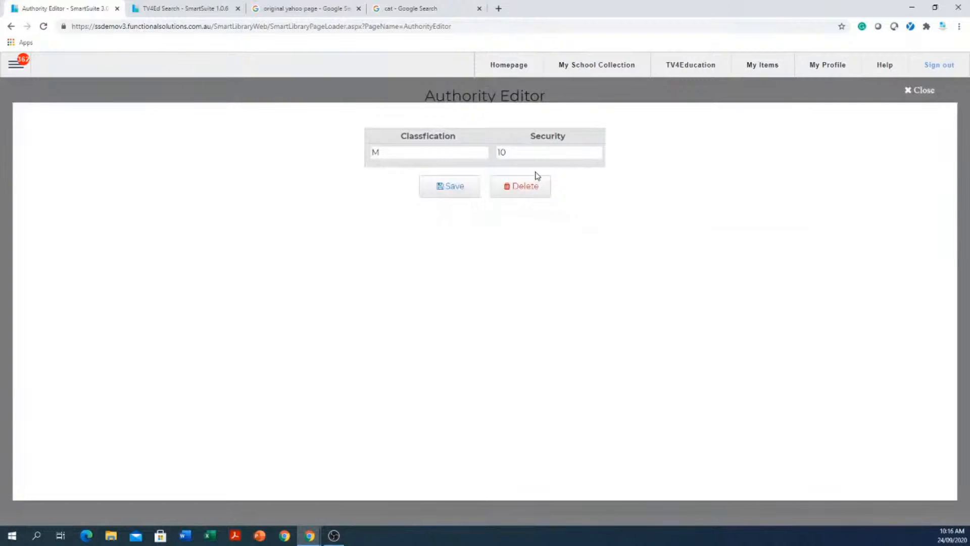
pyautogui.moveTo(540, 155); pyautogui.dragTo(457, 170)
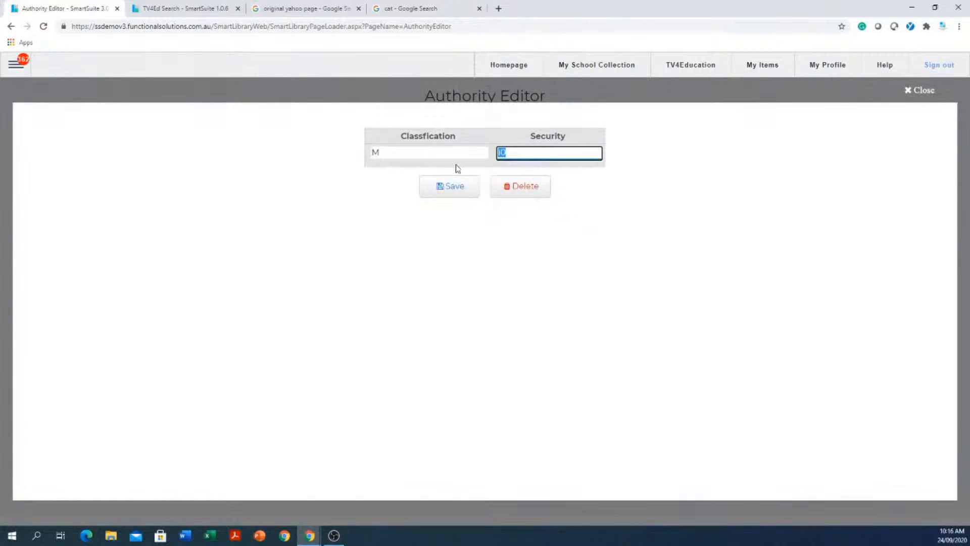
pyautogui.write('9')
pyautogui.click(452, 191)
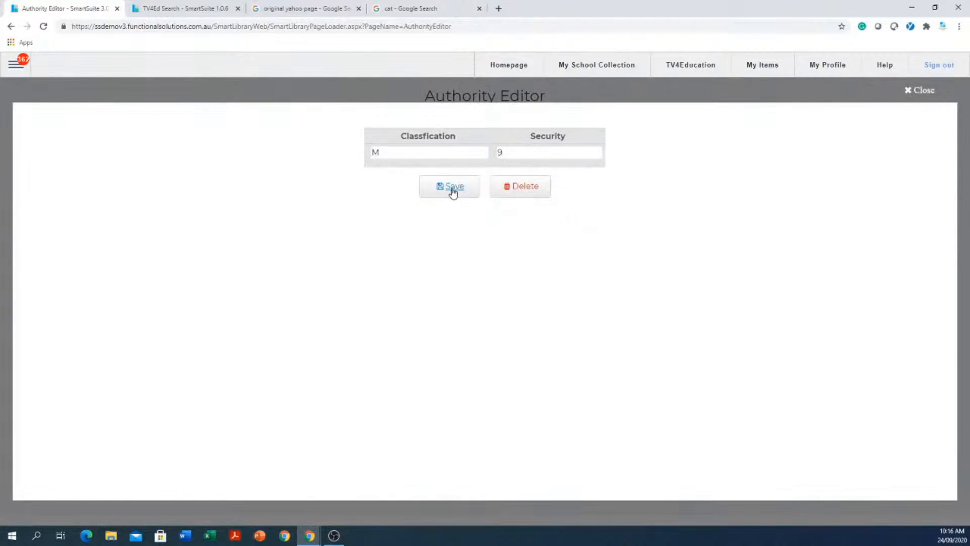
pyautogui.click(920, 90)
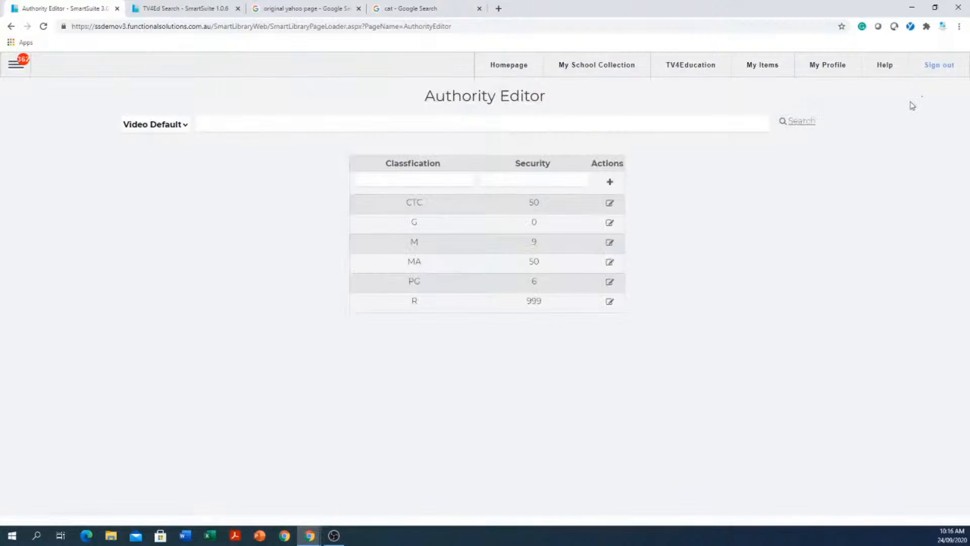
# - Change classification MA's security level from 50 to 12 and save
pyautogui.click(608, 264)
pyautogui.click(555, 153)
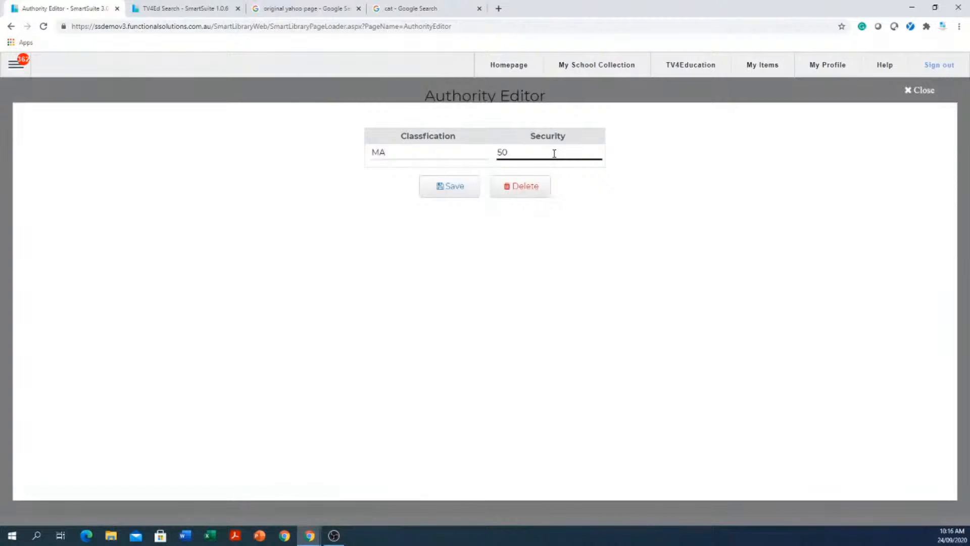
pyautogui.doubleClick(554, 154)
pyautogui.write('12')
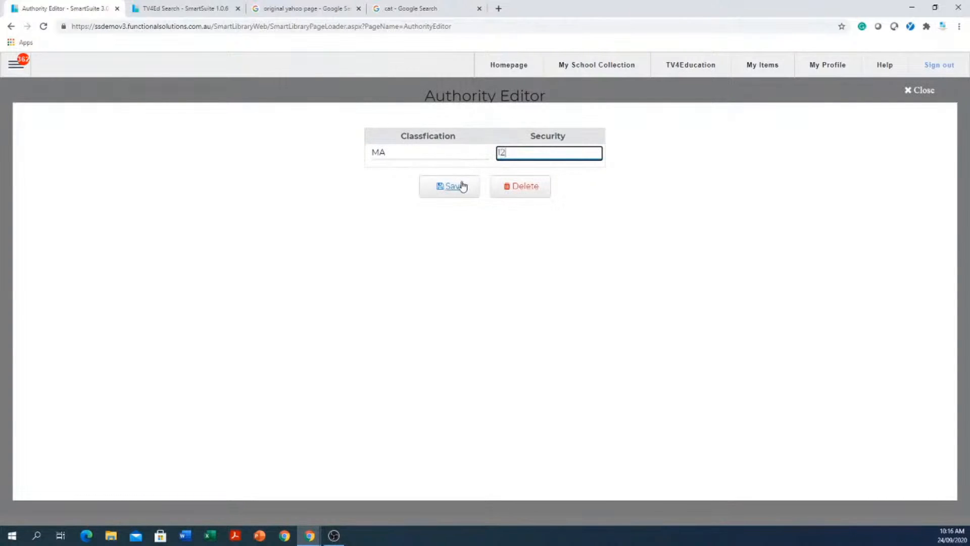
pyautogui.click(454, 188)
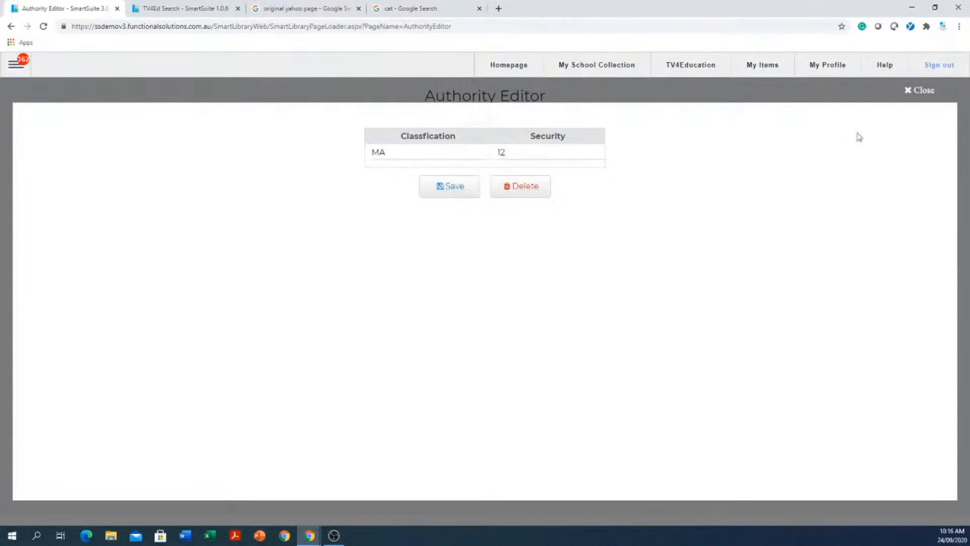
pyautogui.click(920, 90)
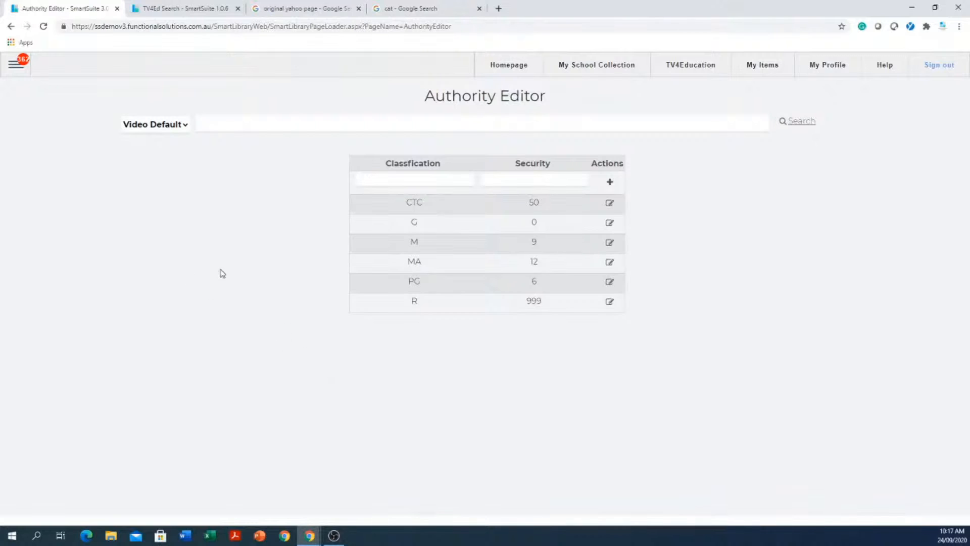
# - Go to Catalogue > Global Catalogue and expand its Configuration options
pyautogui.click(15, 68)
pyautogui.moveTo(22, 200)
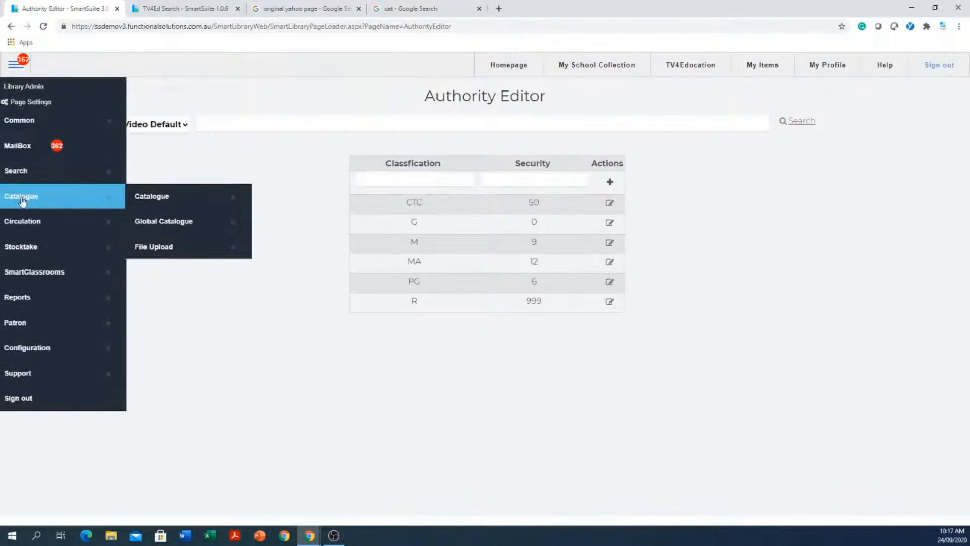
pyautogui.click(185, 225)
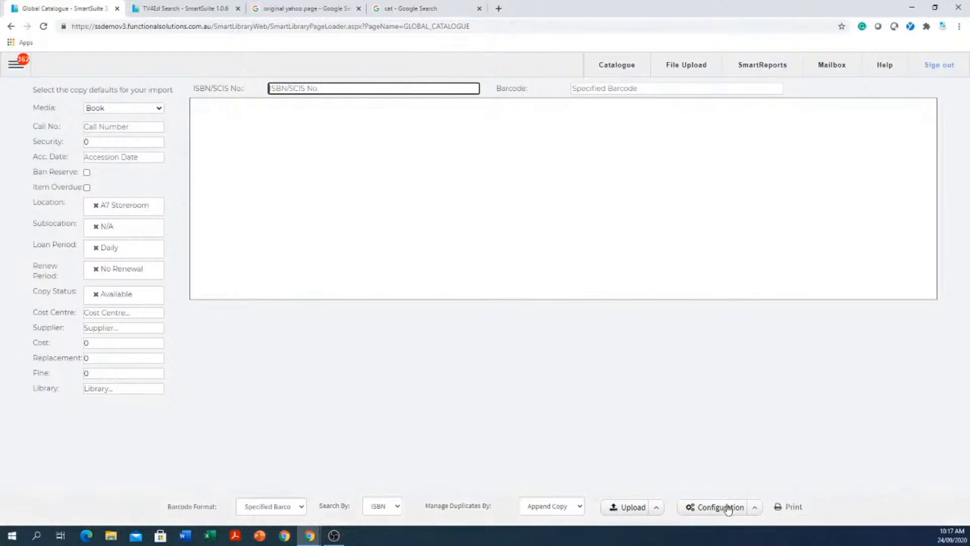
pyautogui.click(756, 509)
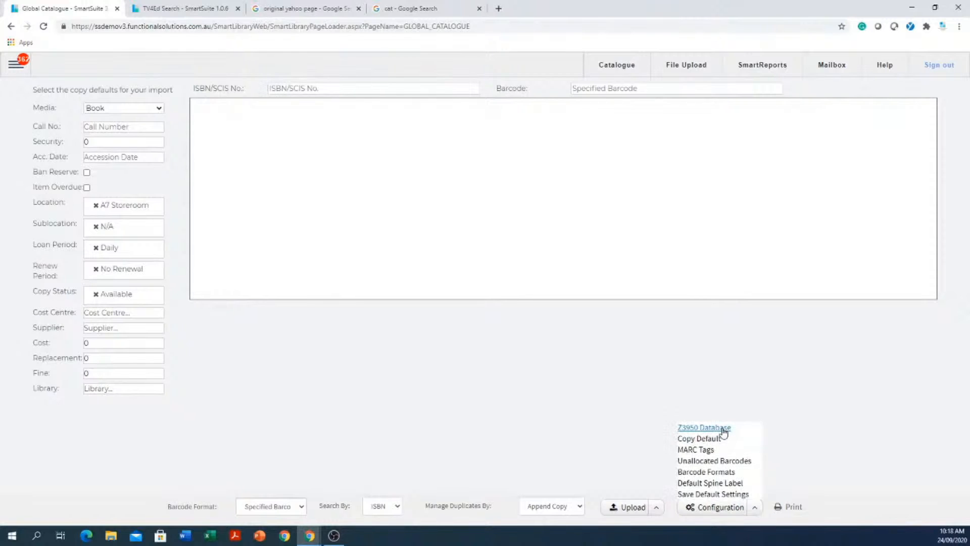
pyautogui.click(704, 427)
pyautogui.click(167, 156)
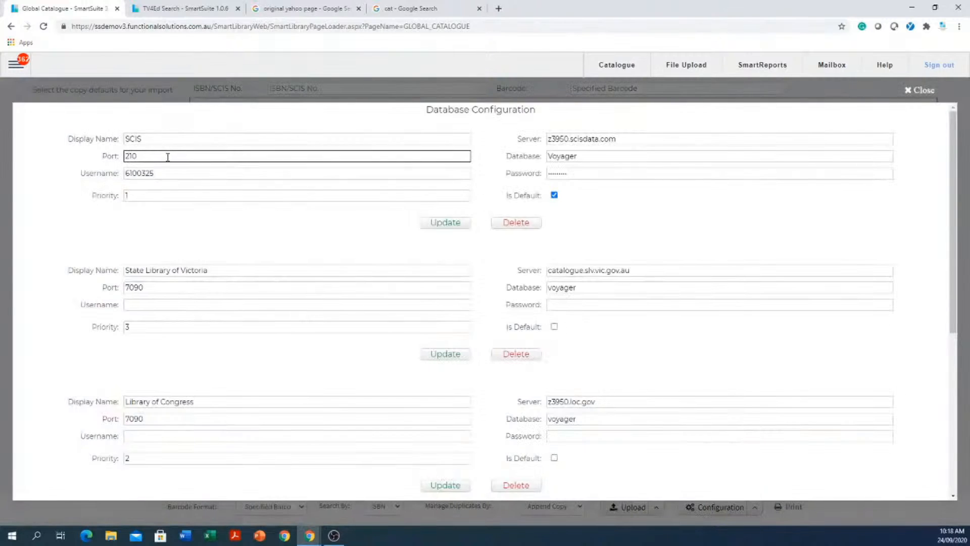
pyautogui.click(134, 138)
pyautogui.click(175, 169)
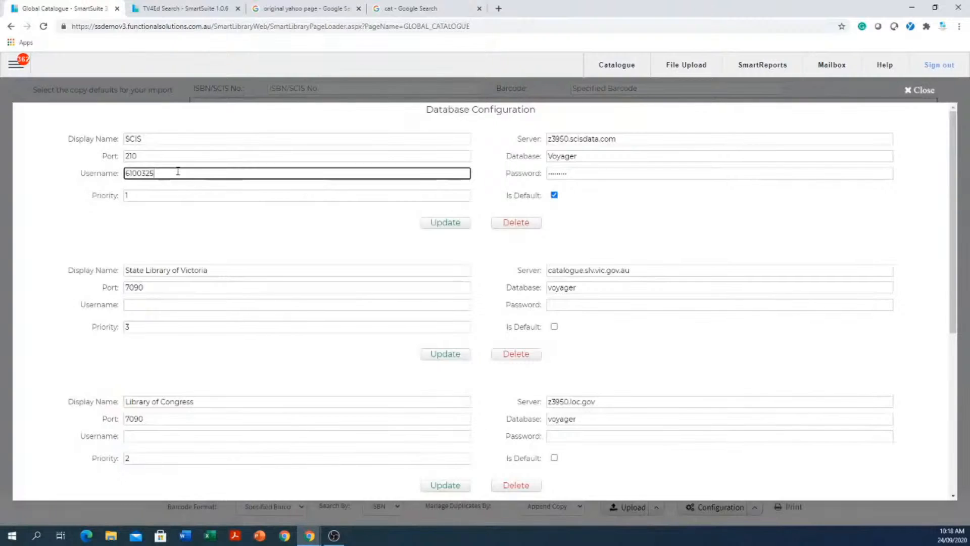
pyautogui.moveTo(177, 170); pyautogui.dragTo(86, 168)
pyautogui.click(581, 155)
pyautogui.press('Tab')
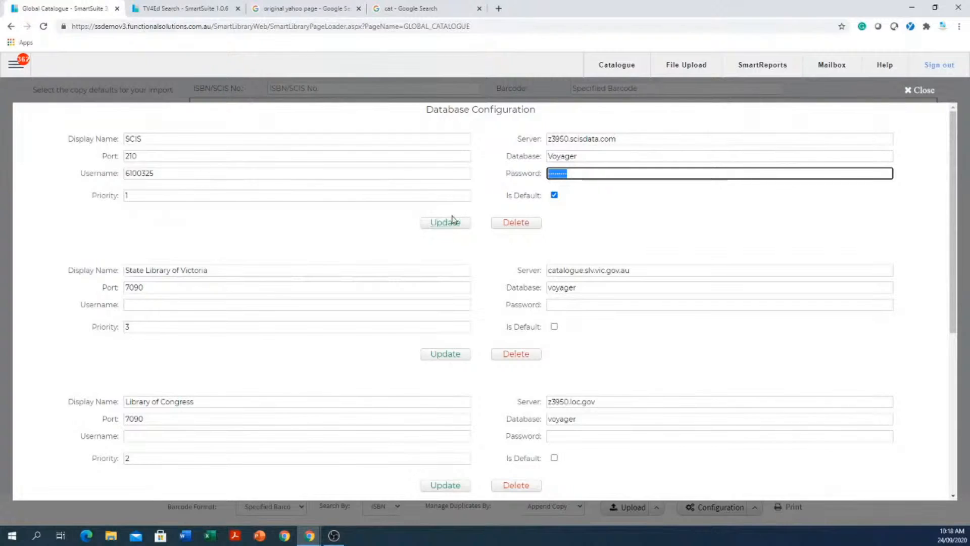
pyautogui.click(920, 90)
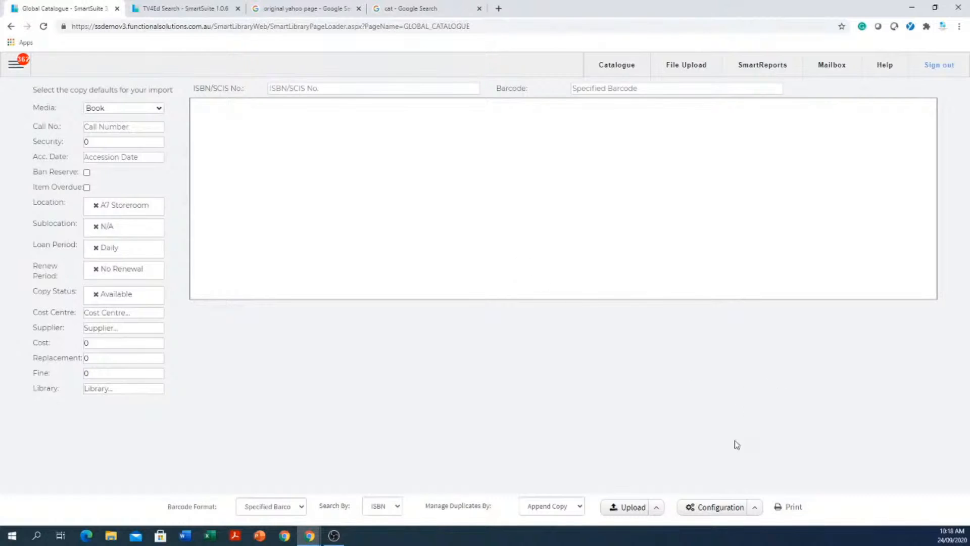
# - Keep Raeco 12603 as the Default Spine Label report and save it
pyautogui.click(756, 508)
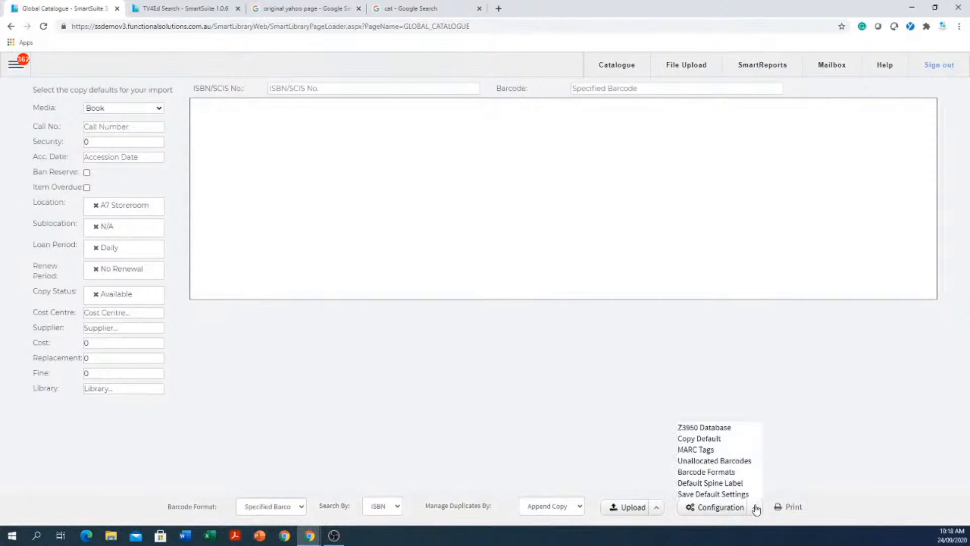
pyautogui.click(710, 483)
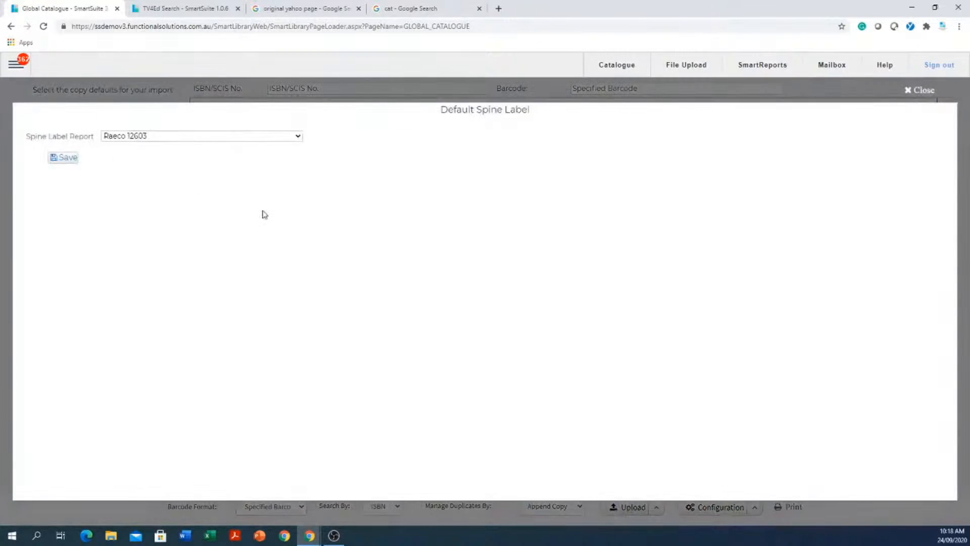
pyautogui.click(155, 138)
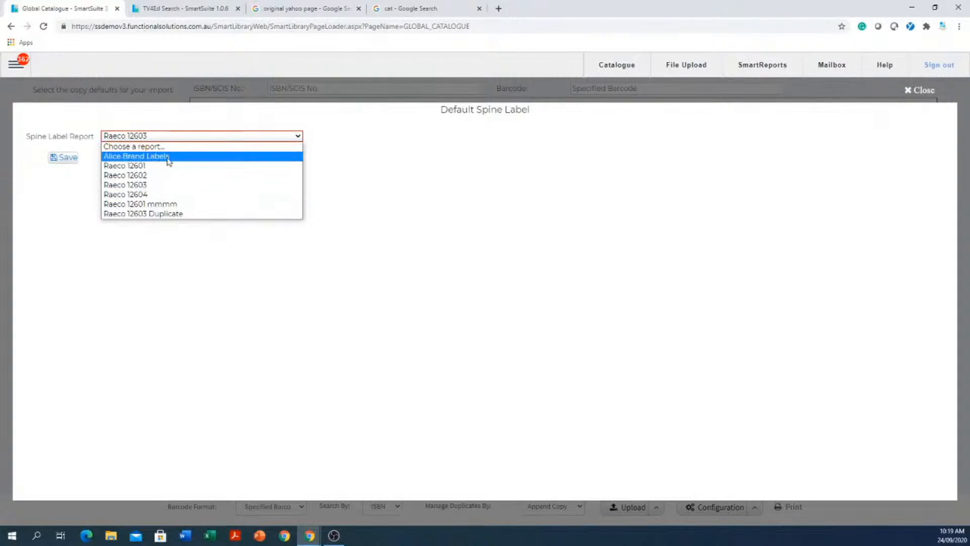
pyautogui.click(139, 185)
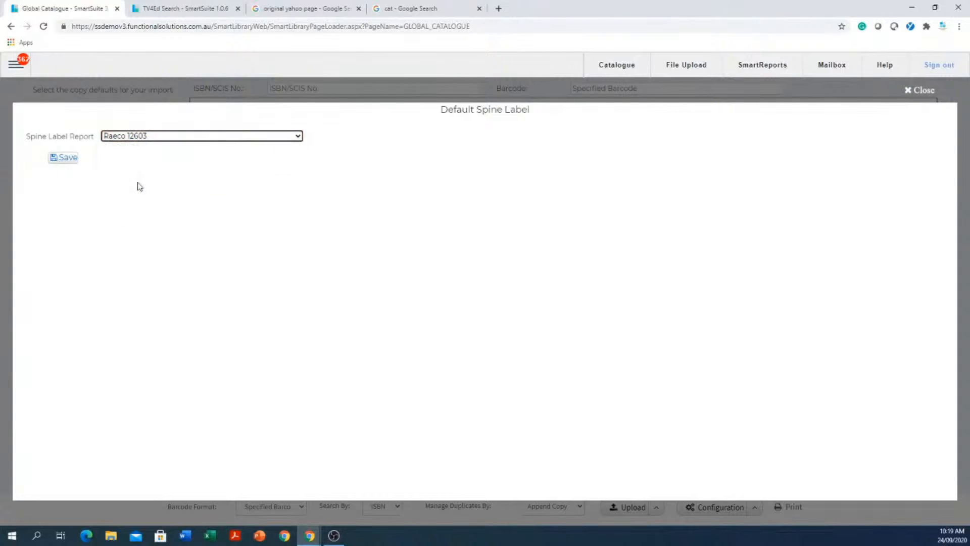
pyautogui.click(71, 160)
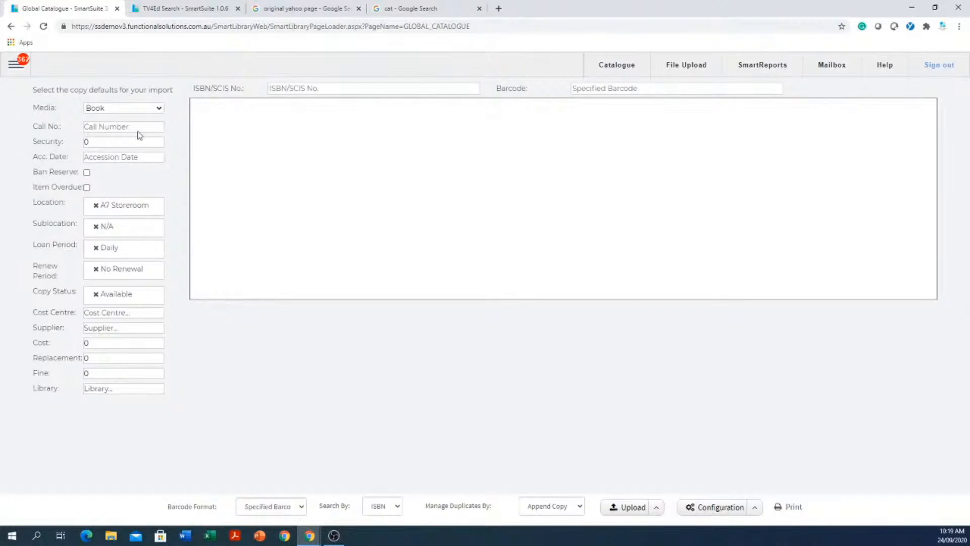
pyautogui.click(415, 89)
pyautogui.click(363, 103)
pyautogui.click(329, 85)
pyautogui.click(305, 105)
pyautogui.click(293, 91)
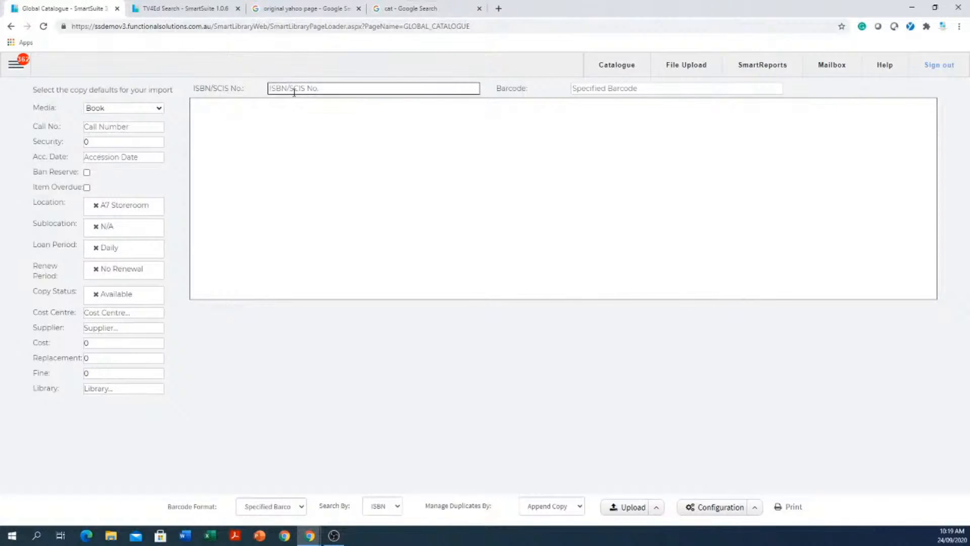
pyautogui.click(635, 91)
pyautogui.click(390, 93)
pyautogui.click(628, 89)
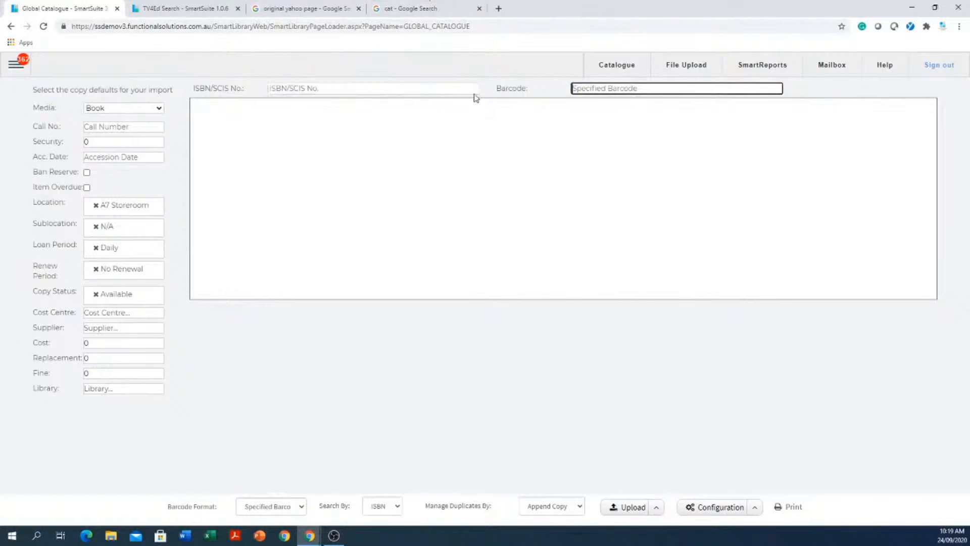
pyautogui.moveTo(475, 96); pyautogui.dragTo(561, 92)
pyautogui.click(636, 85)
pyautogui.click(465, 92)
pyautogui.moveTo(636, 82); pyautogui.dragTo(411, 99)
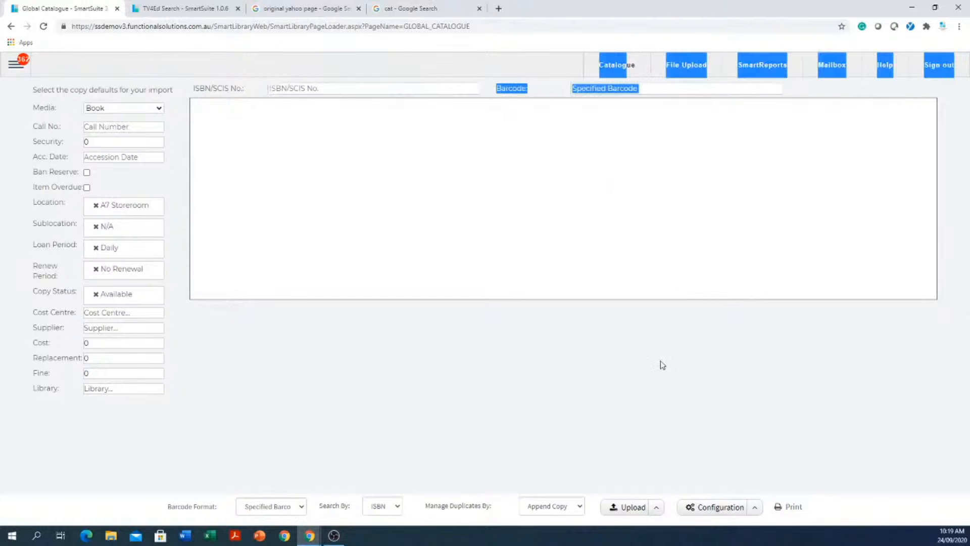
pyautogui.click(584, 387)
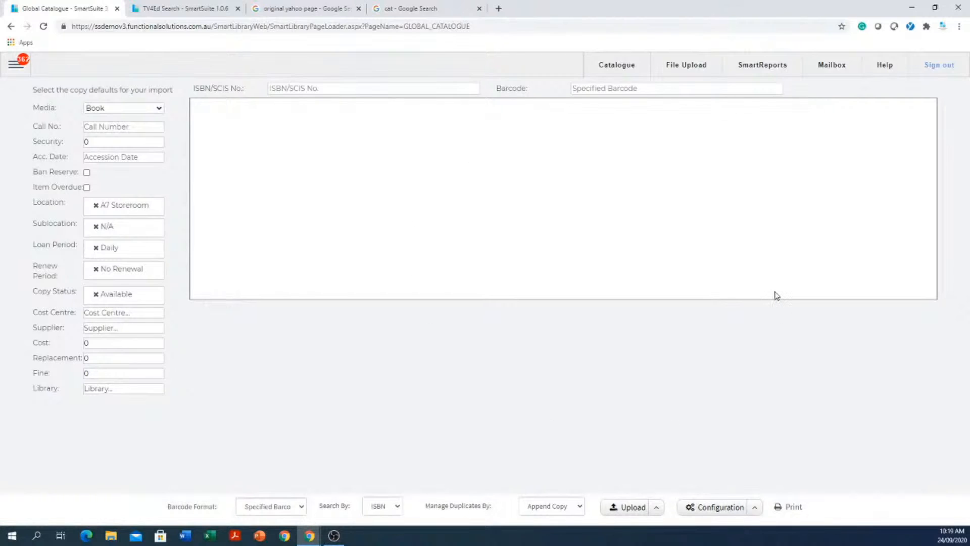
# - Go to the school's collection search page from the main menu
pyautogui.click(19, 68)
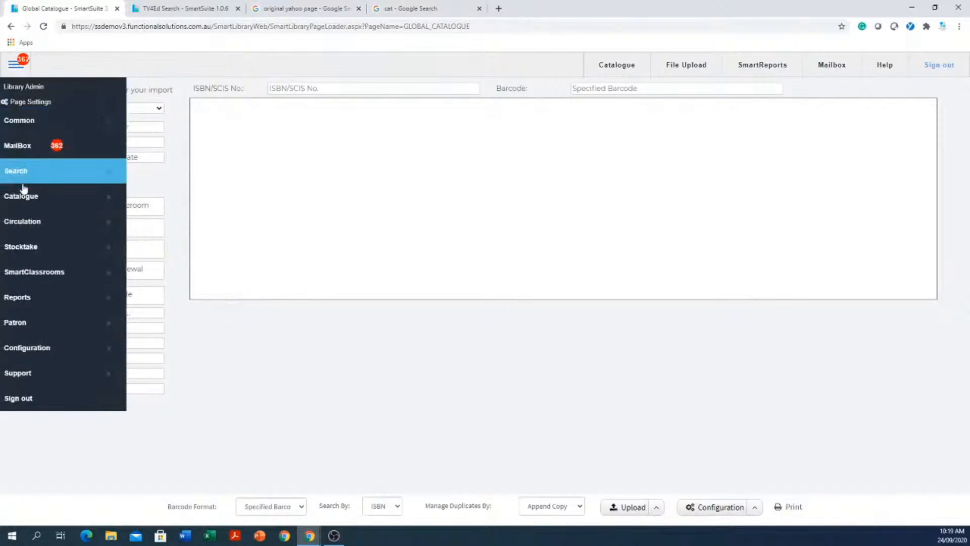
pyautogui.moveTo(25, 180)
pyautogui.click(146, 179)
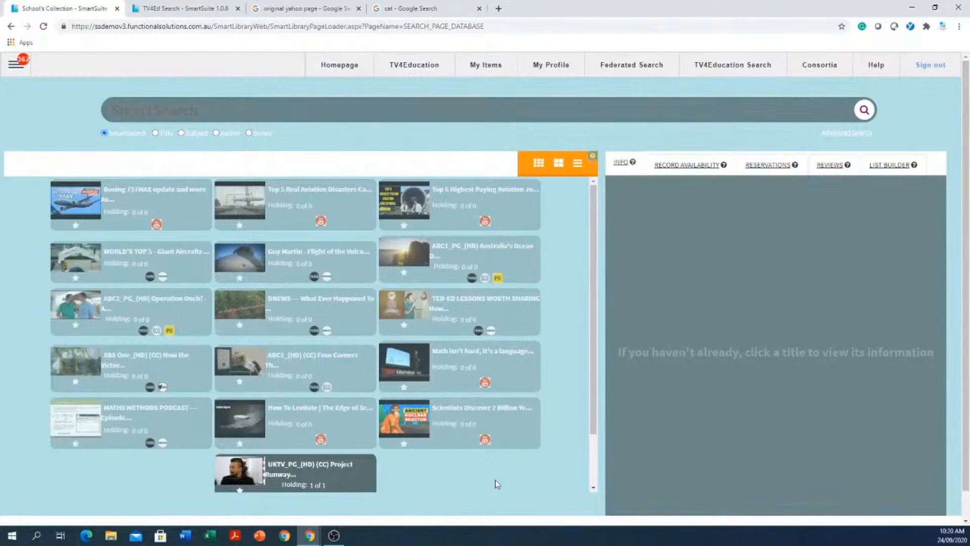
# - Open Patron > Patron Management, showing the Library Admin record (Security 50, STAFF, Administrator)
pyautogui.click(15, 69)
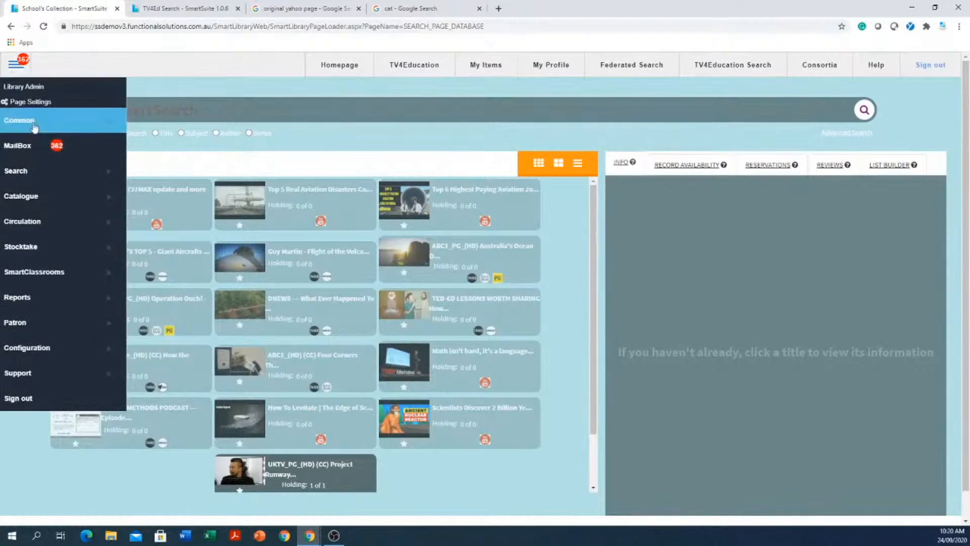
pyautogui.click(36, 327)
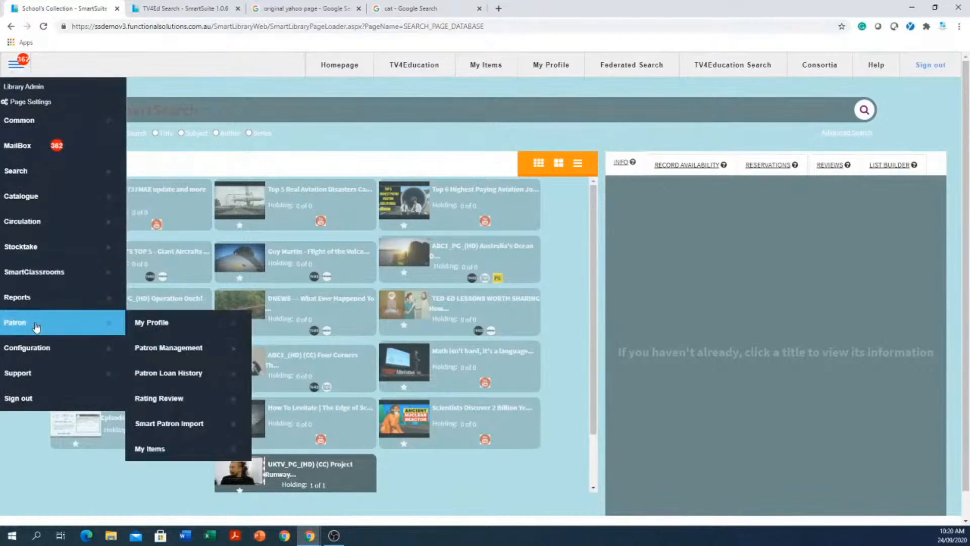
pyautogui.click(199, 356)
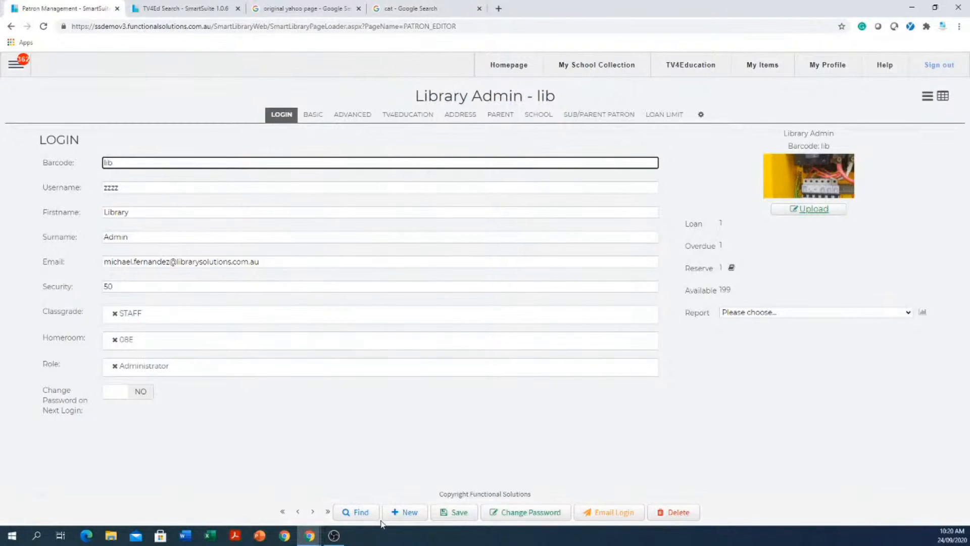
# - Search patrons for 'smith' and open the matching student record (Classgrade 12, Homeroom 07S)
pyautogui.click(359, 514)
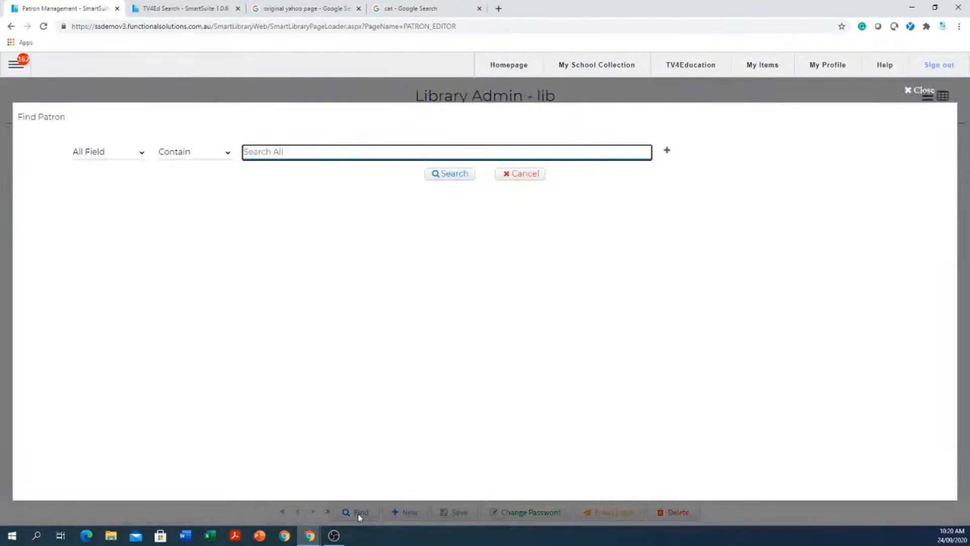
pyautogui.write('smith')
pyautogui.press('Return')
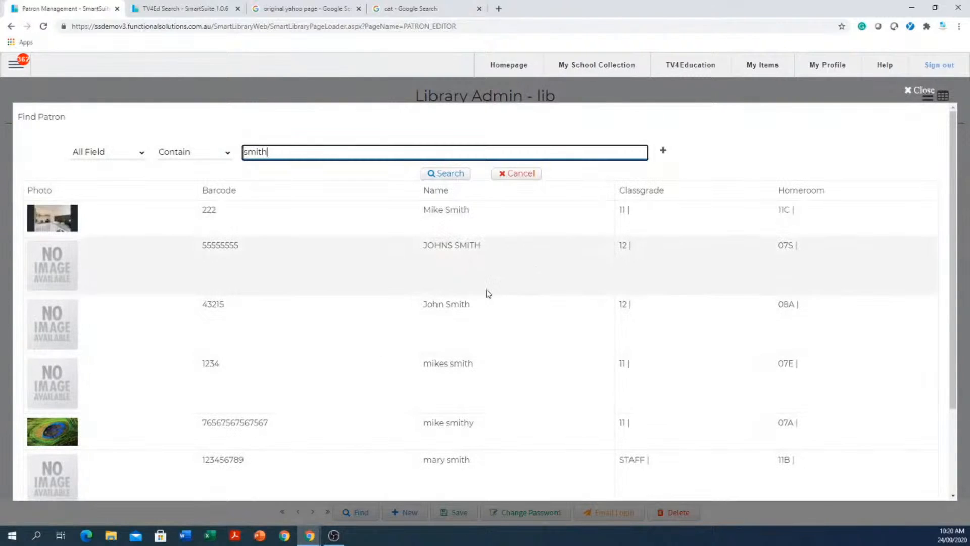
pyautogui.click(472, 249)
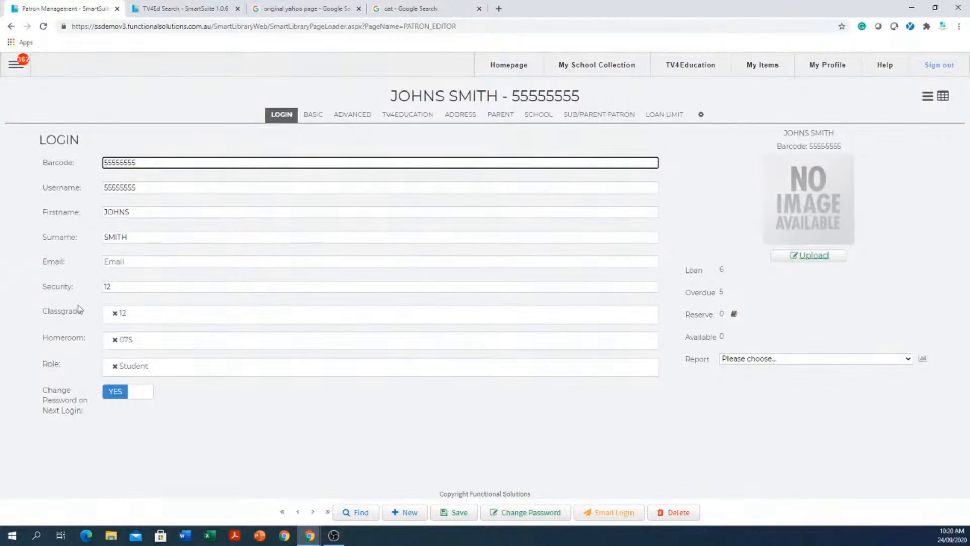
# - Cancel deleting the student, then advance six records to the staff Librarian/Teacher patron
pyautogui.click(671, 512)
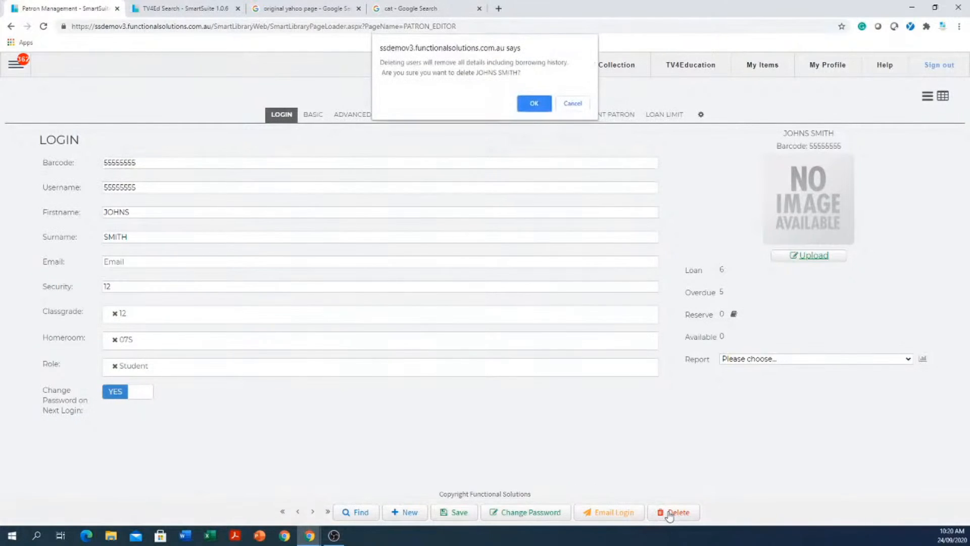
pyautogui.click(573, 103)
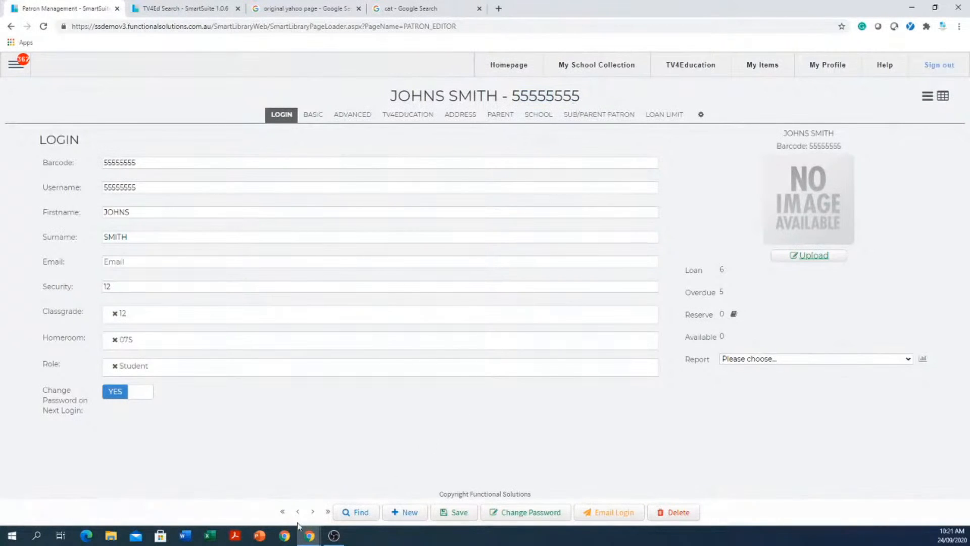
pyautogui.click(313, 512)
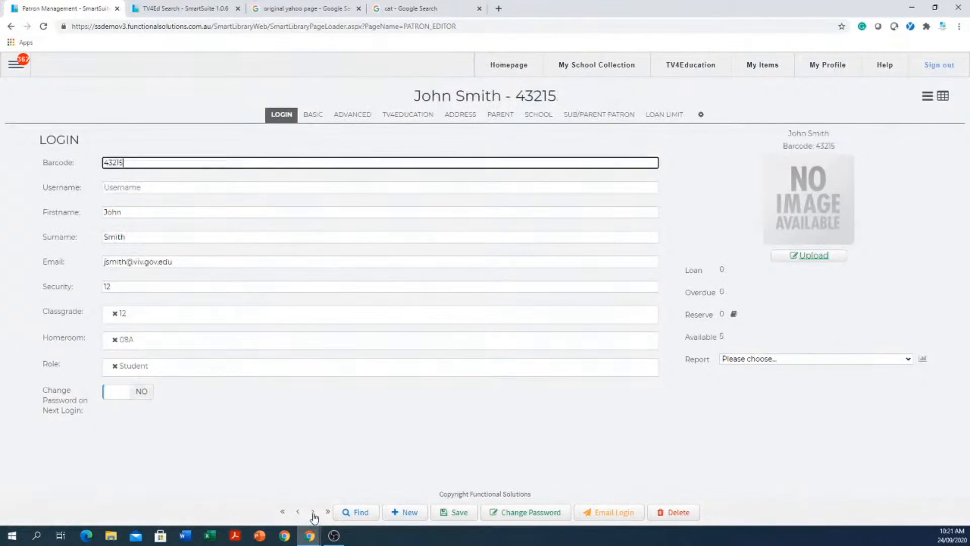
pyautogui.click(313, 512)
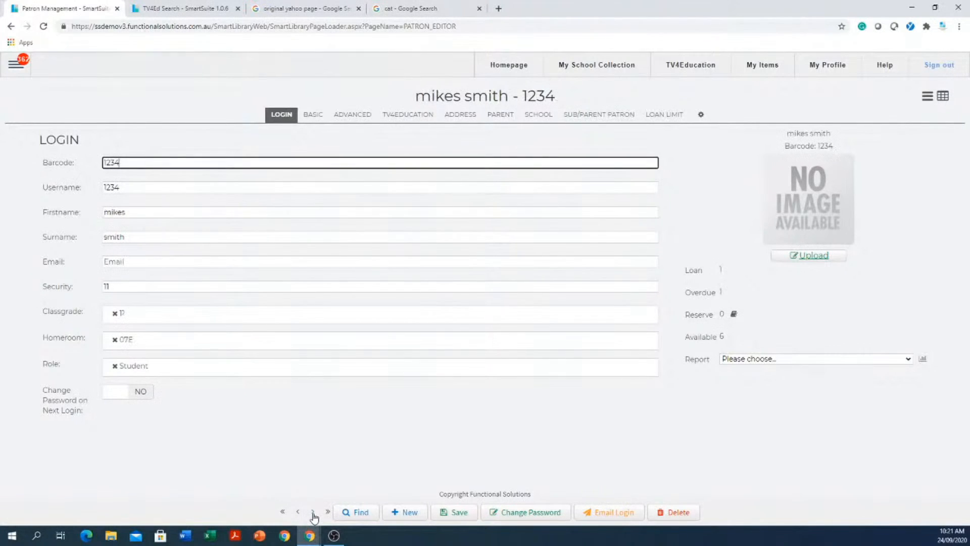
pyautogui.click(313, 512)
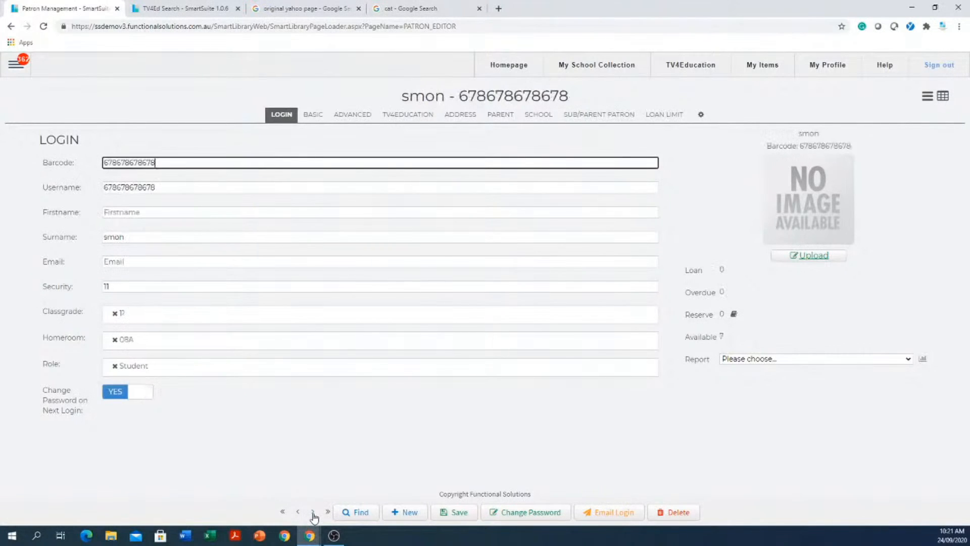
pyautogui.click(313, 512)
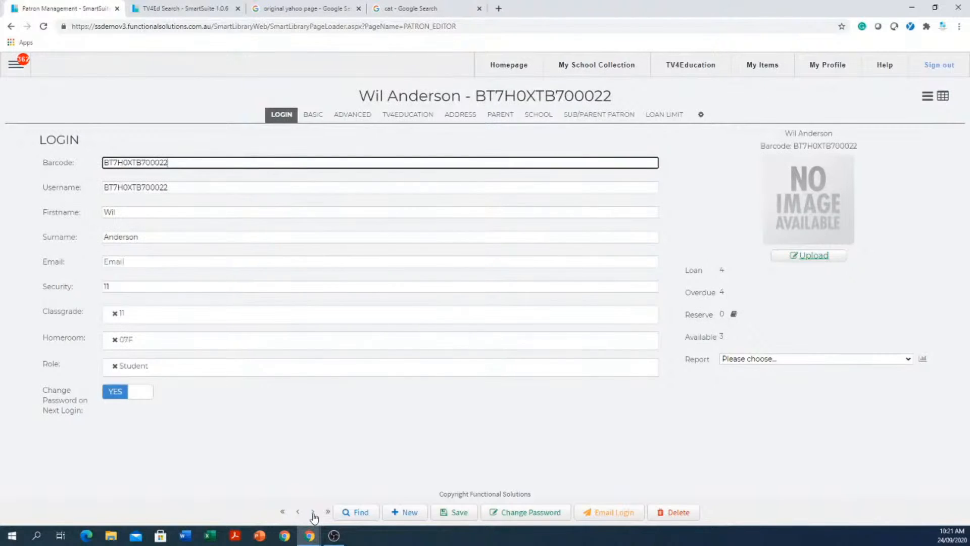
pyautogui.click(313, 511)
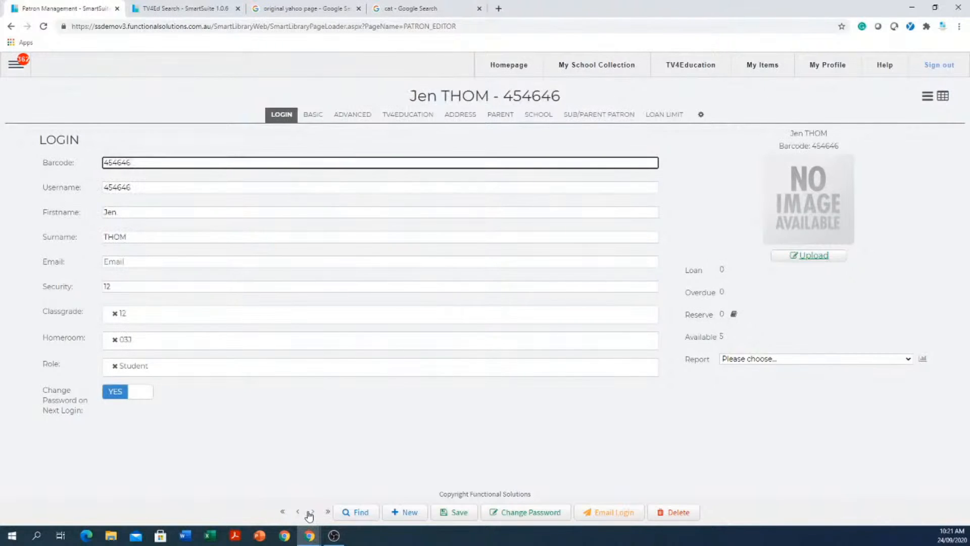
pyautogui.click(313, 512)
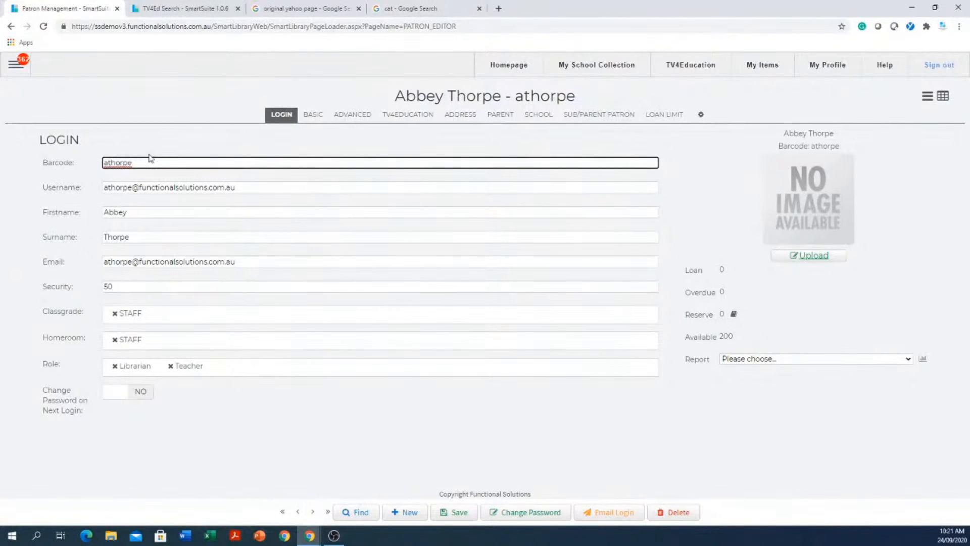
# - Try barcode 1234 and dismiss the 'Barcode is already used' warning
pyautogui.moveTo(149, 162); pyautogui.dragTo(25, 166)
pyautogui.write('123456789')
pyautogui.click(133, 211)
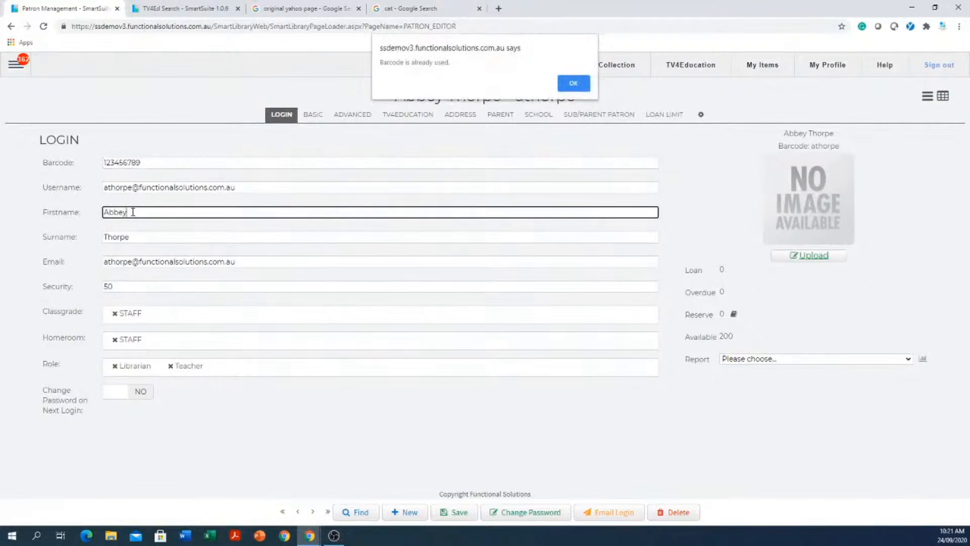
pyautogui.click(573, 84)
# - Replace the barcode with 13245 and move through Firstname and Surname
pyautogui.click(396, 162)
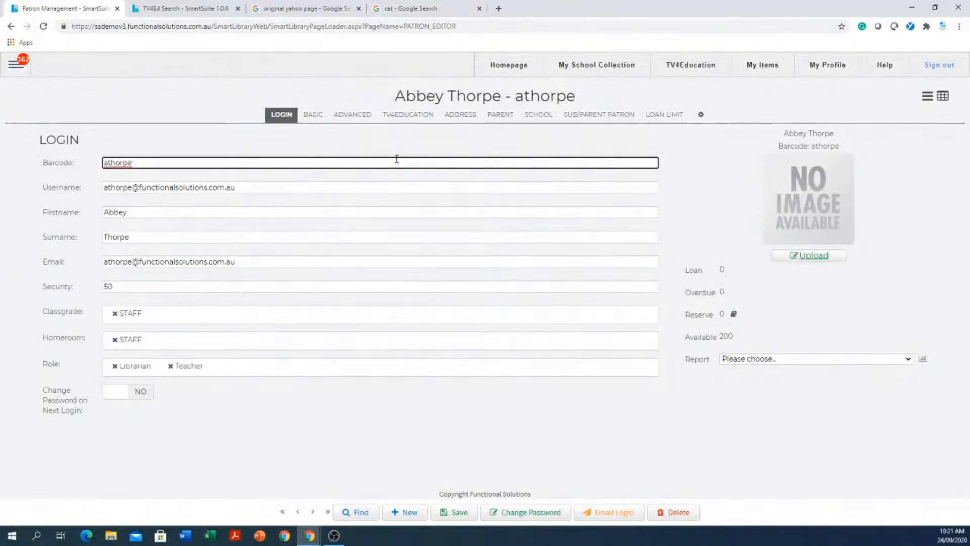
pyautogui.moveTo(169, 135); pyautogui.dragTo(173, 153)
pyautogui.click(162, 160)
pyautogui.hotkey('ctrl', 'a')
pyautogui.write('13')
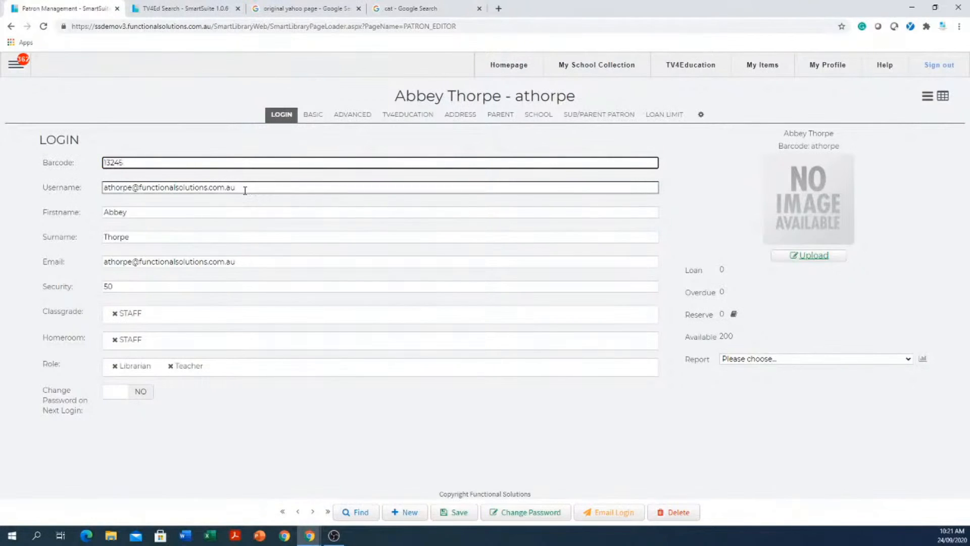
pyautogui.click(133, 213)
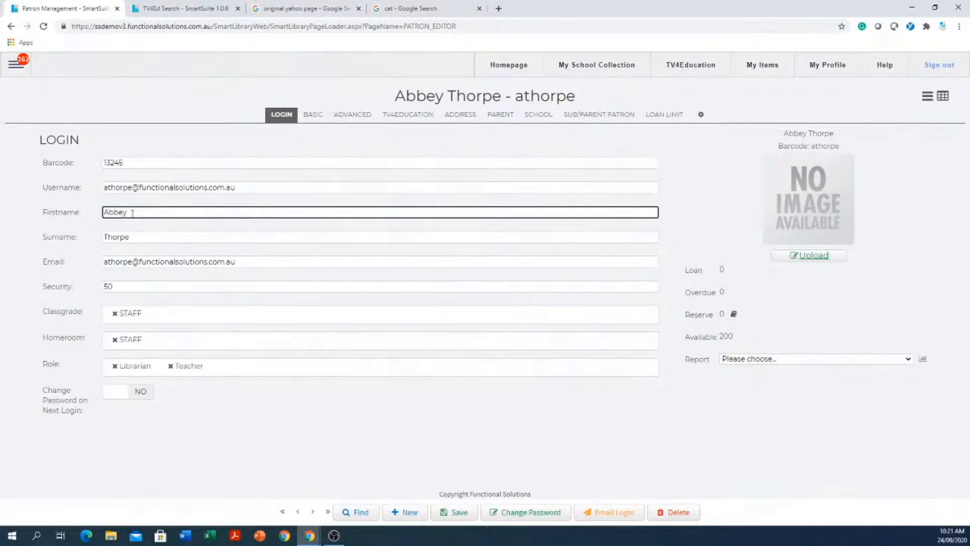
pyautogui.click(115, 236)
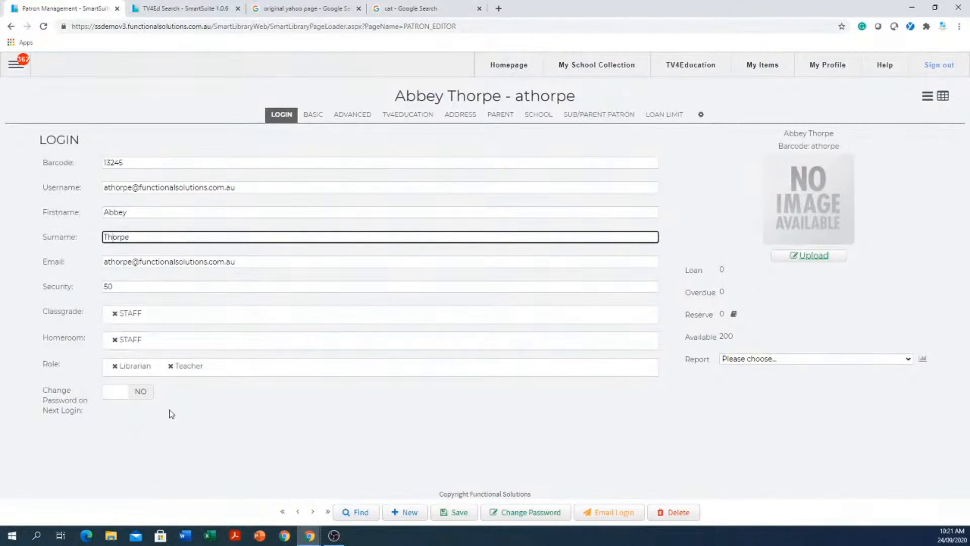
# - Replace the Teacher and Librarian roles with Student
pyautogui.click(170, 366)
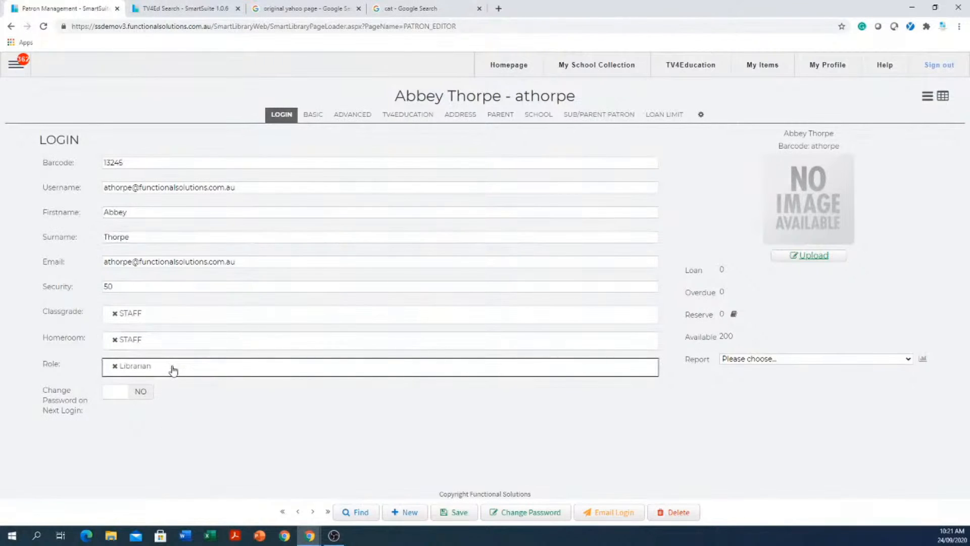
pyautogui.click(114, 366)
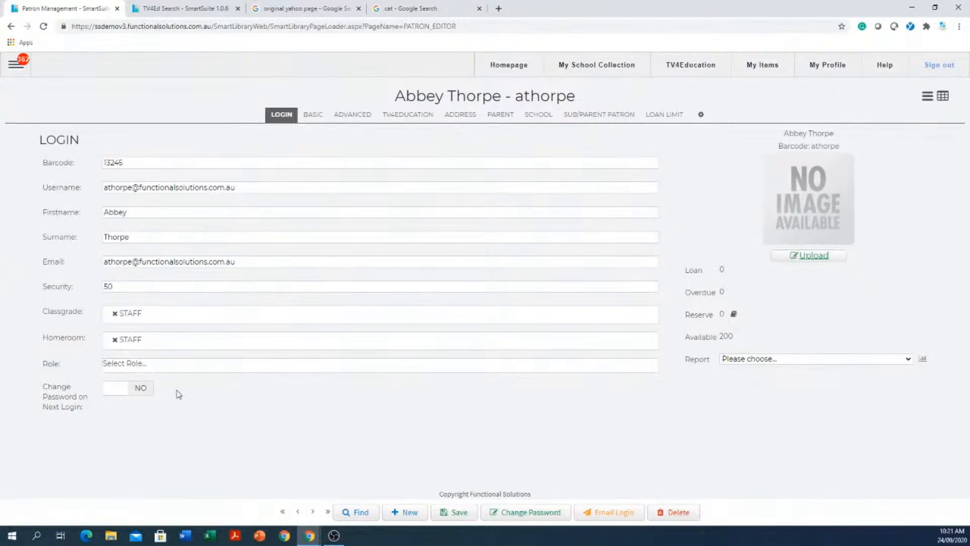
pyautogui.click(177, 365)
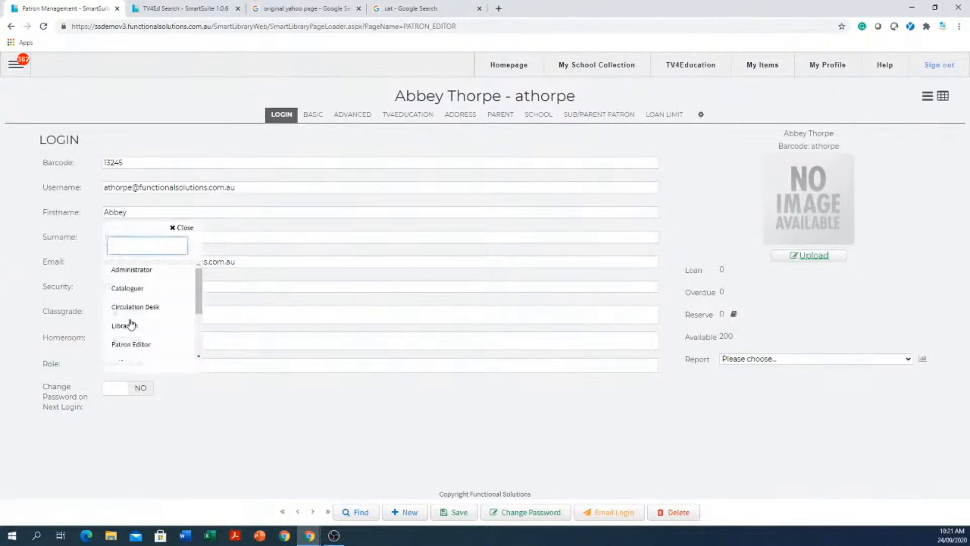
pyautogui.scroll(-2, 166, 312)
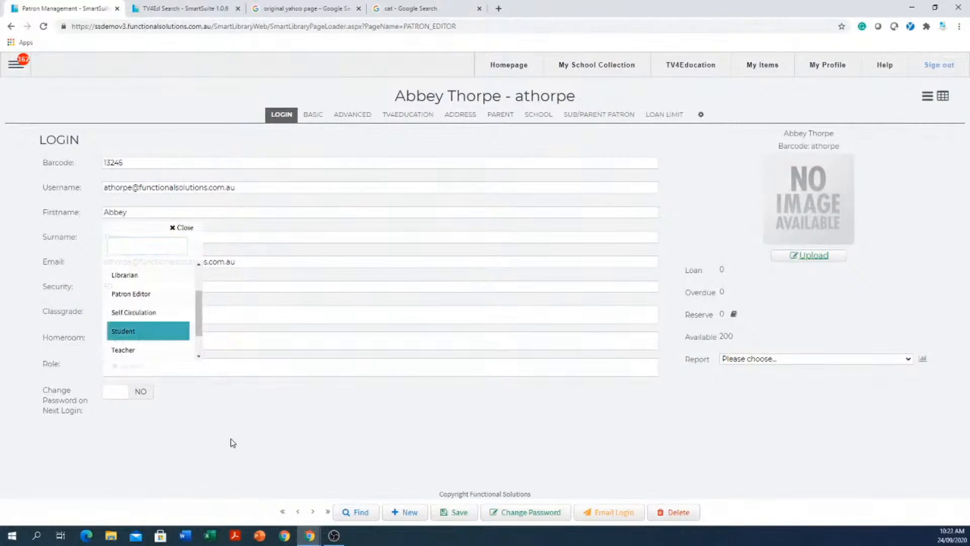
pyautogui.click(122, 331)
# - Change Classgrade from STAFF to 08 and set Homeroom to 08E
pyautogui.click(114, 313)
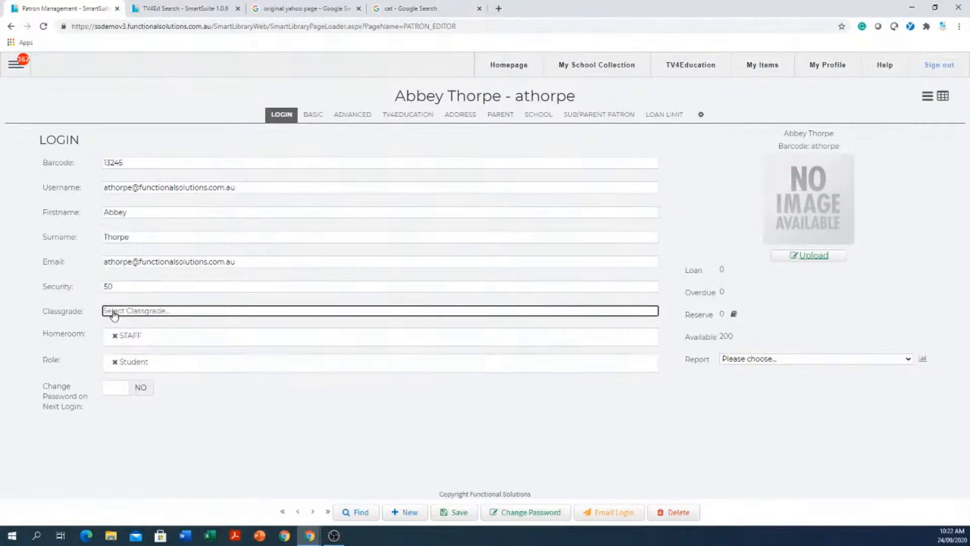
pyautogui.click(153, 315)
pyautogui.click(122, 373)
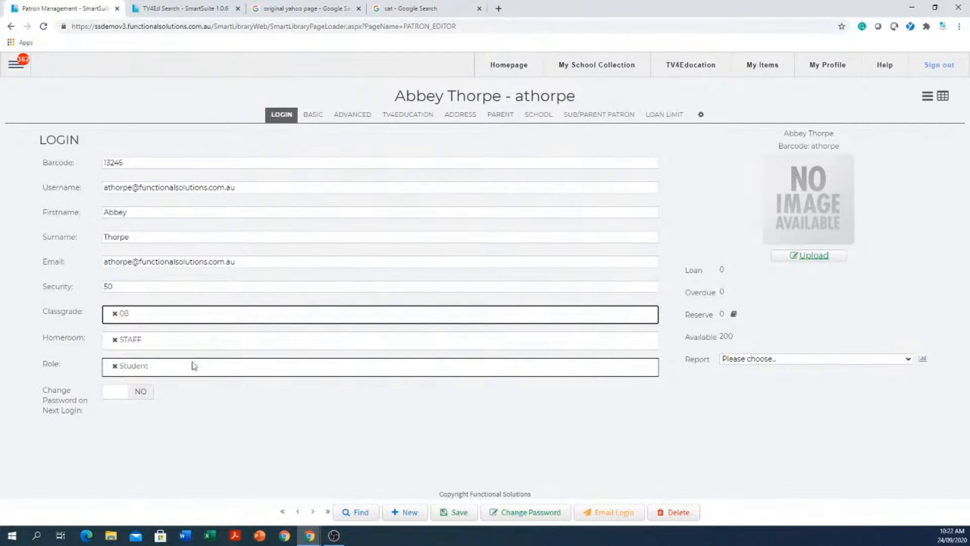
pyautogui.click(195, 352)
pyautogui.scroll(-3, 149, 411)
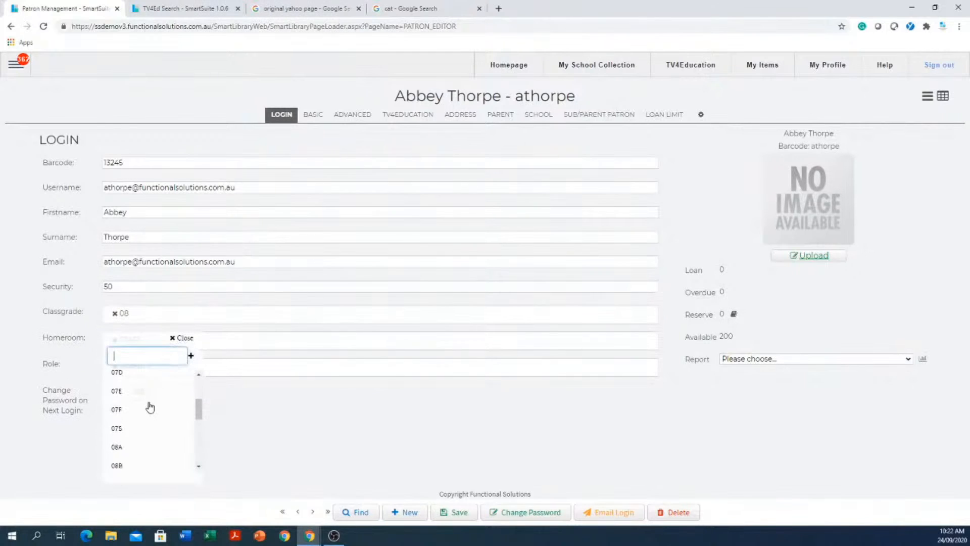
pyautogui.scroll(-1, 149, 405)
pyautogui.click(136, 422)
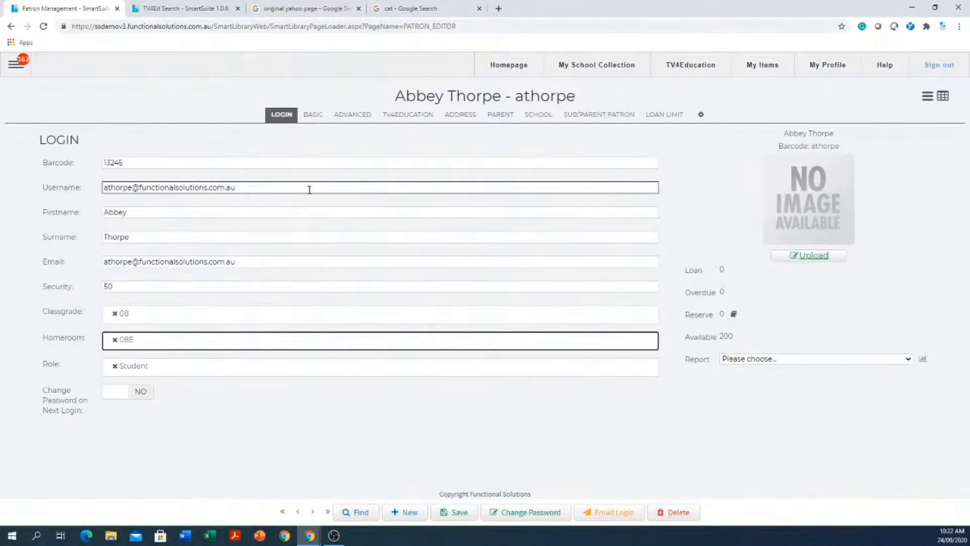
# - Select the old e-mail-style value in the Username field
pyautogui.moveTo(285, 182); pyautogui.dragTo(11, 159)
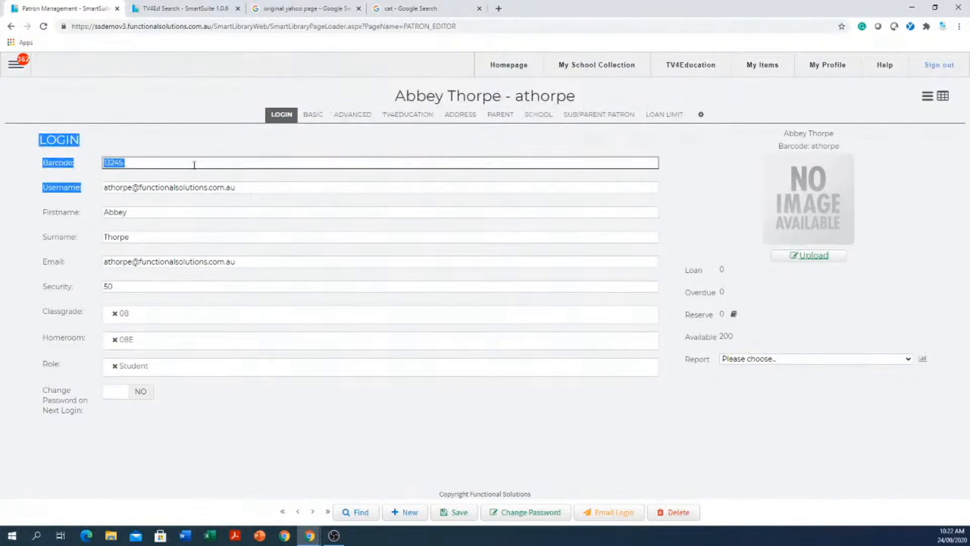
pyautogui.doubleClick(289, 188)
pyautogui.moveTo(288, 188); pyautogui.dragTo(35, 181)
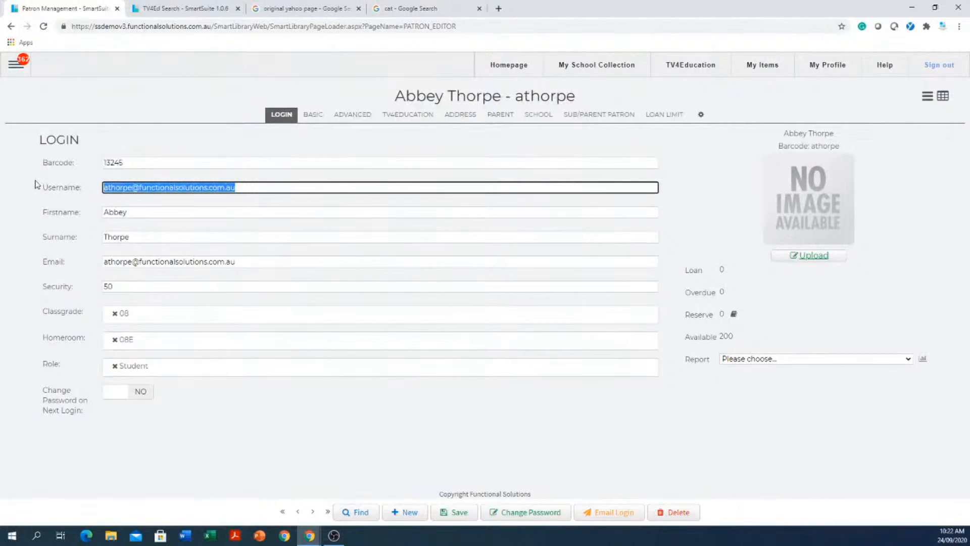
# - Rebuild the username as firstname.surname from the name fields and save the record
pyautogui.press('BackSpace')
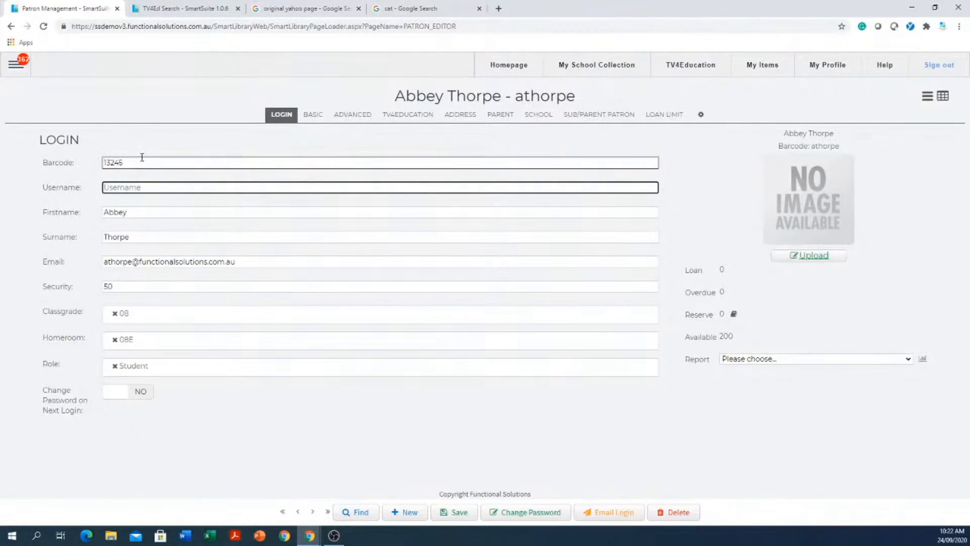
pyautogui.moveTo(131, 214); pyautogui.dragTo(70, 207)
pyautogui.hotkey('ctrl', 'c')
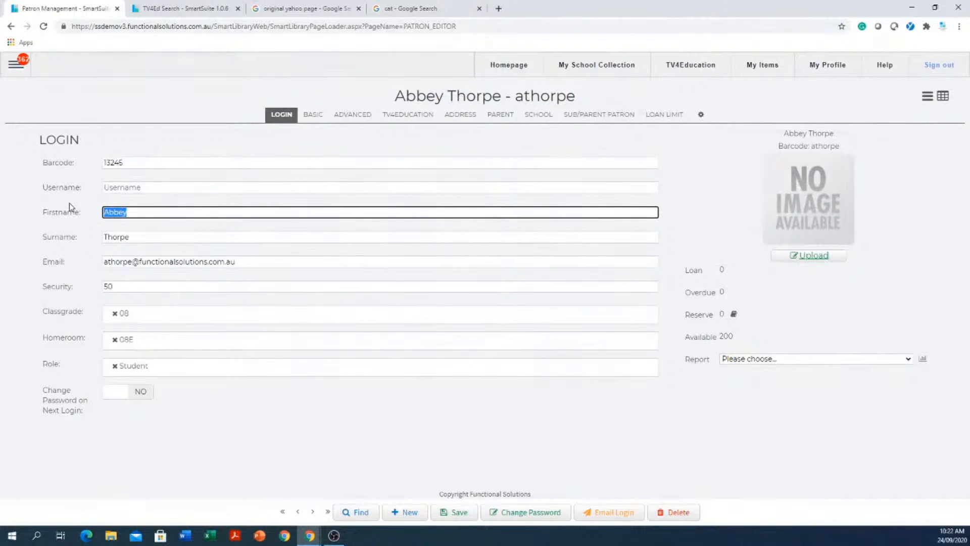
pyautogui.click(150, 188)
pyautogui.hotkey('ctrl', 'v')
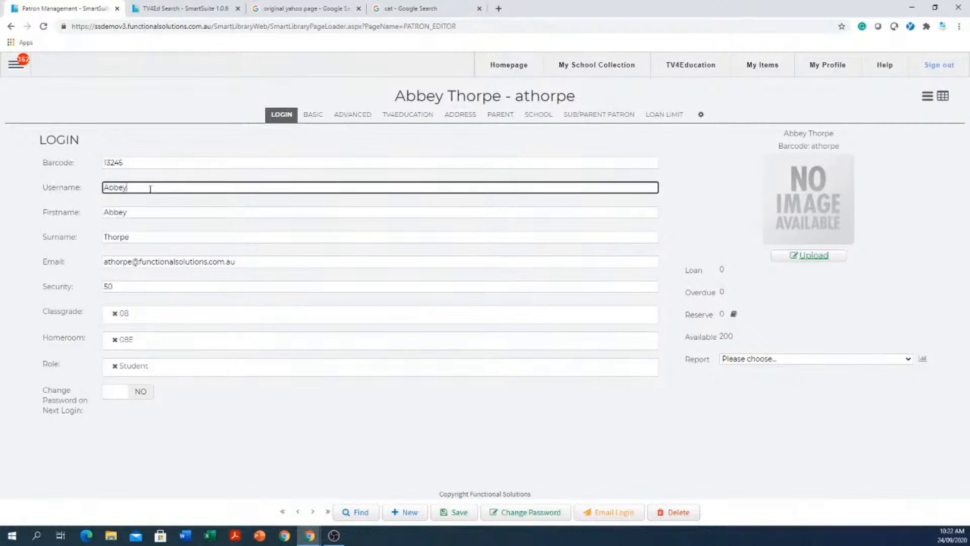
pyautogui.click(152, 236)
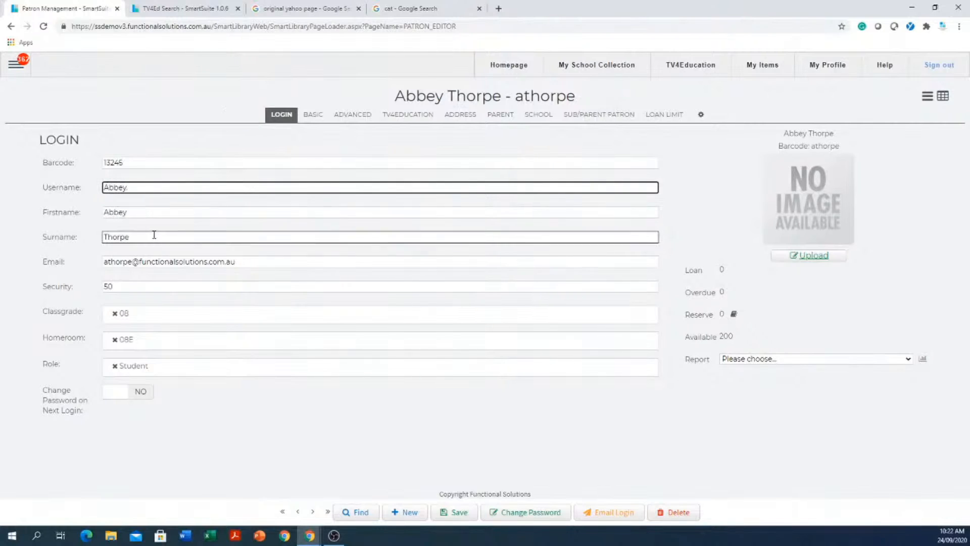
pyautogui.moveTo(152, 237); pyautogui.dragTo(84, 229)
pyautogui.hotkey('ctrl', 'c')
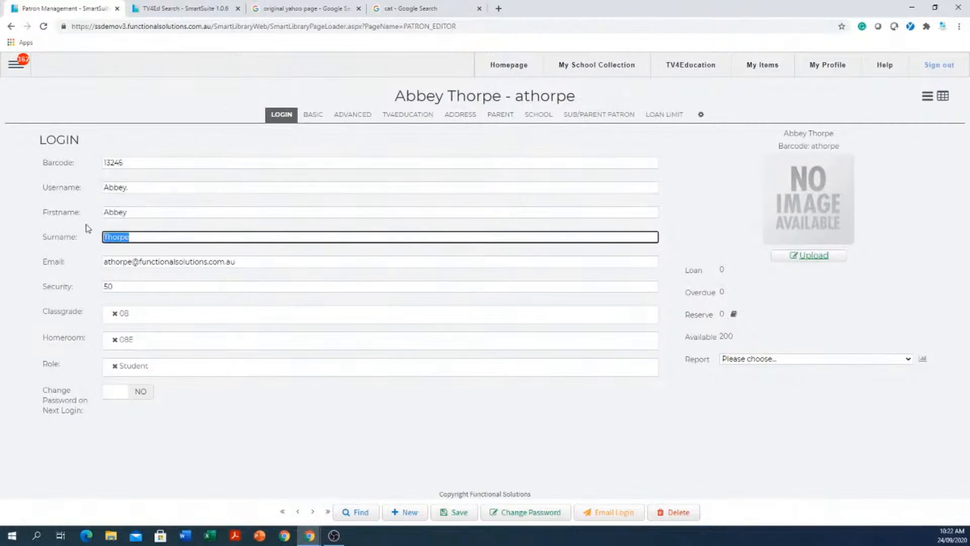
pyautogui.click(177, 187)
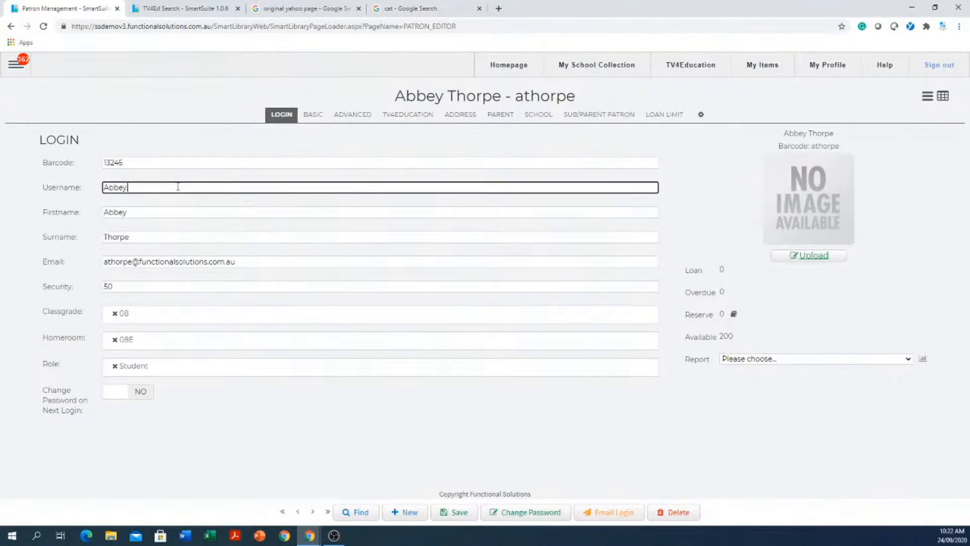
pyautogui.write('.')
pyautogui.hotkey('ctrl', 'v')
pyautogui.click(467, 516)
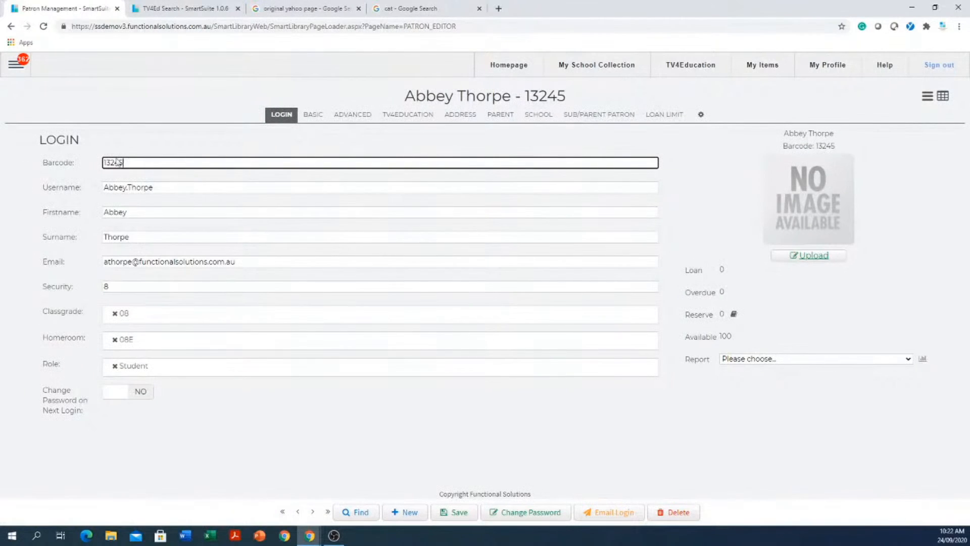
# - Highlight the new barcode, username and e-mail to review the saved record
pyautogui.moveTo(185, 163); pyautogui.dragTo(85, 148)
pyautogui.moveTo(210, 188); pyautogui.dragTo(46, 196)
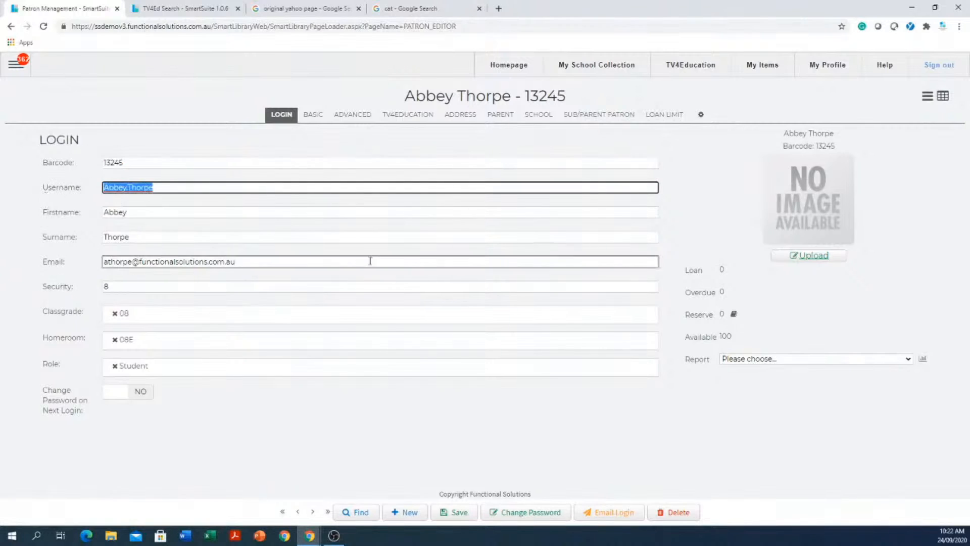
pyautogui.moveTo(351, 265); pyautogui.dragTo(99, 252)
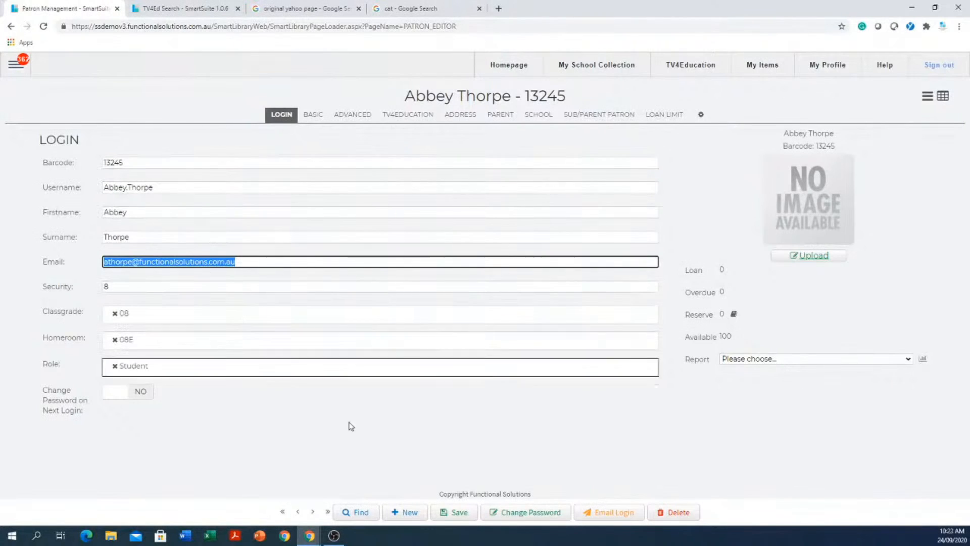
# - Set a new password for the patron, entered and confirmed in the Change Password dialog
pyautogui.click(520, 513)
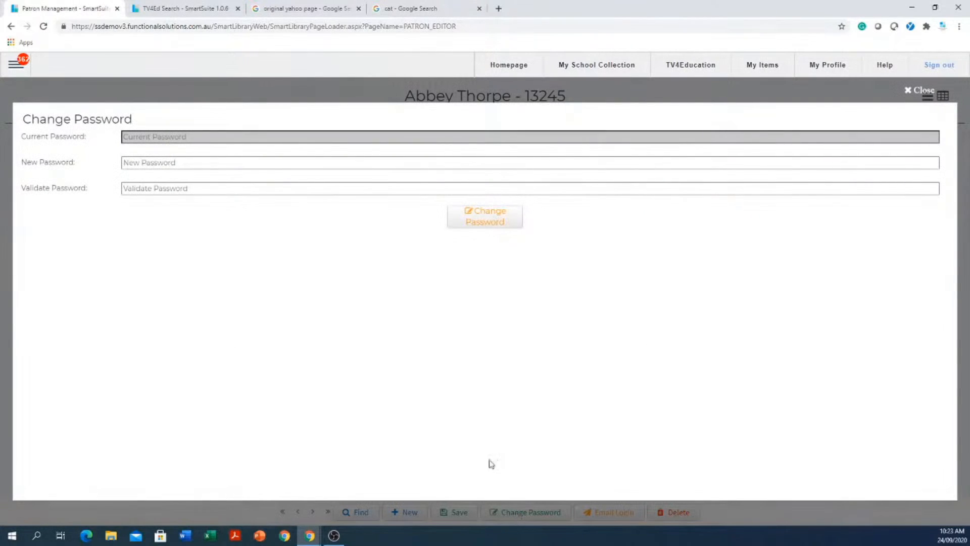
pyautogui.click(285, 161)
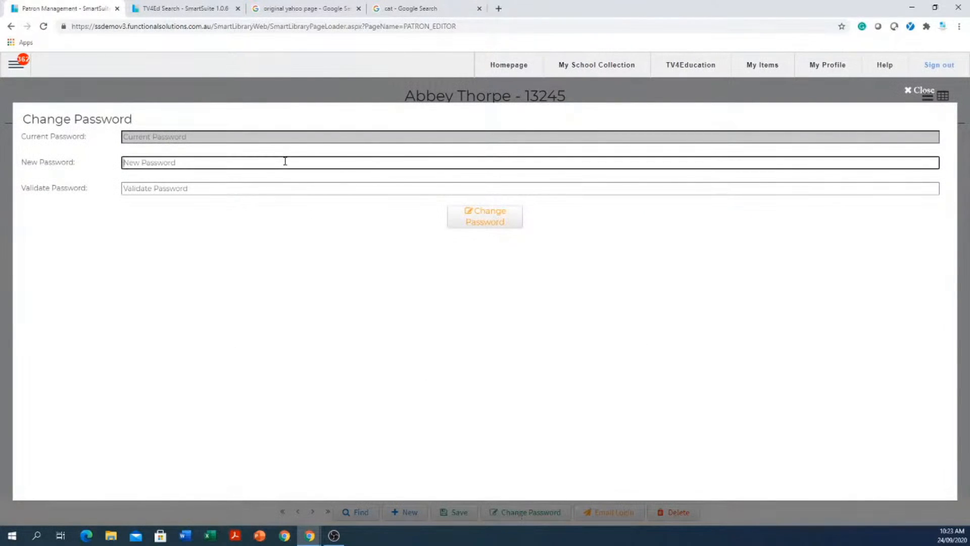
pyautogui.write('•')
pyautogui.press('Tab')
pyautogui.write('•')
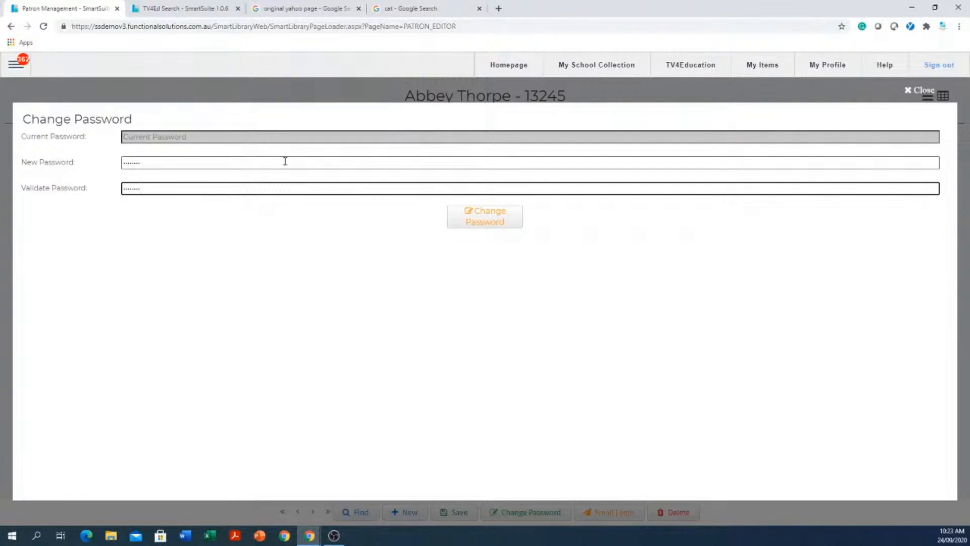
pyautogui.click(491, 216)
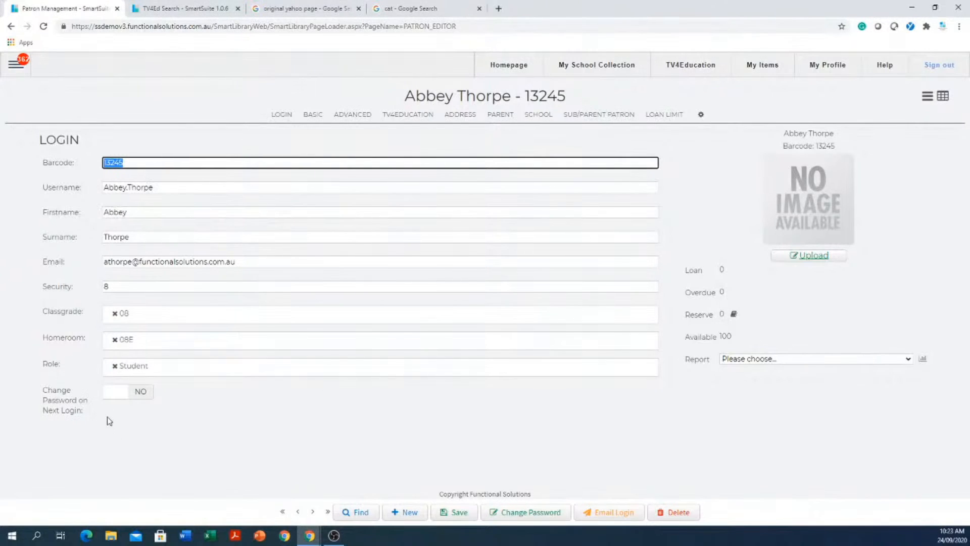
# - Require a password change at next login, save, and set another confirmed new password
pyautogui.click(140, 392)
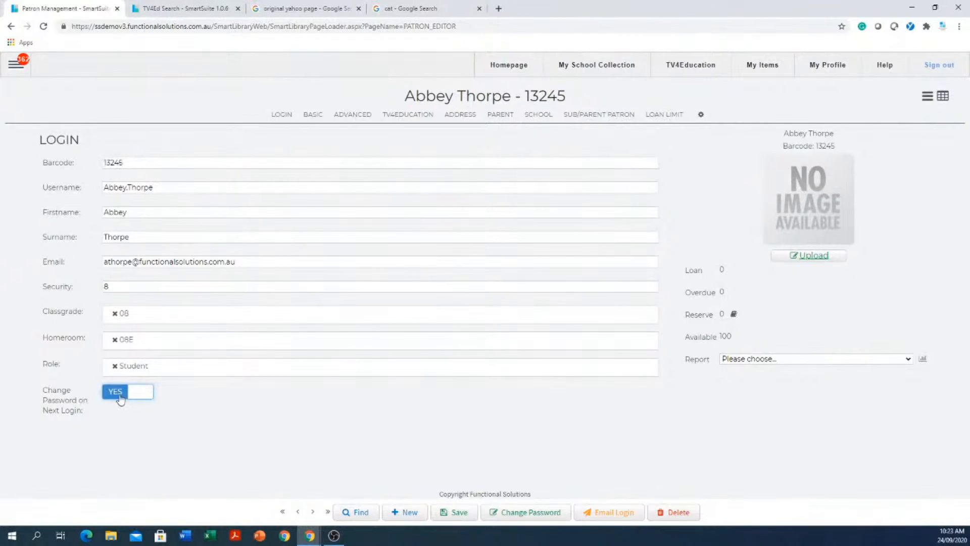
pyautogui.click(460, 513)
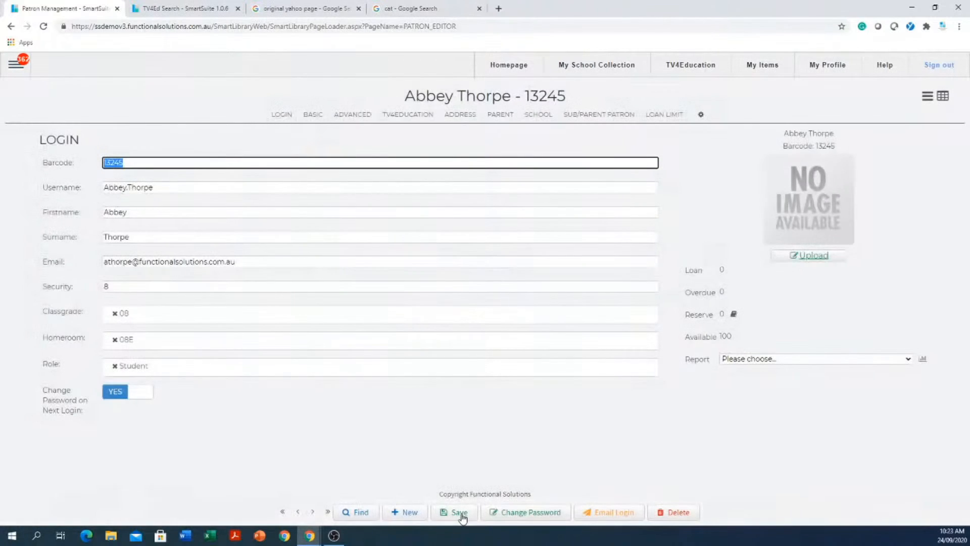
pyautogui.click(539, 515)
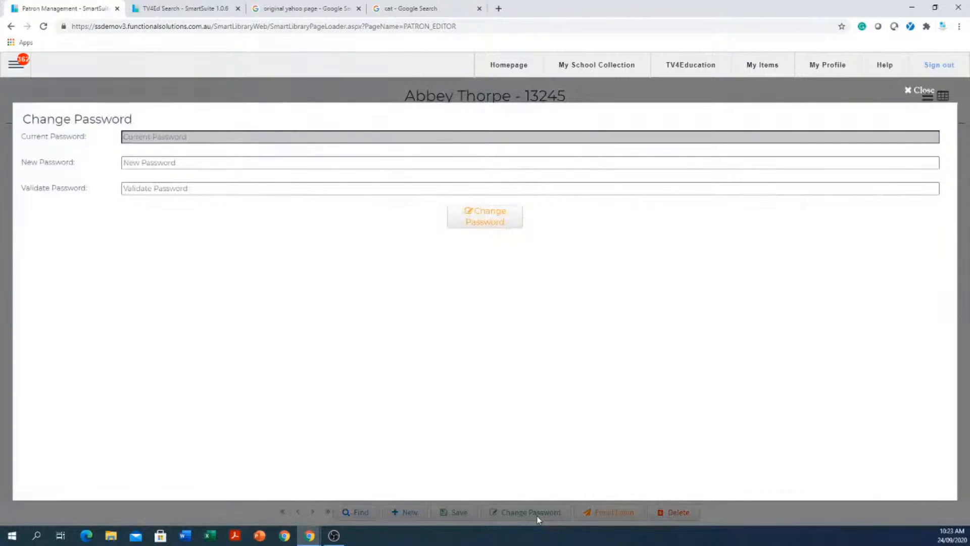
pyautogui.click(251, 166)
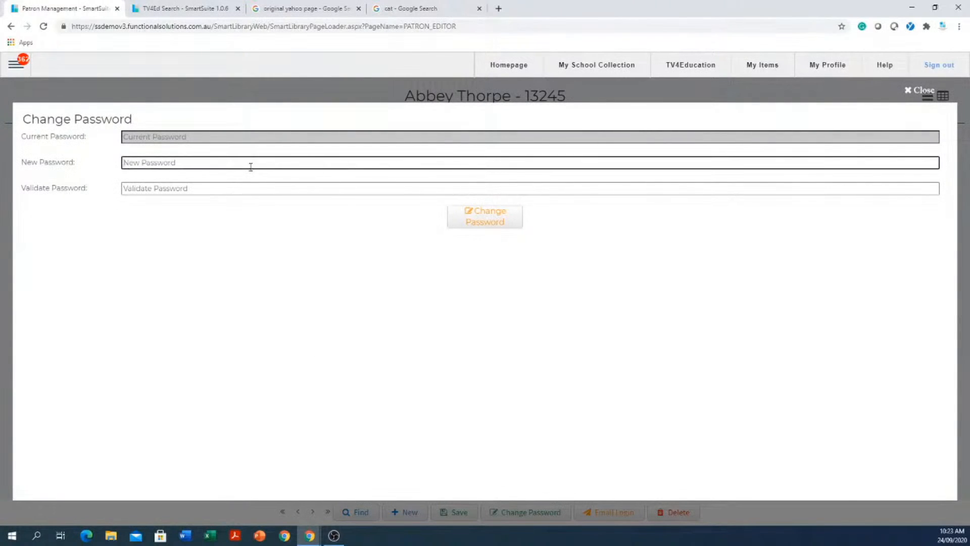
pyautogui.write('•••••••••')
pyautogui.click(250, 183)
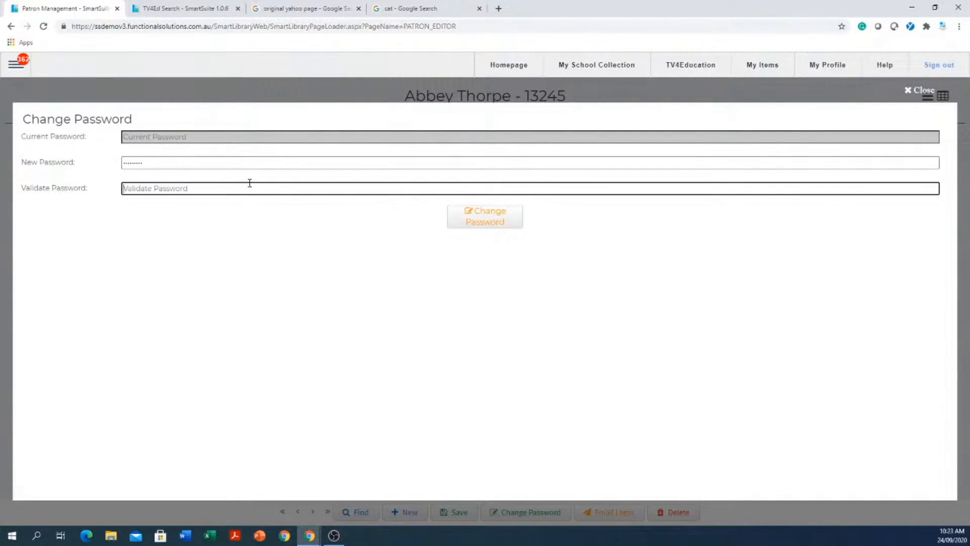
pyautogui.write('•')
pyautogui.click(488, 217)
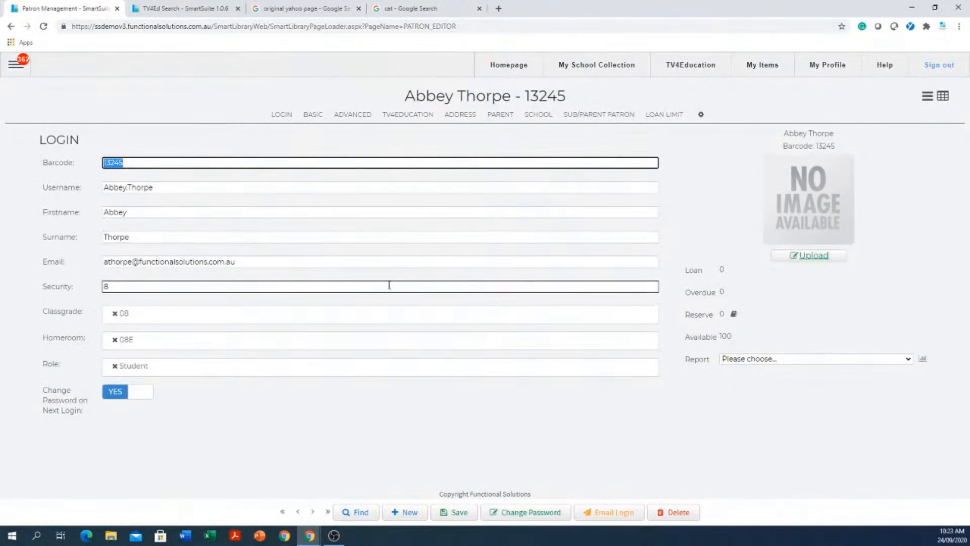
# - Replace the patron's Student role with Teacher and save the record
pyautogui.click(114, 366)
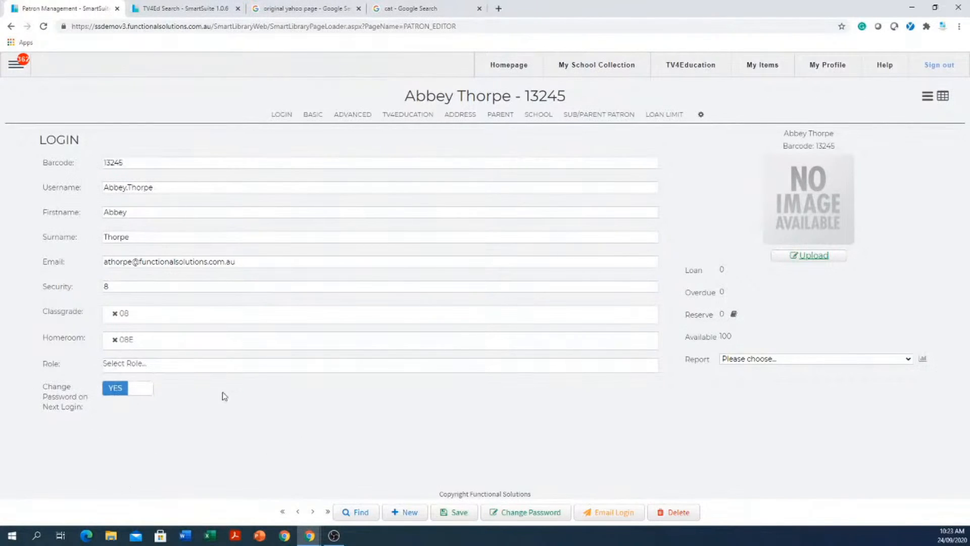
pyautogui.click(232, 369)
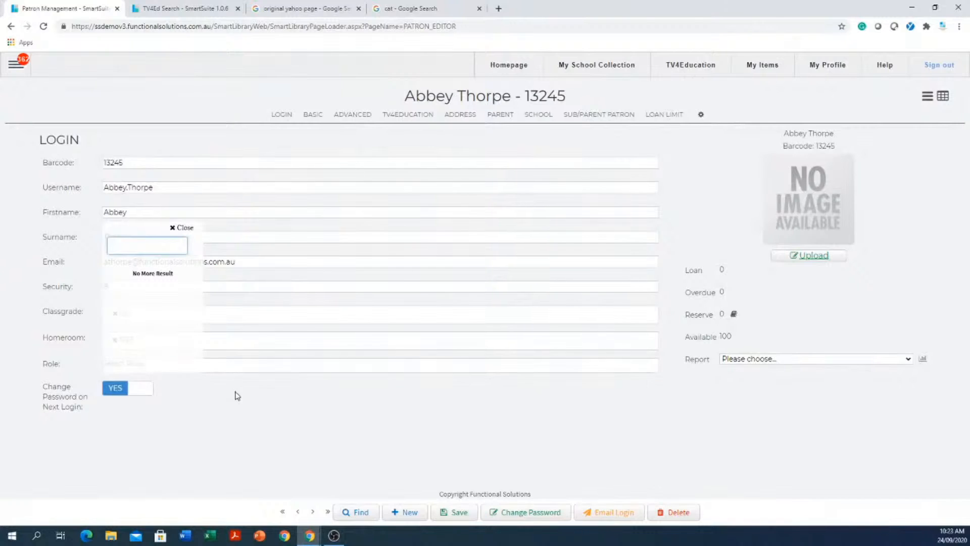
pyautogui.click(237, 396)
pyautogui.click(255, 369)
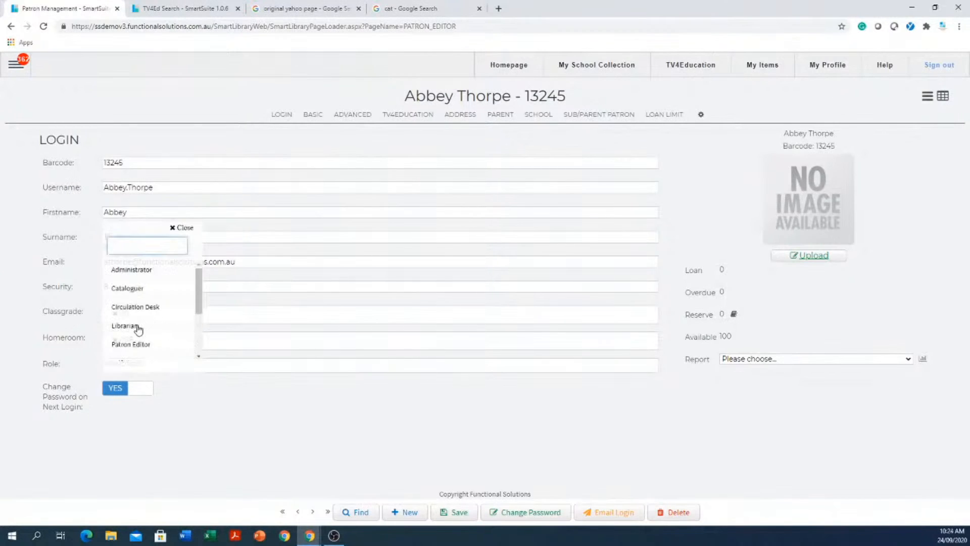
pyautogui.scroll(-1, 146, 320)
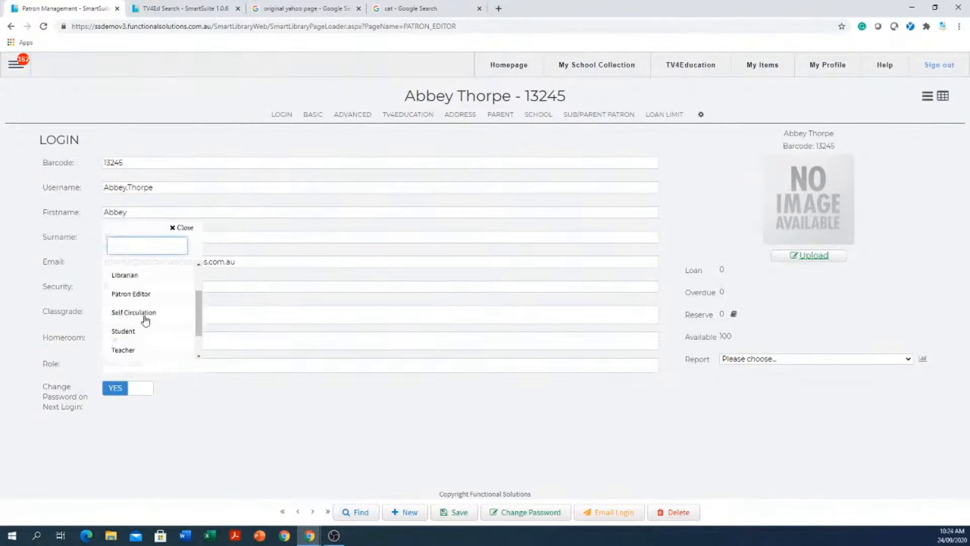
pyautogui.click(124, 351)
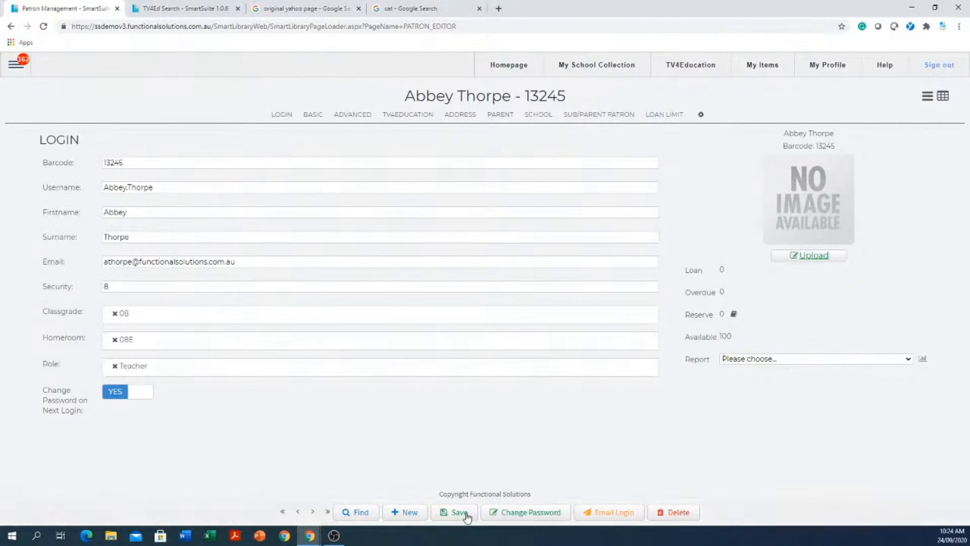
pyautogui.click(463, 512)
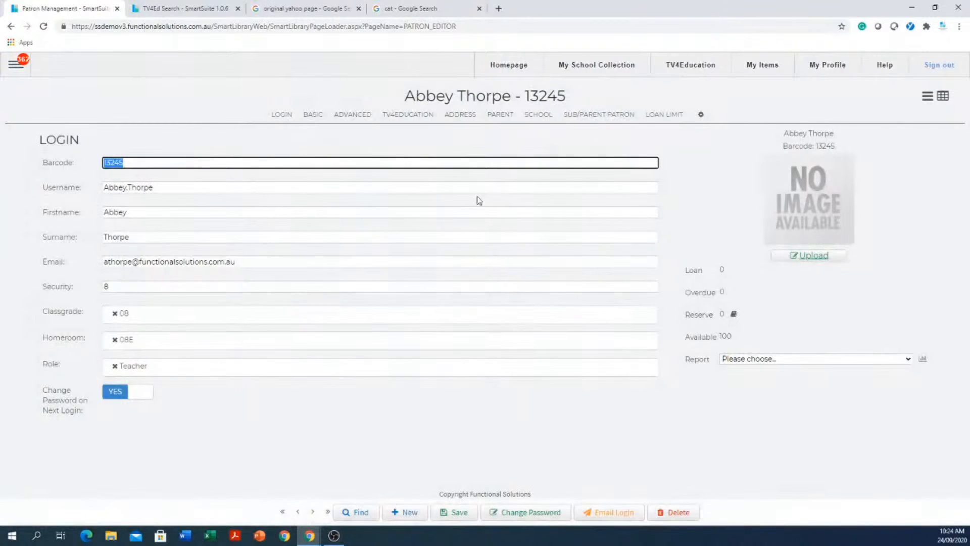
pyautogui.click(15, 65)
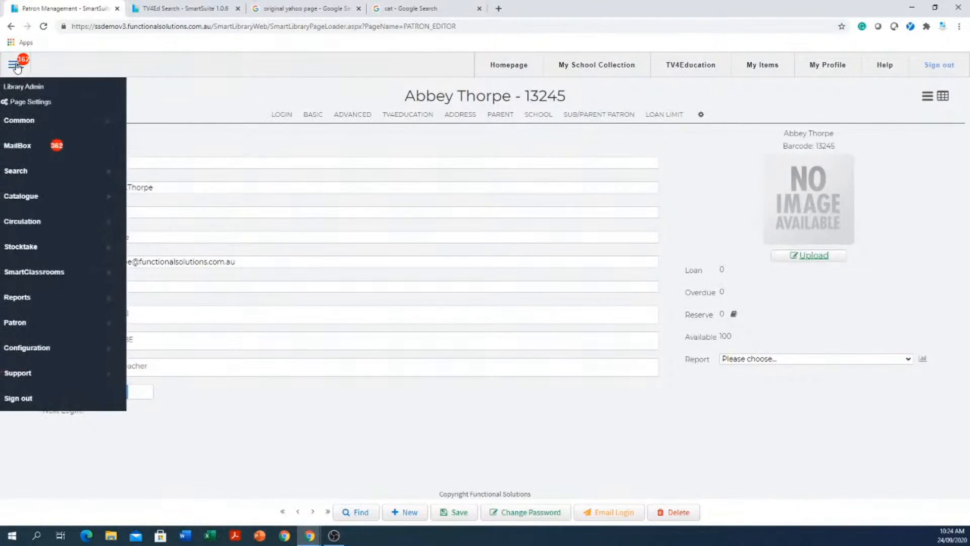
pyautogui.click(16, 65)
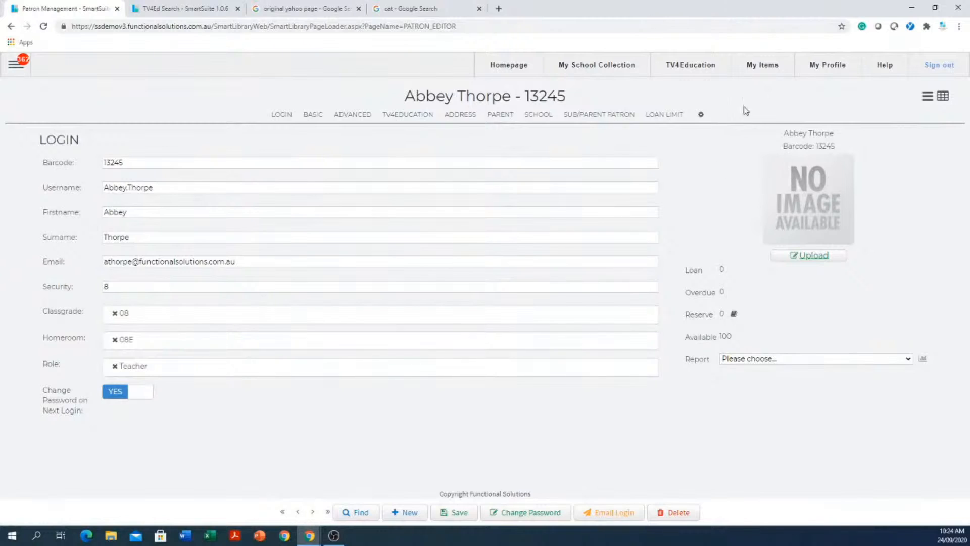
# - Switch the patron's role to Librarian
pyautogui.click(115, 372)
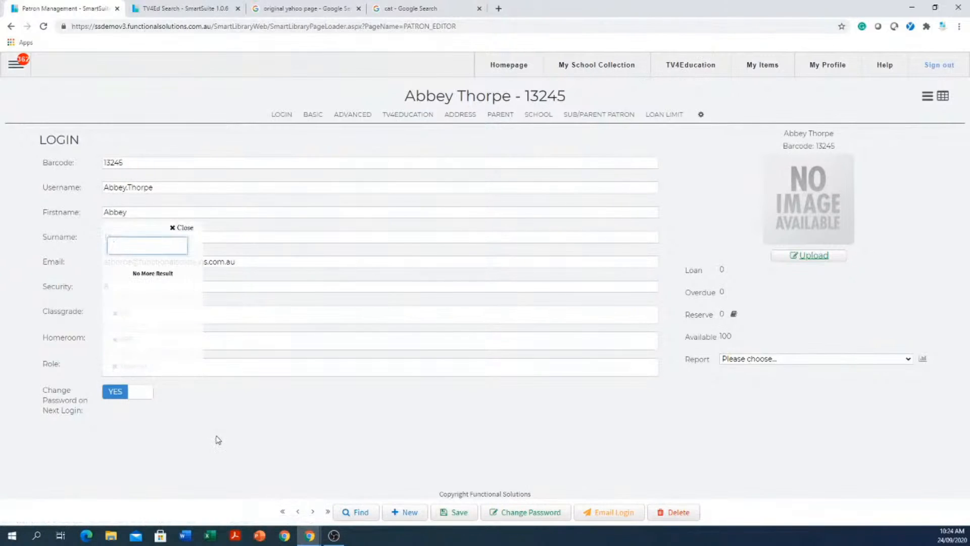
pyautogui.click(263, 371)
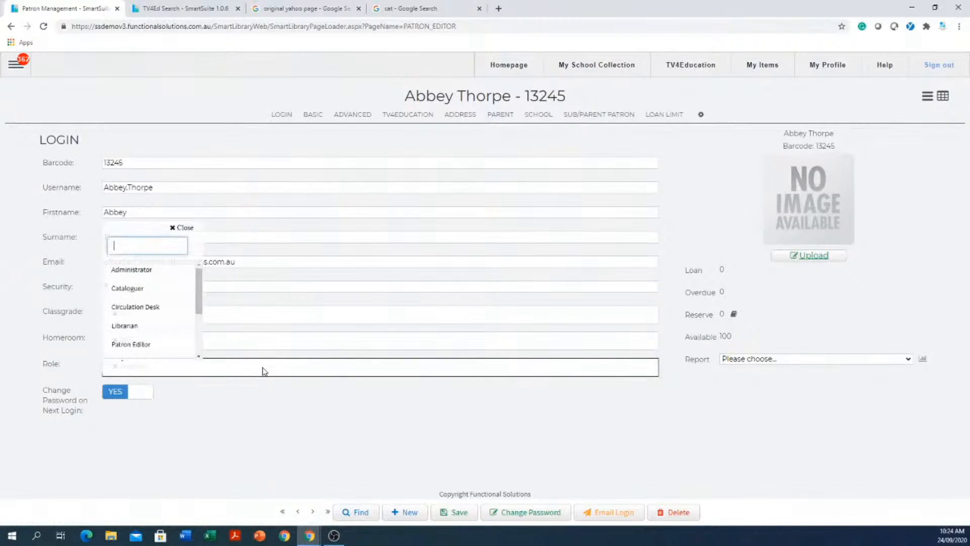
pyautogui.click(133, 328)
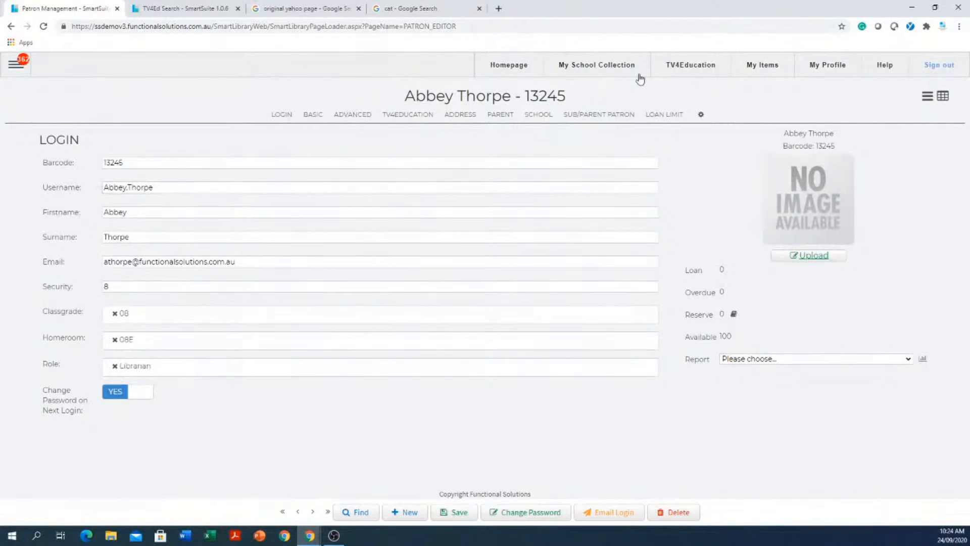
pyautogui.click(16, 64)
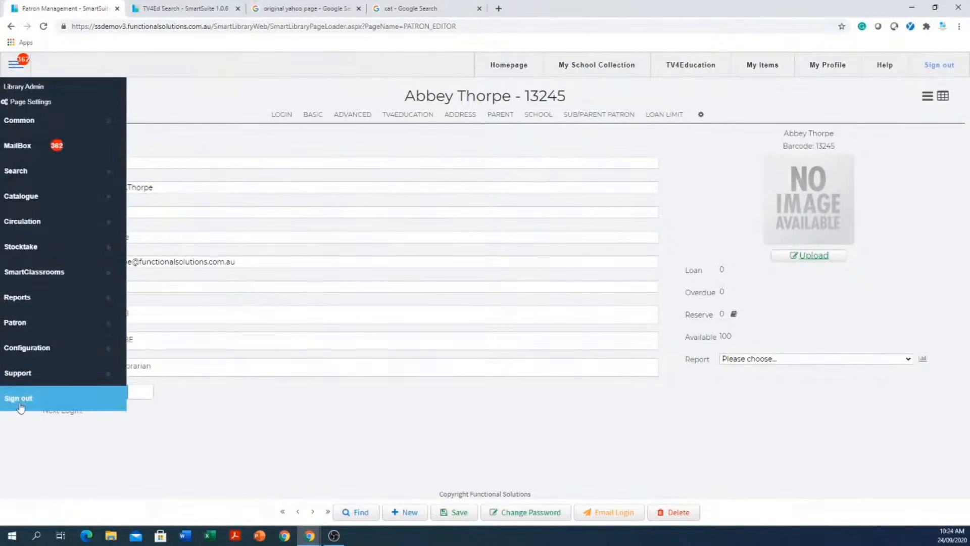
pyautogui.click(350, 438)
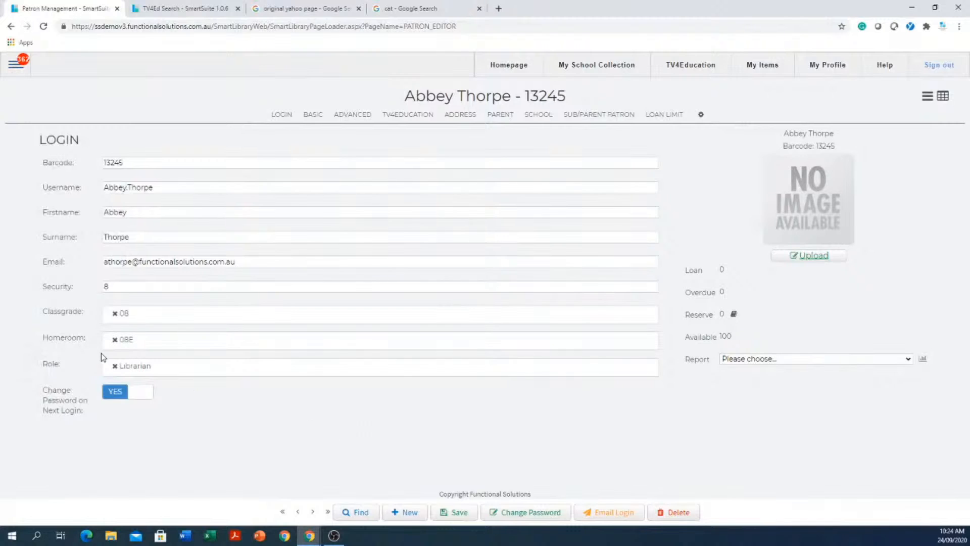
# - Add Circulation Desk, remove Librarian so it is the only role, and save
pyautogui.click(192, 370)
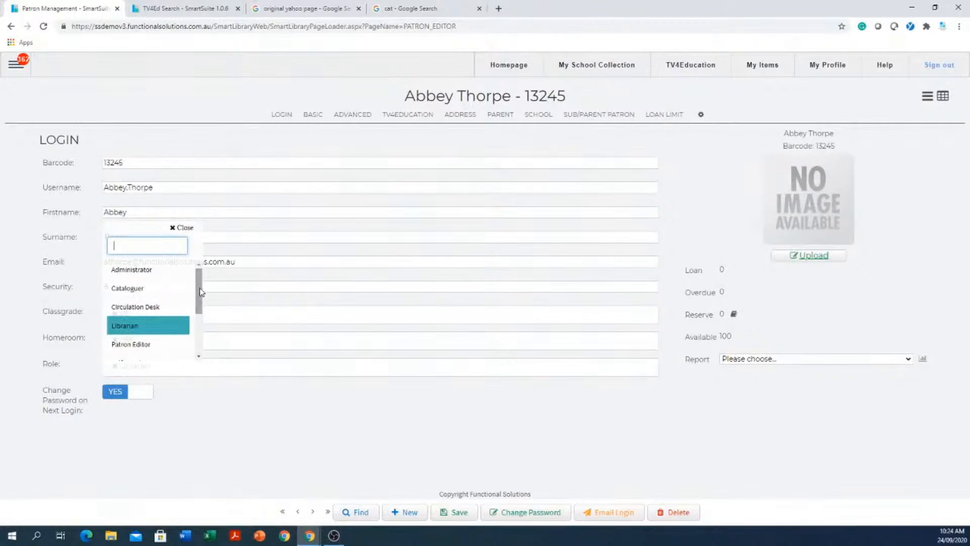
pyautogui.moveTo(201, 292)
pyautogui.mouseDown()
pyautogui.moveTo(201, 306)
pyautogui.moveTo(201, 294)
pyautogui.mouseUp()
pyautogui.click(139, 302)
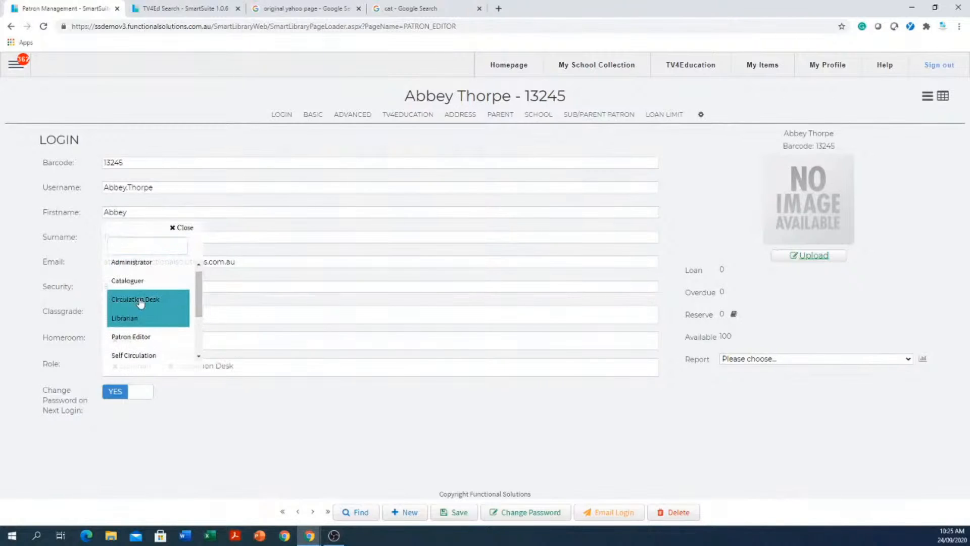
pyautogui.click(305, 448)
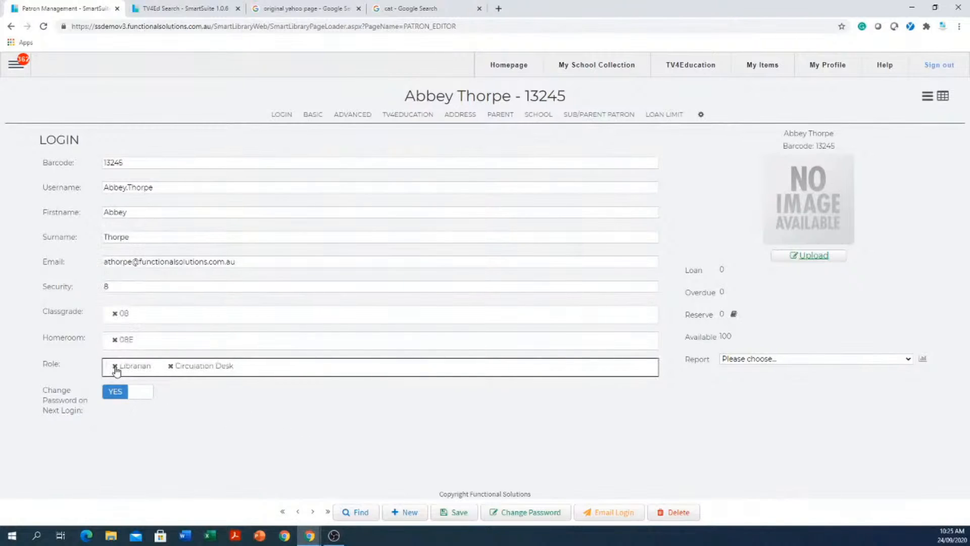
pyautogui.click(114, 364)
pyautogui.moveTo(319, 536)
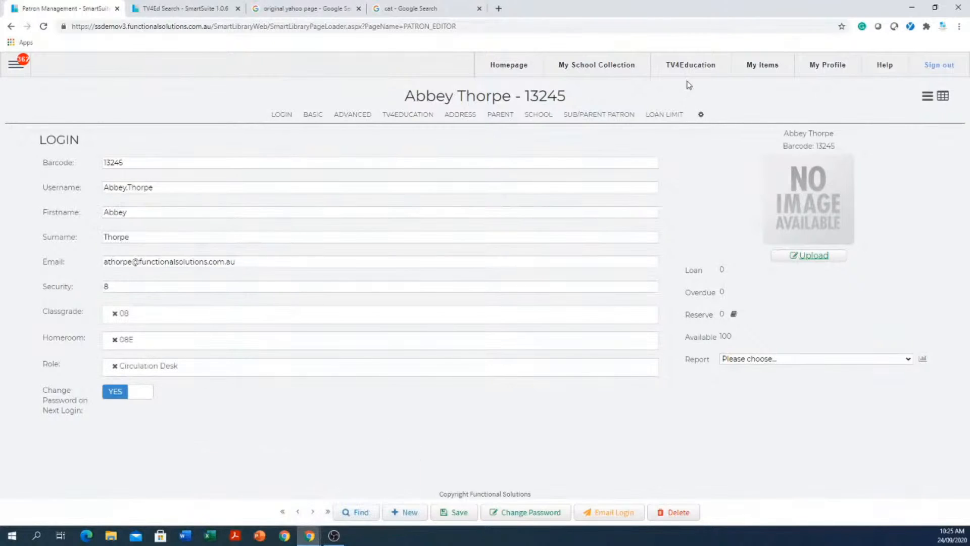
pyautogui.click(15, 64)
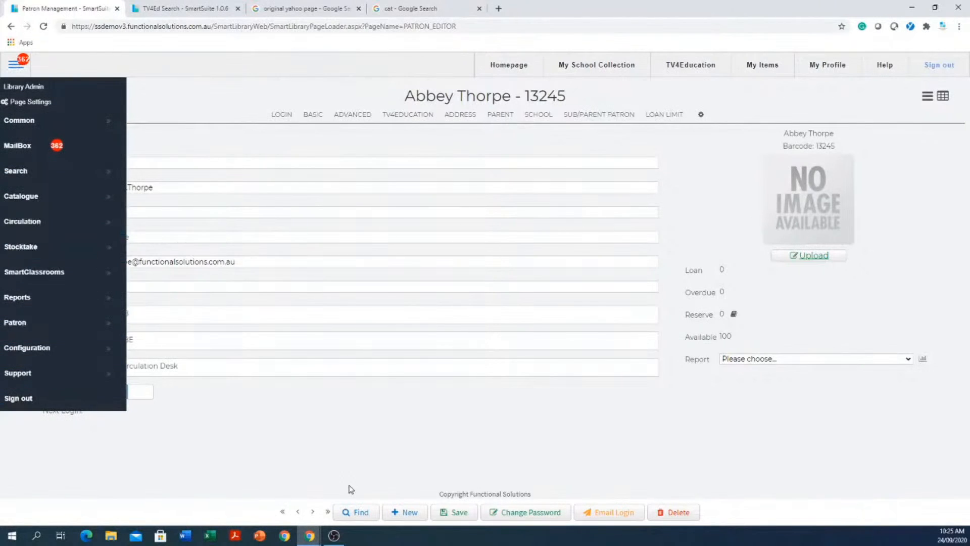
pyautogui.click(361, 444)
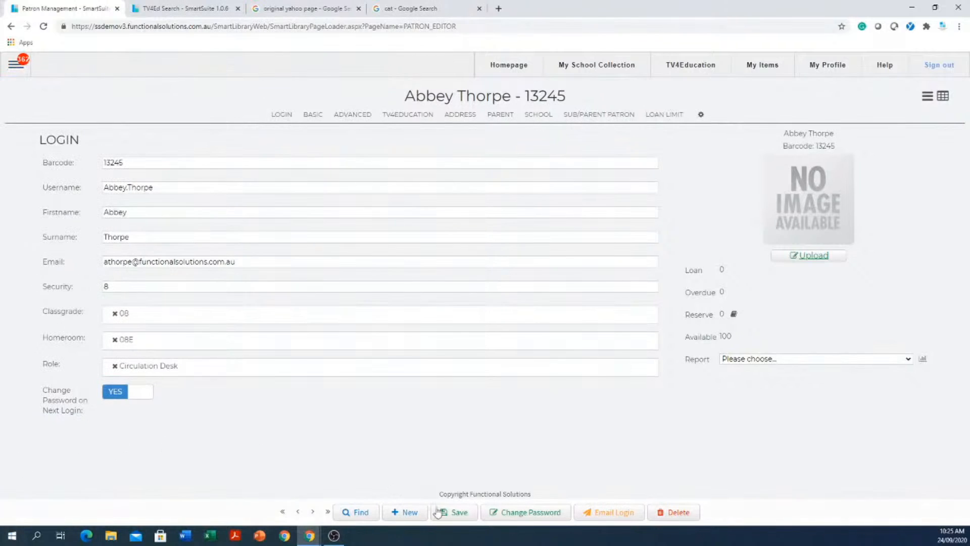
pyautogui.click(462, 513)
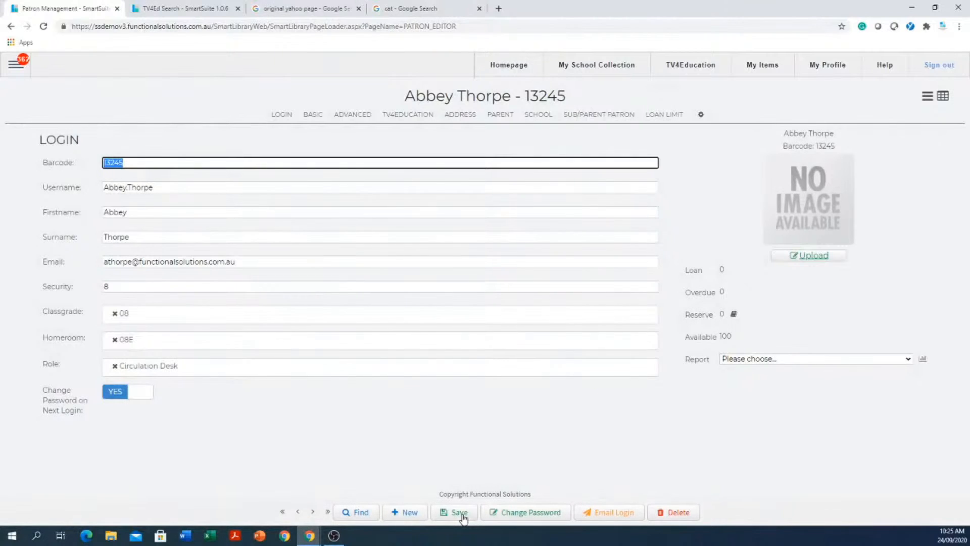
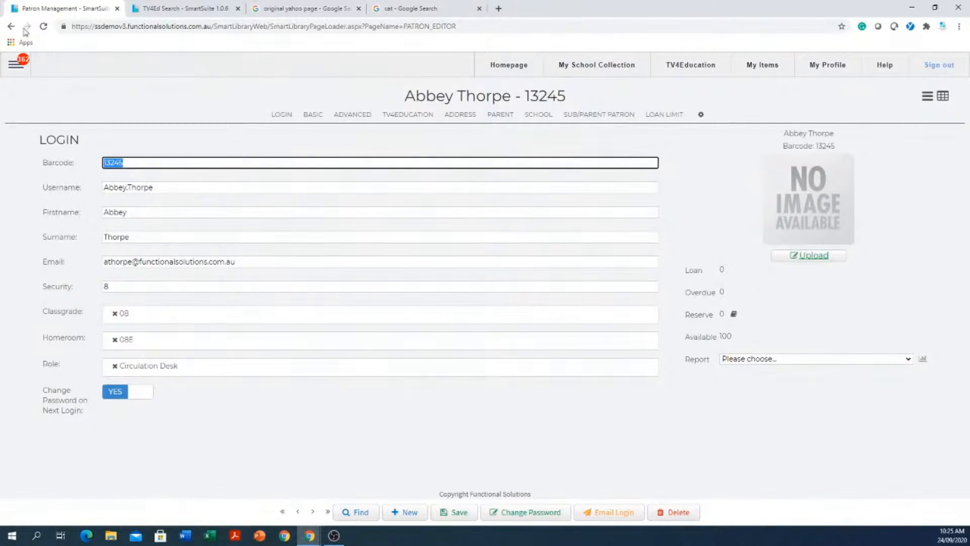
# - Open the catalogue editor through the main menu's Catalogue submenu
pyautogui.click(15, 65)
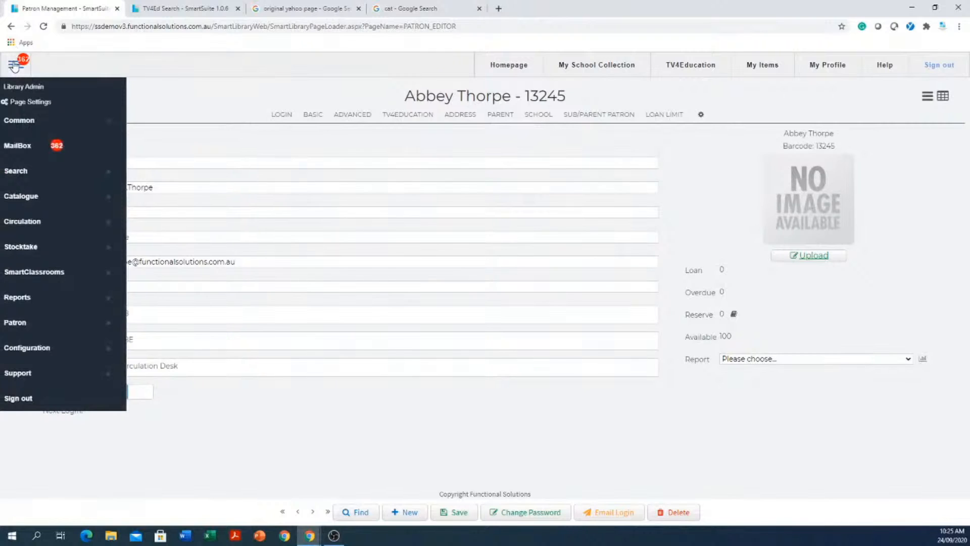
pyautogui.click(48, 204)
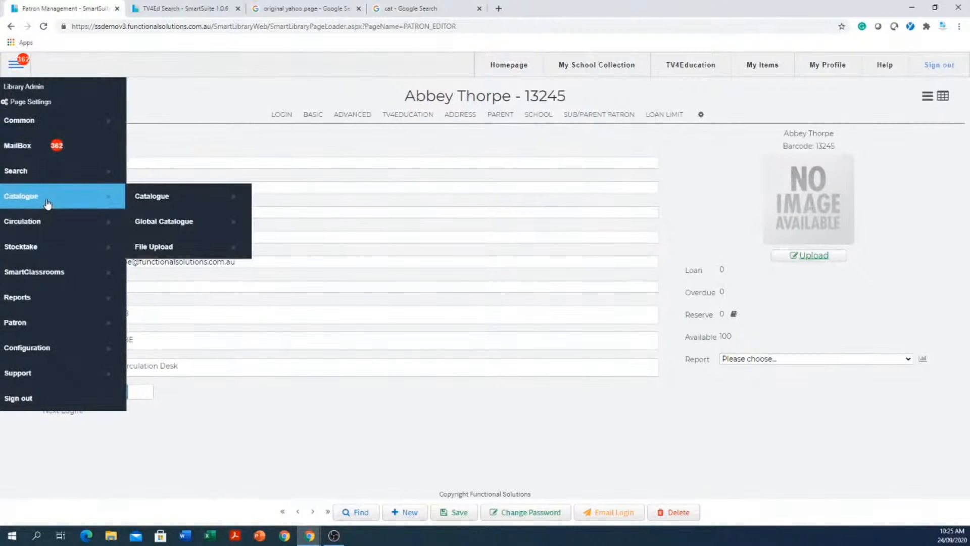
pyautogui.click(151, 196)
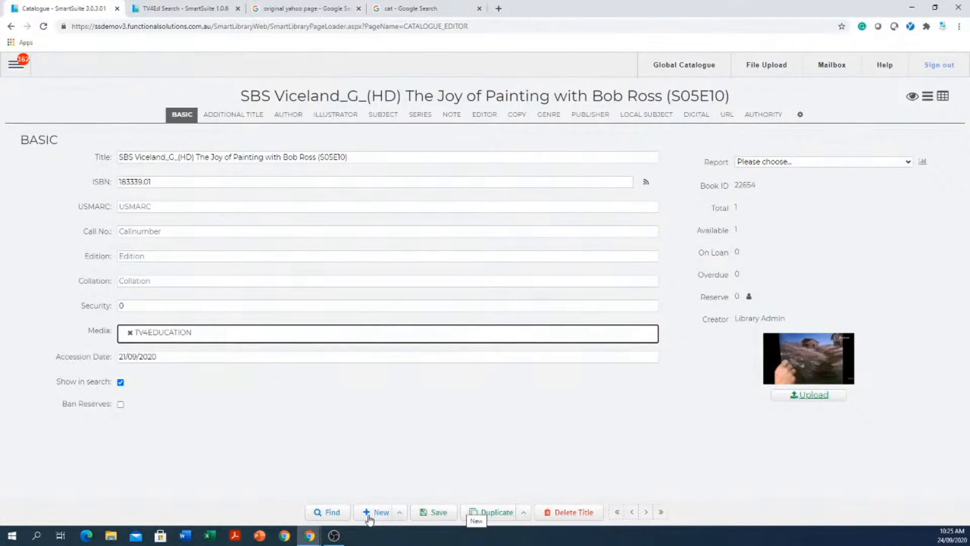
pyautogui.click(328, 513)
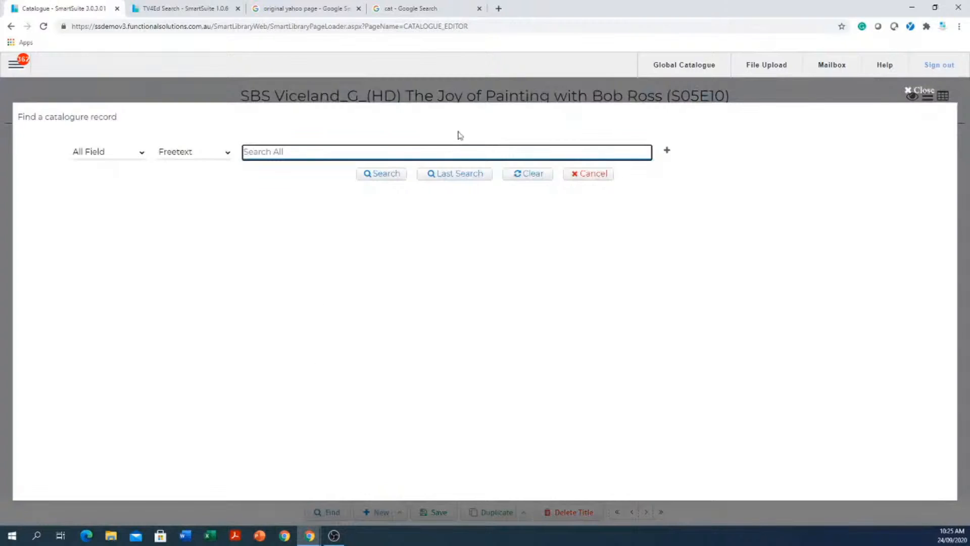
pyautogui.write('cat')
pyautogui.press('Return')
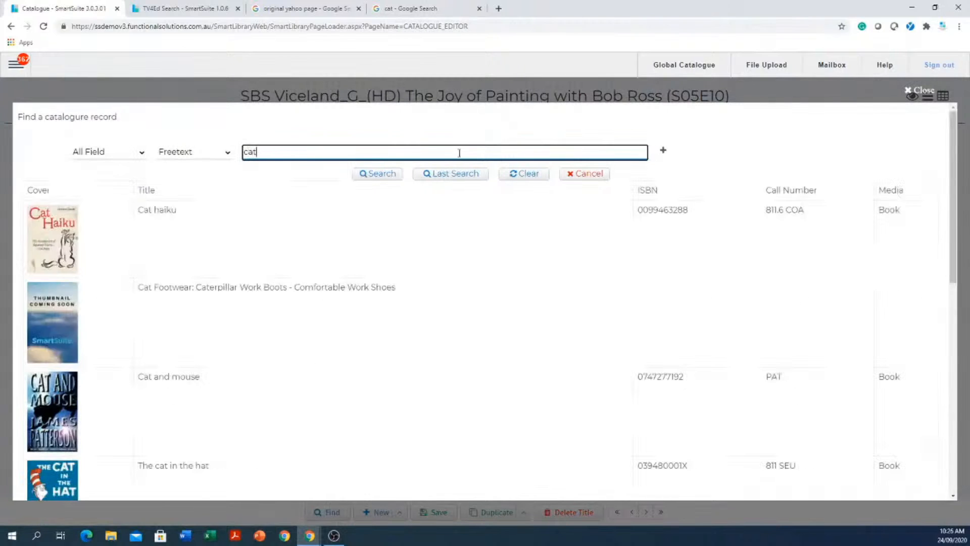
pyautogui.scroll(-3, 289, 329)
pyautogui.scroll(-2, 289, 328)
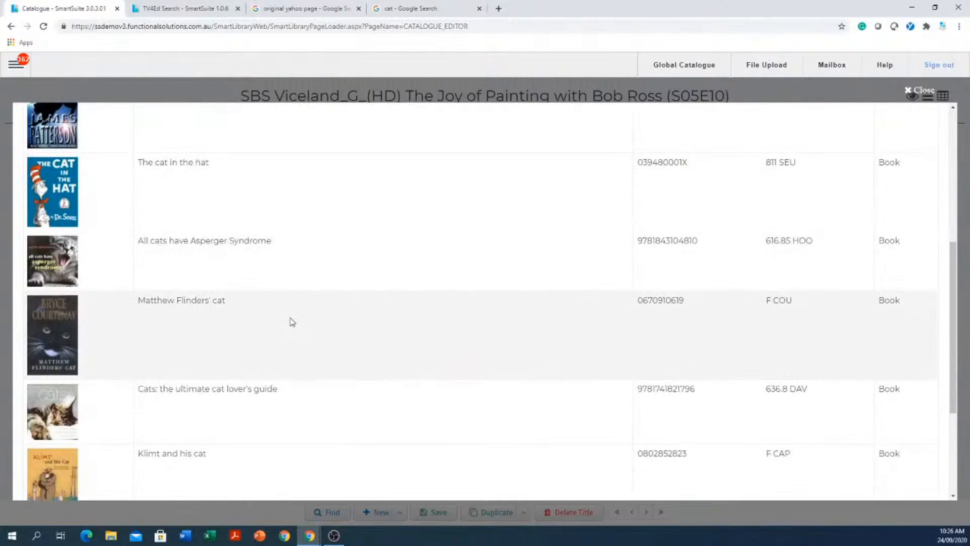
pyautogui.click(227, 342)
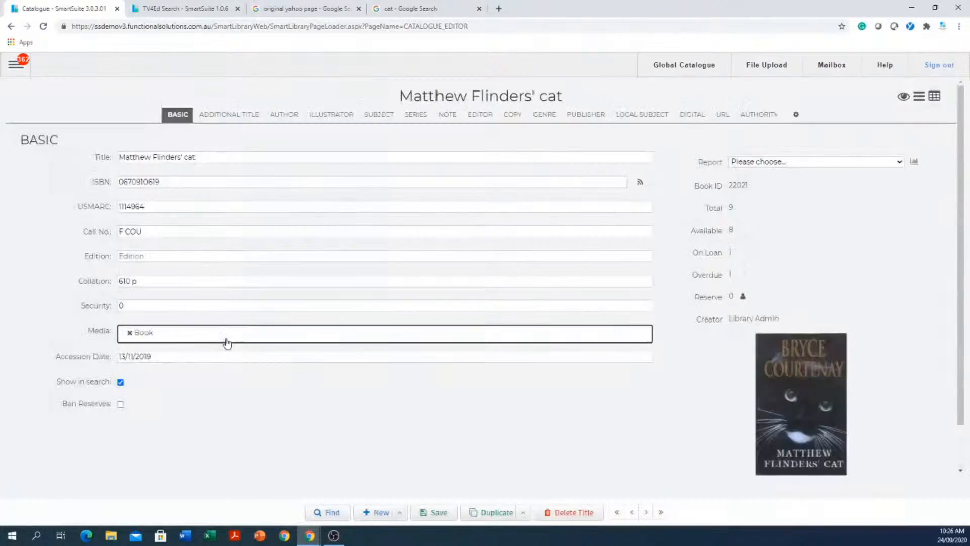
pyautogui.doubleClick(209, 182)
pyautogui.hotkey('ctrl', 'c')
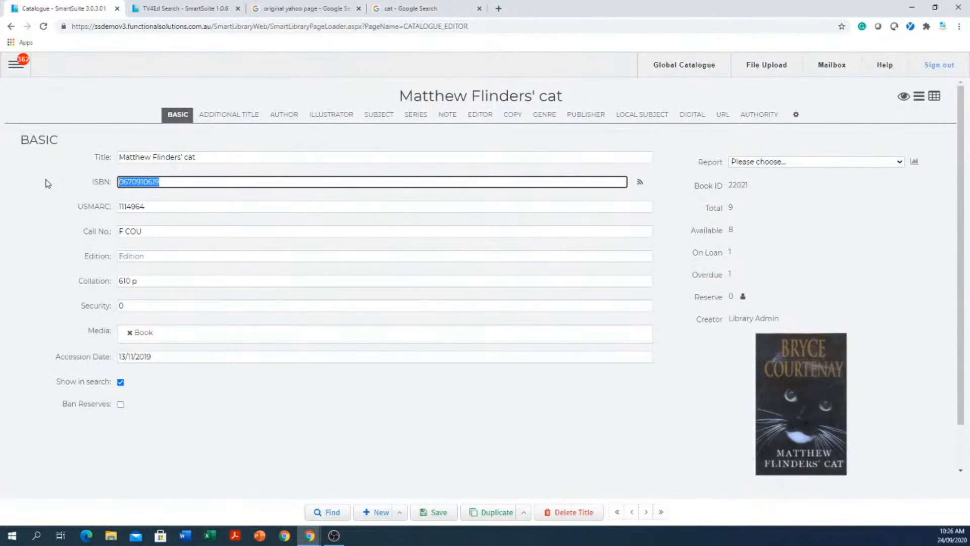
# - Review the author, illustrator, subject, series, editor and publisher sections, then return to Basic
pyautogui.click(282, 117)
pyautogui.click(335, 114)
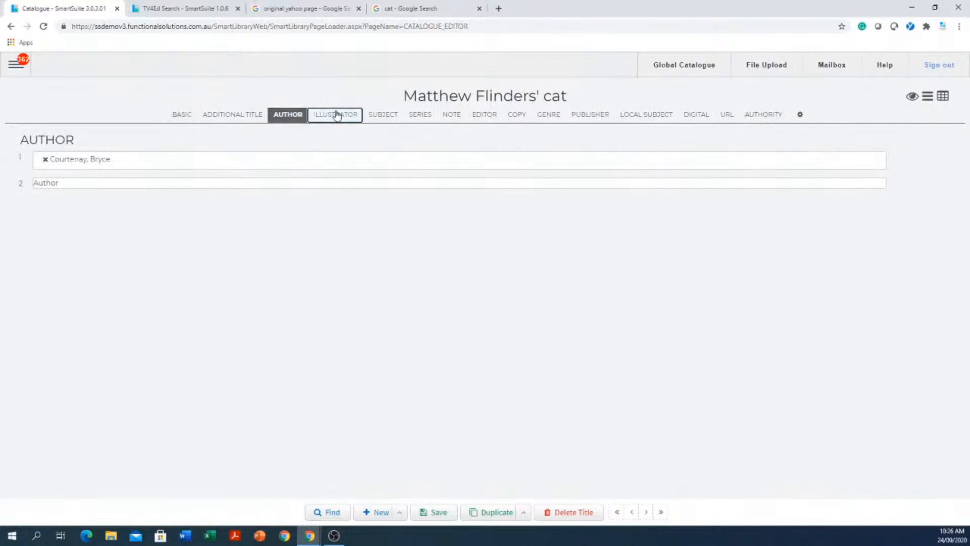
pyautogui.click(379, 116)
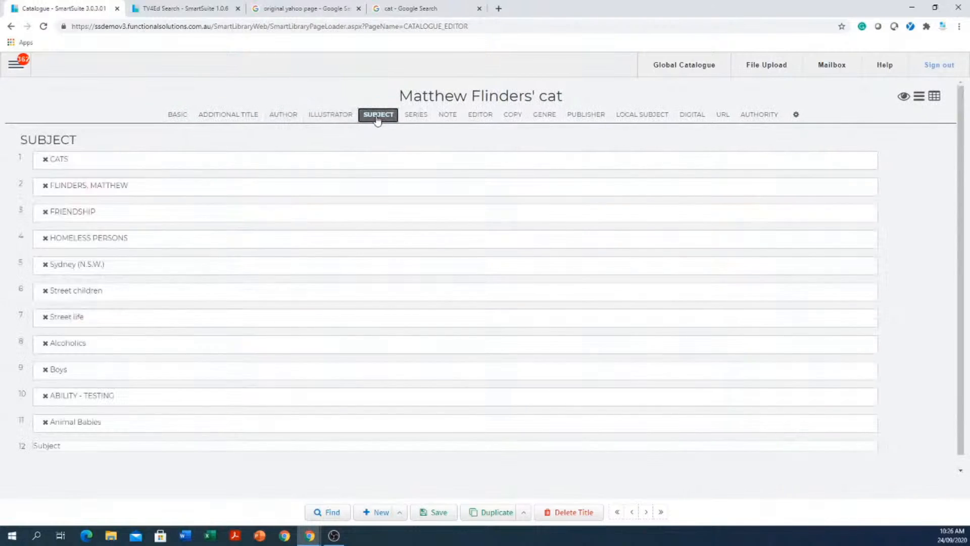
pyautogui.click(415, 117)
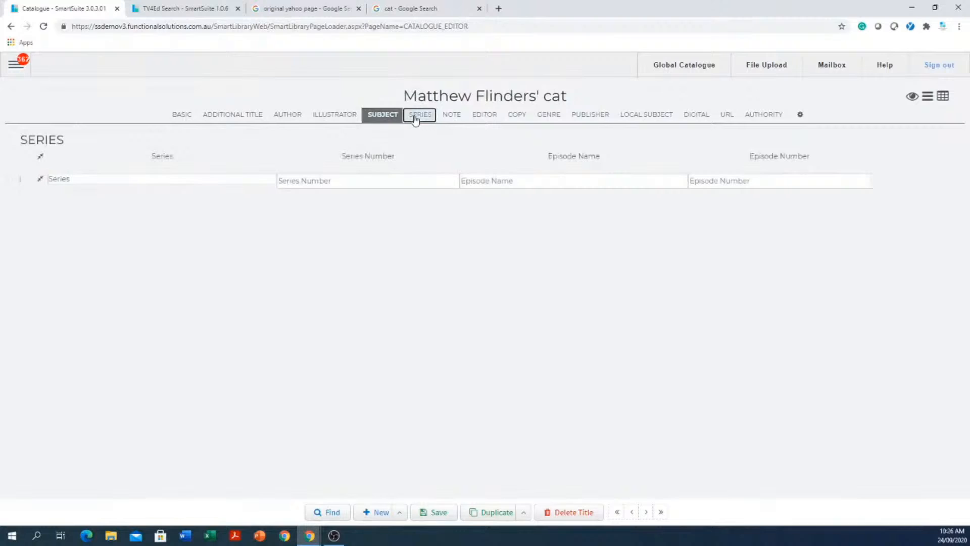
pyautogui.click(488, 121)
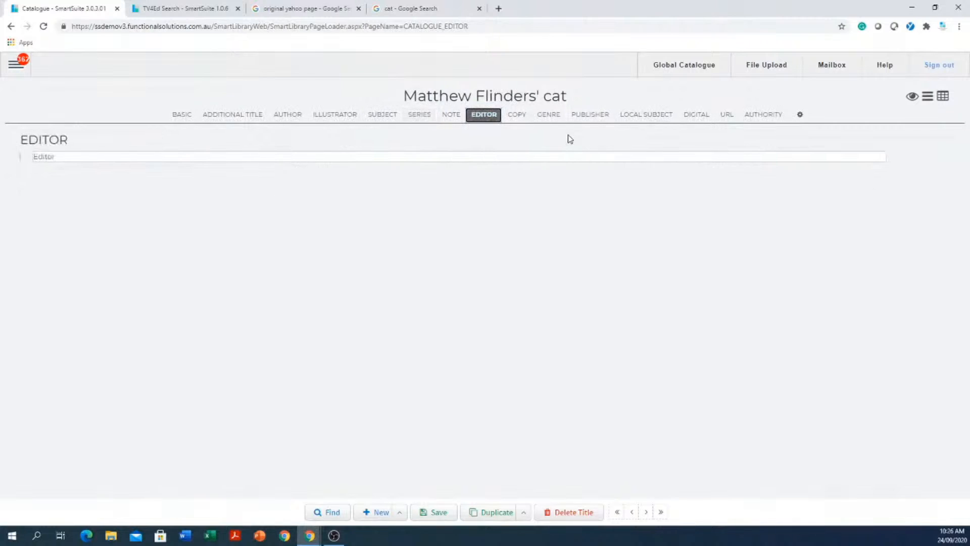
pyautogui.click(603, 115)
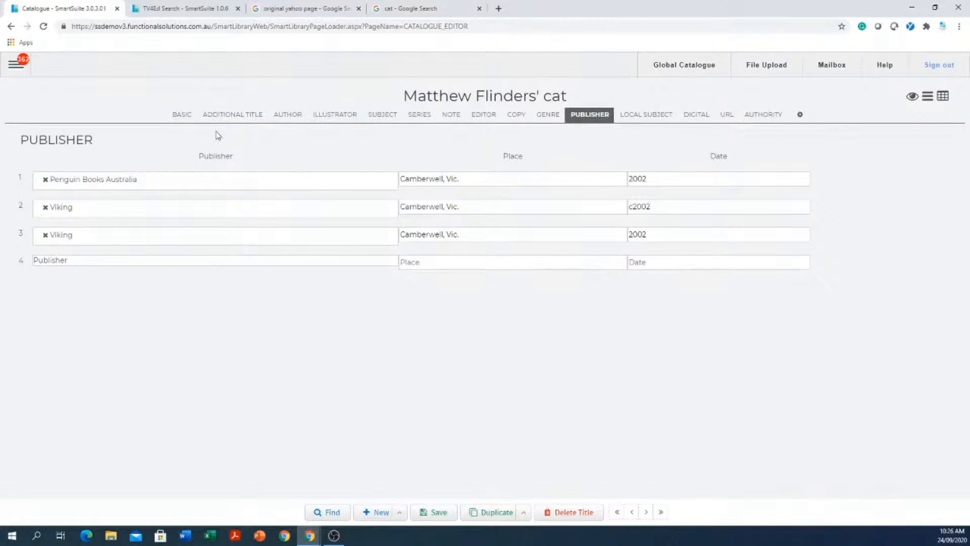
pyautogui.click(187, 115)
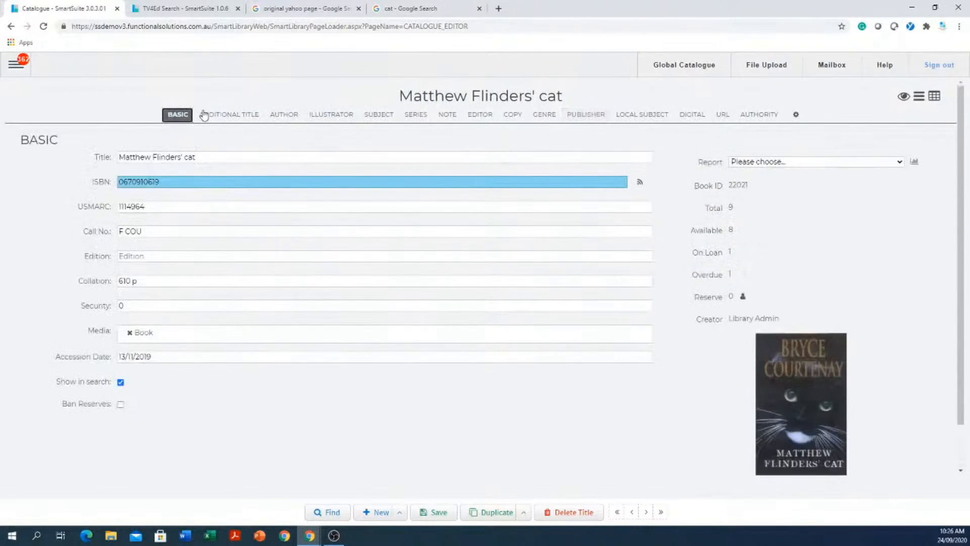
pyautogui.click(796, 115)
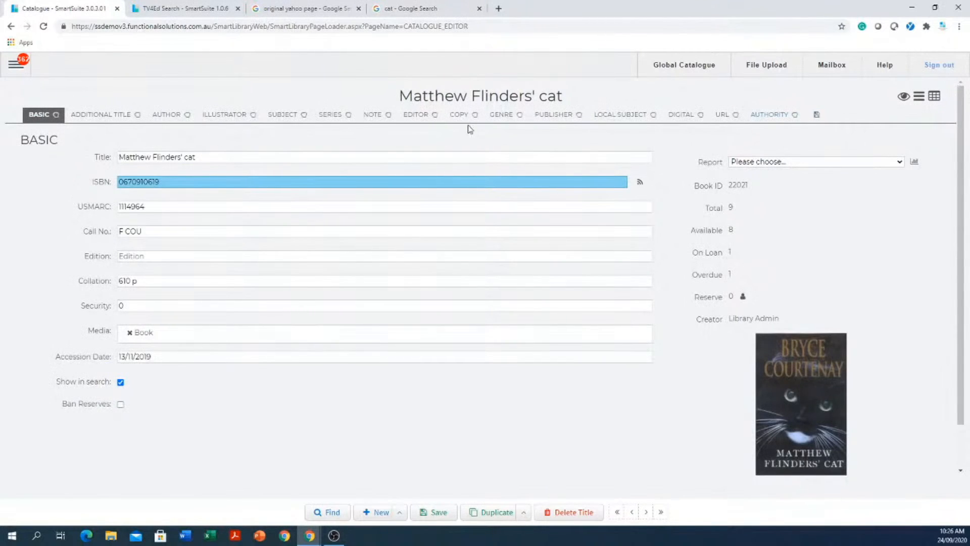
pyautogui.click(815, 116)
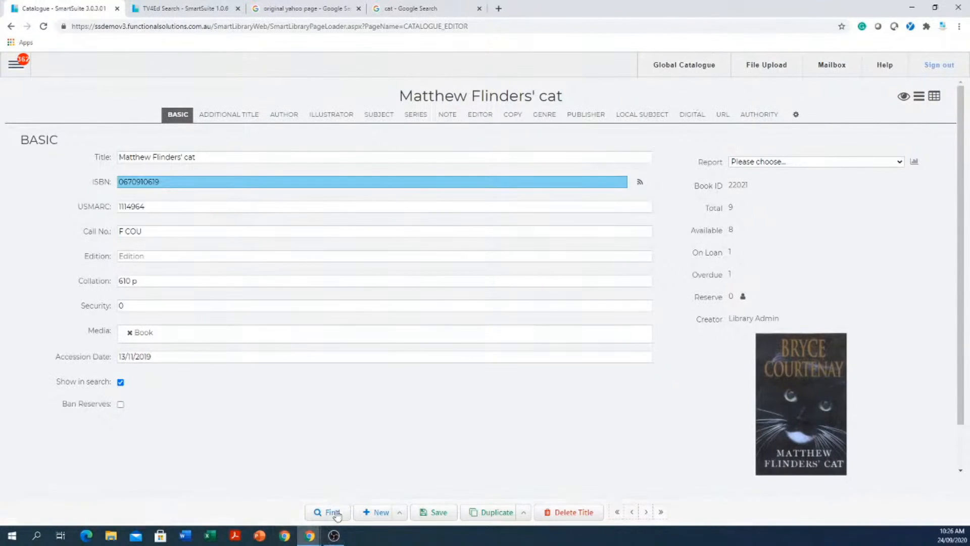
pyautogui.click(380, 513)
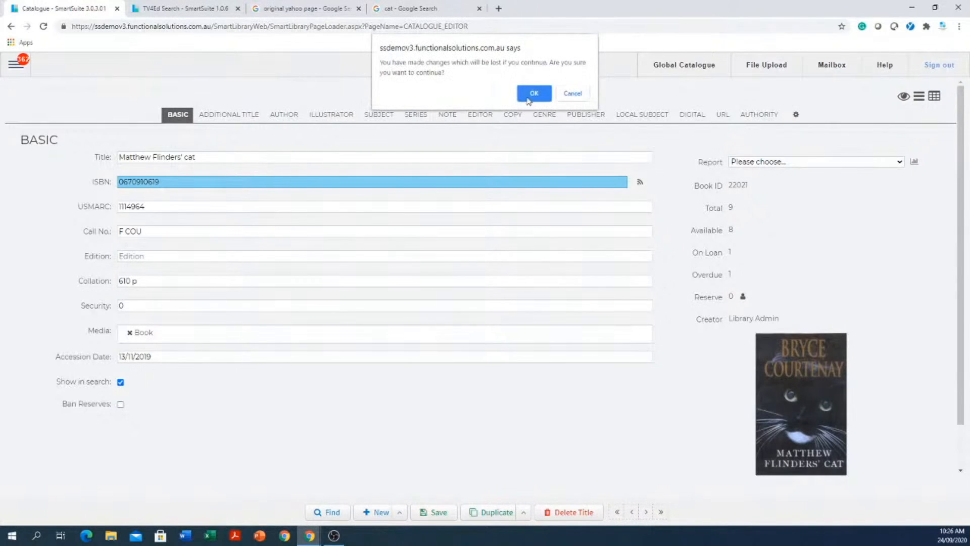
pyautogui.click(544, 94)
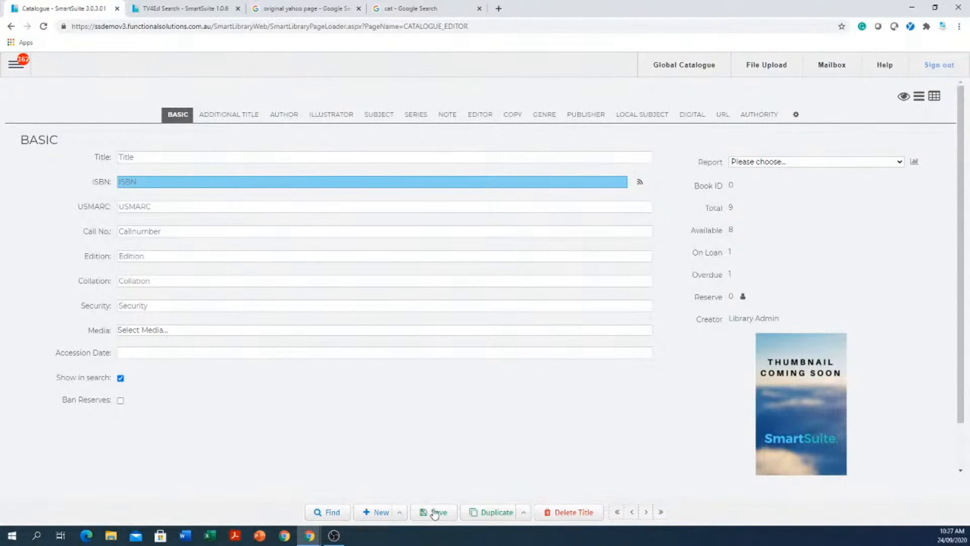
pyautogui.click(198, 178)
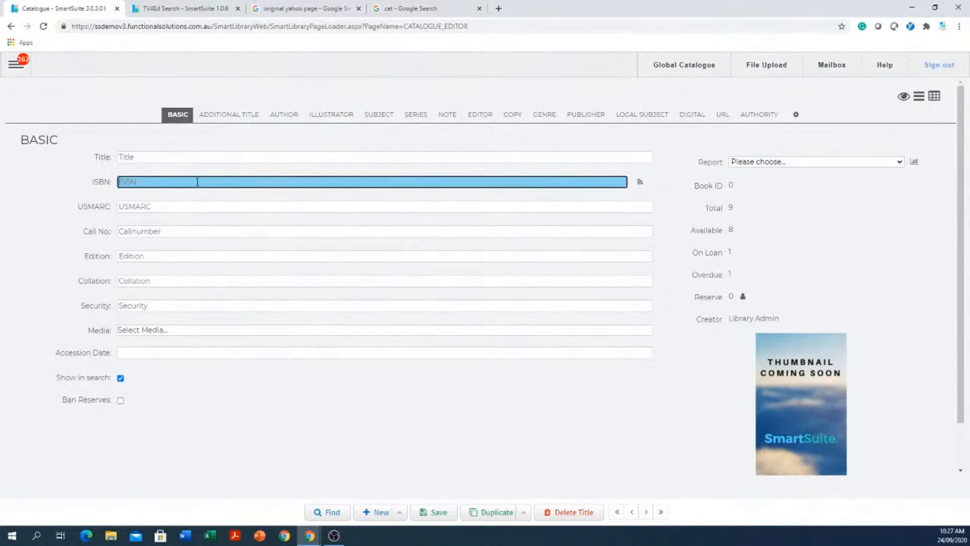
pyautogui.rightClick(197, 183)
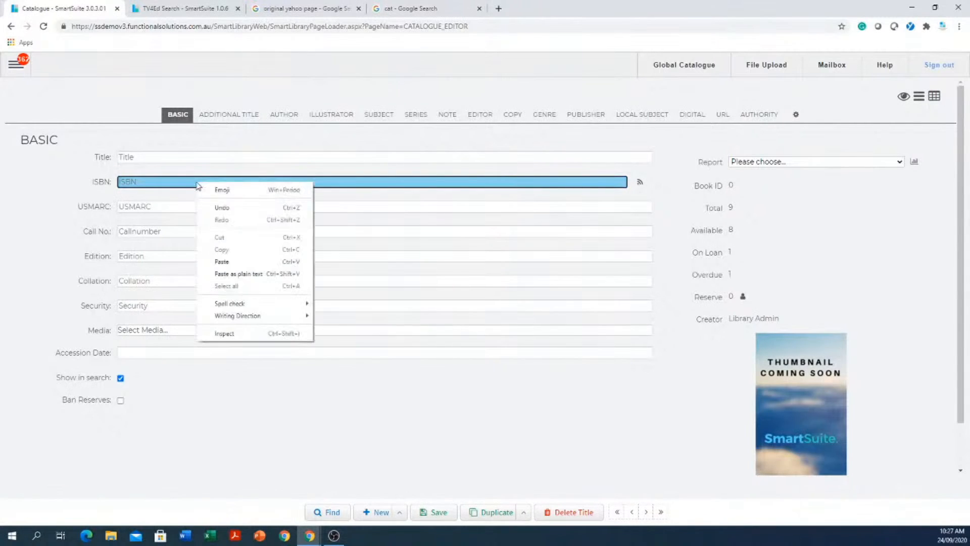
pyautogui.click(251, 262)
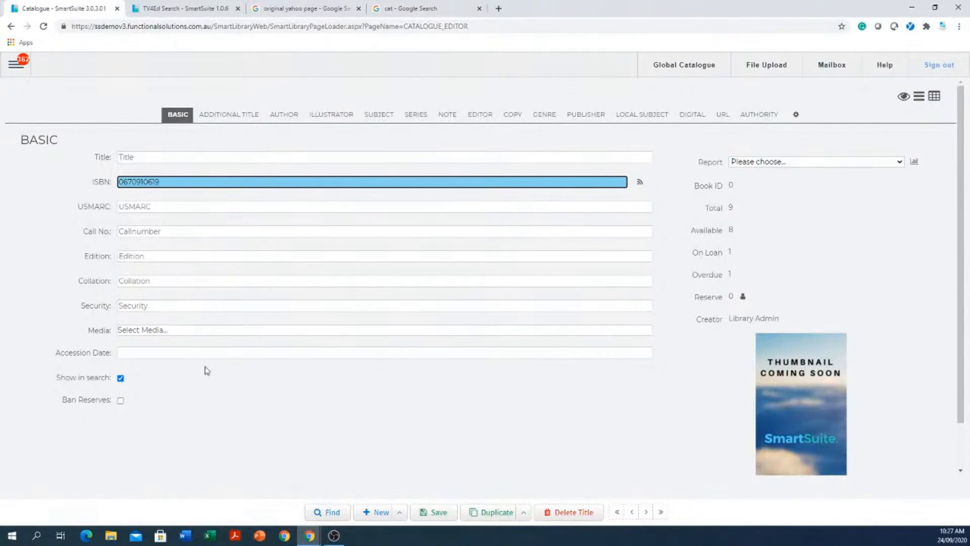
# - Check the new record's empty title, author, illustrator, subject, series and note sections, then return to Basic
pyautogui.click(238, 115)
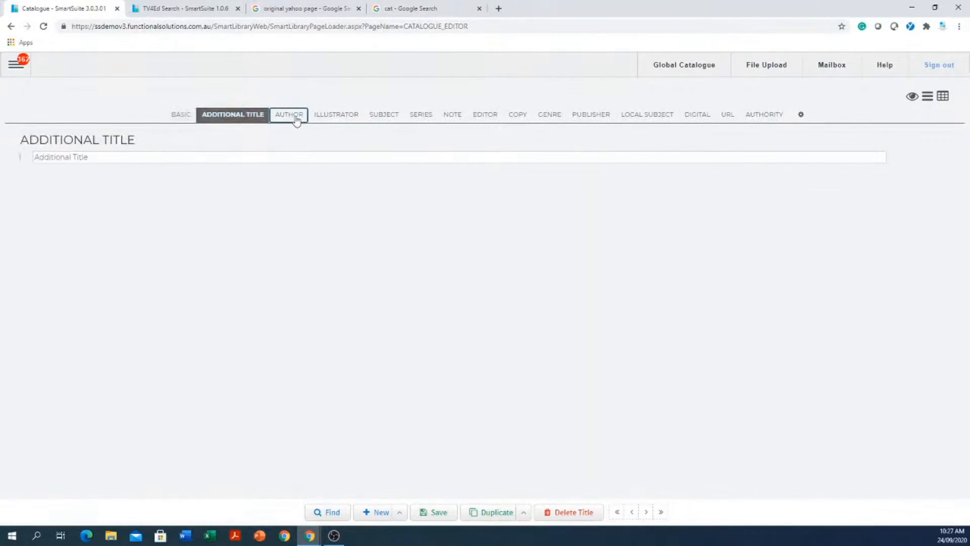
pyautogui.click(297, 119)
pyautogui.click(343, 117)
pyautogui.click(387, 116)
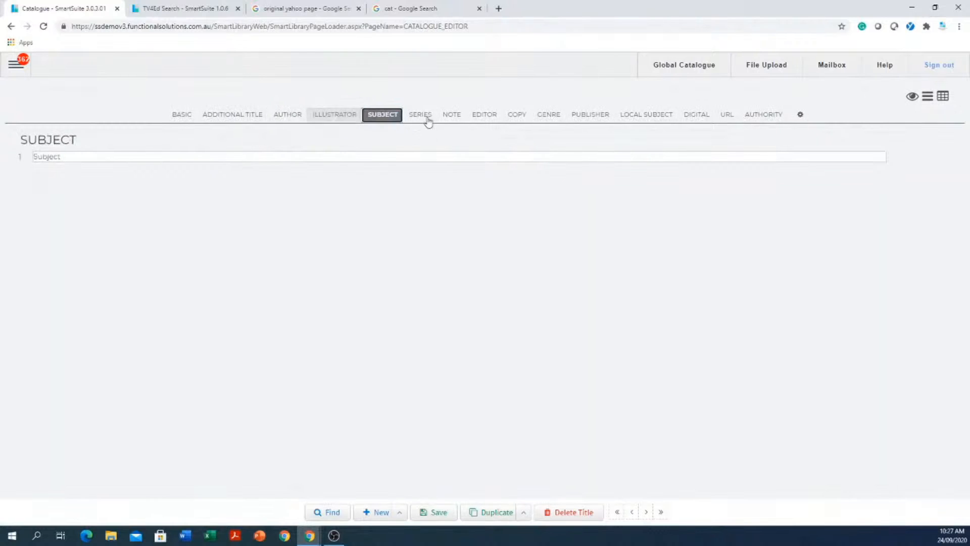
pyautogui.click(429, 120)
pyautogui.click(456, 119)
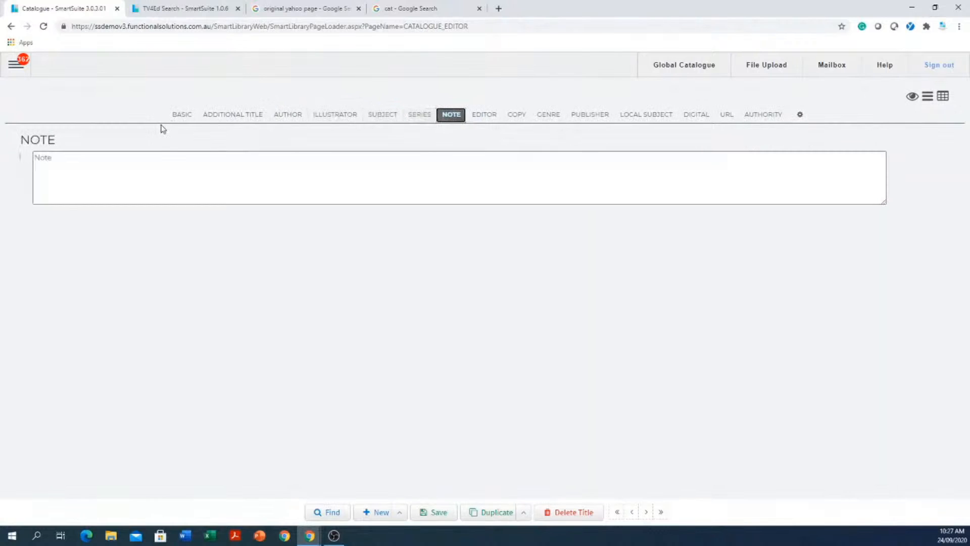
pyautogui.click(182, 115)
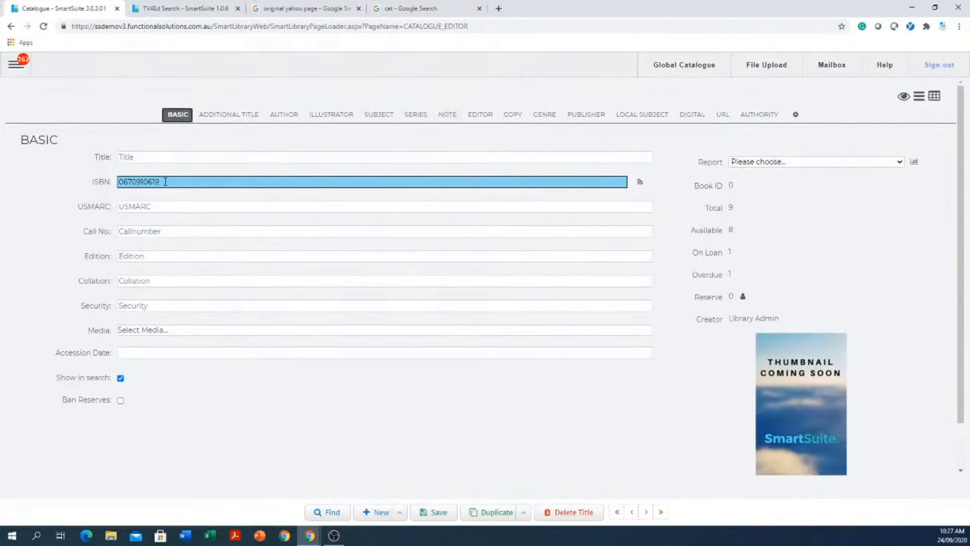
# - Import Matthew Flinders' cat from SCIS by ISBN and review its author, subject, series, note and genre sections
pyautogui.click(640, 183)
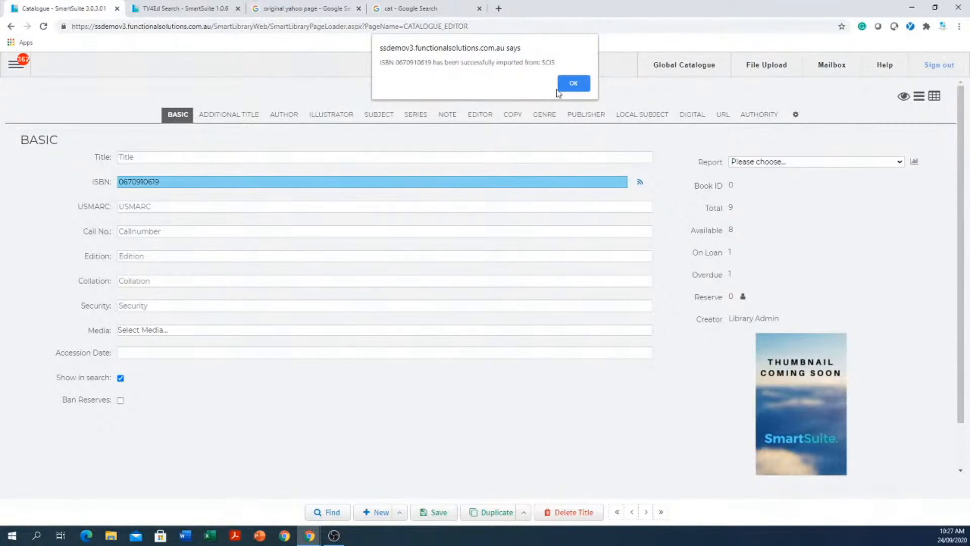
pyautogui.click(573, 83)
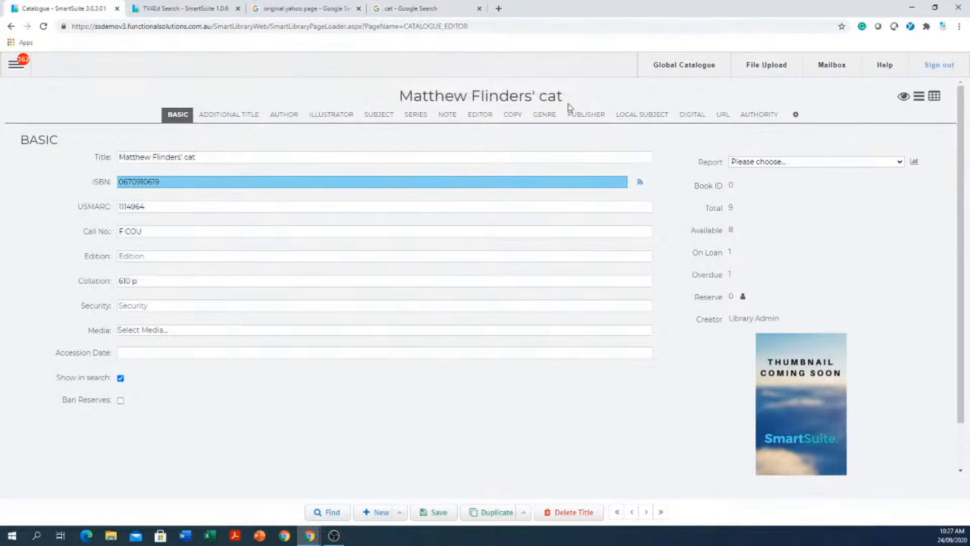
pyautogui.click(228, 114)
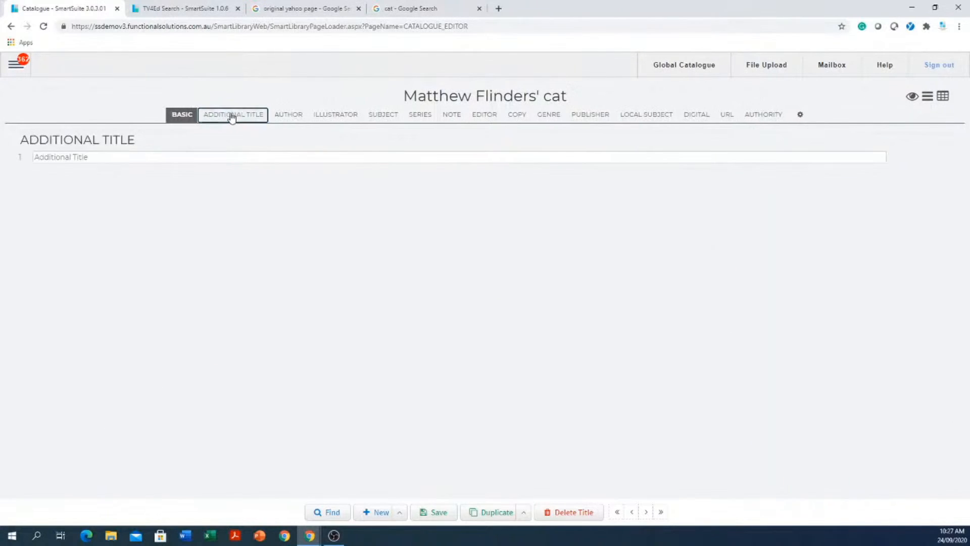
pyautogui.click(321, 117)
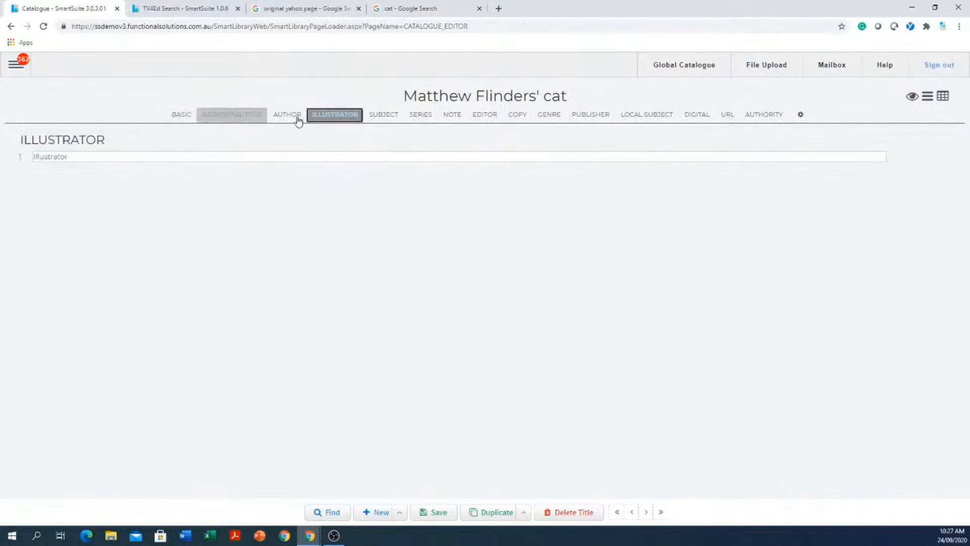
pyautogui.click(288, 116)
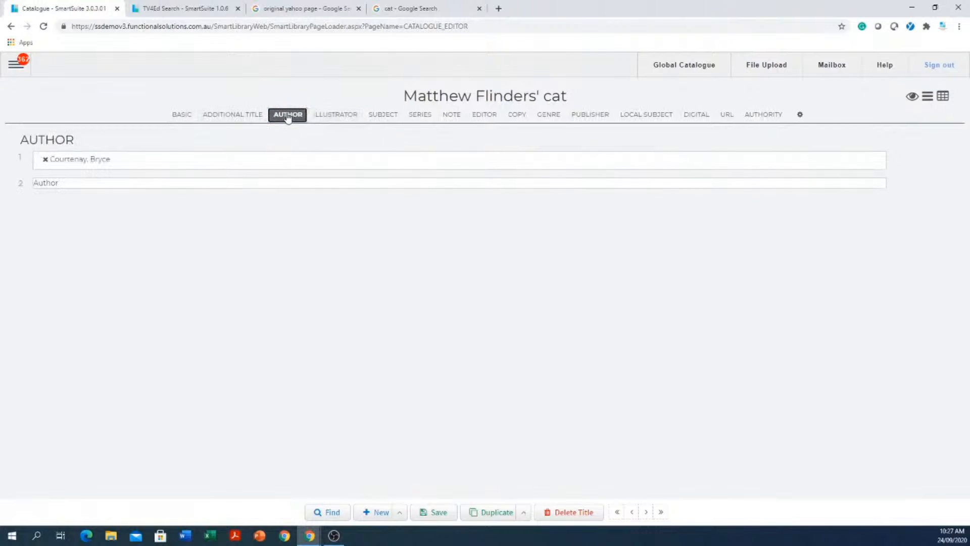
pyautogui.click(384, 119)
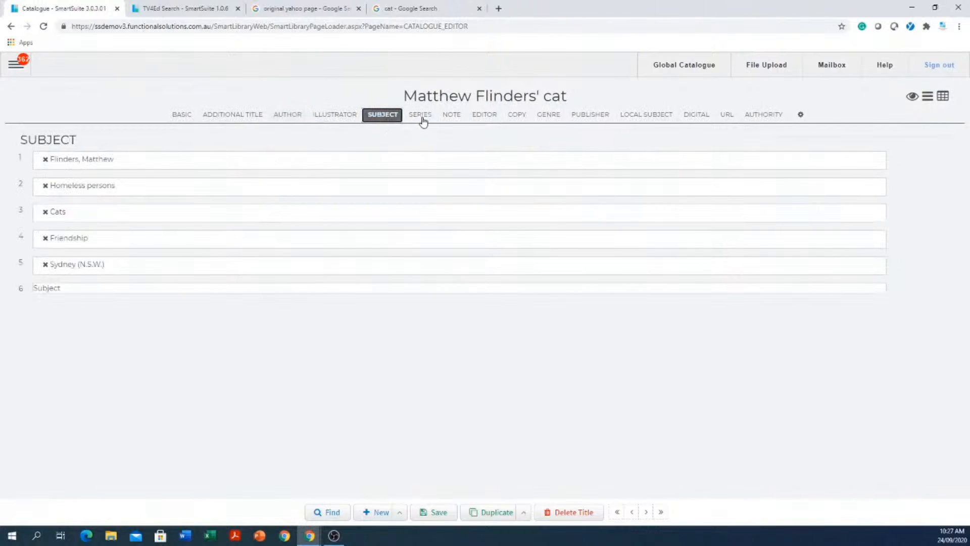
pyautogui.click(421, 120)
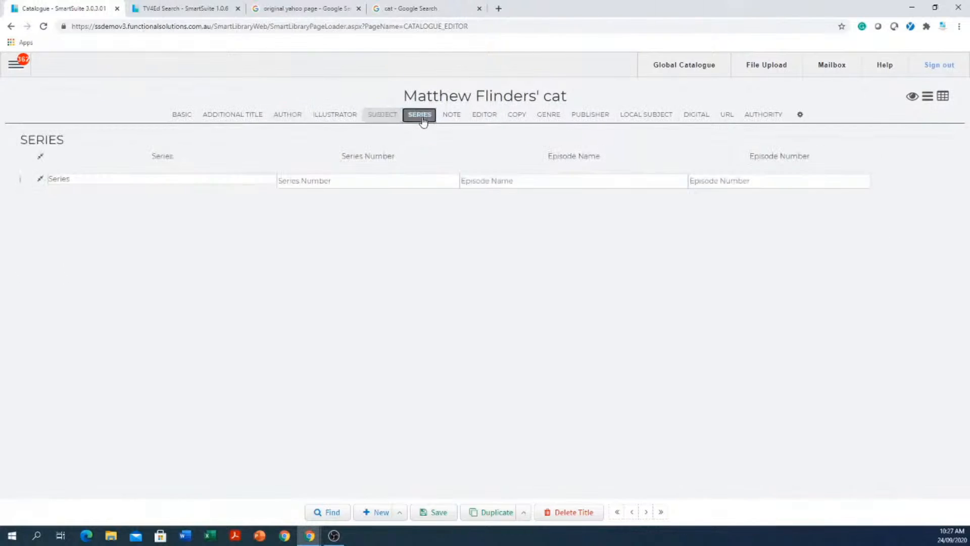
pyautogui.click(451, 116)
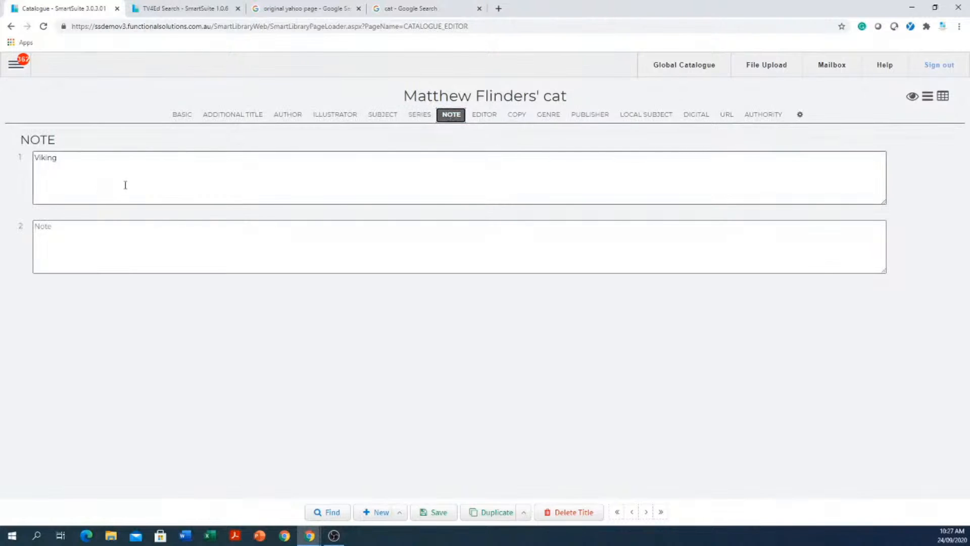
pyautogui.click(546, 116)
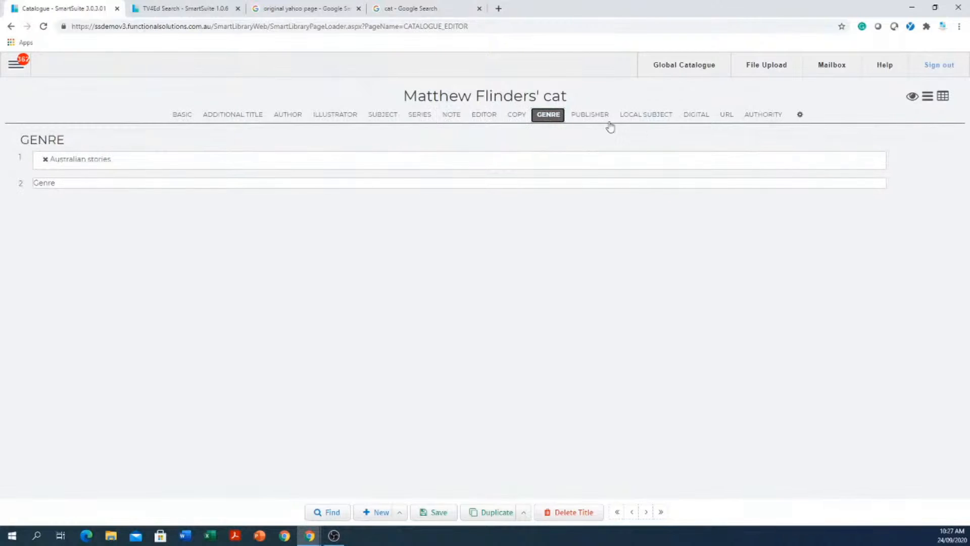
pyautogui.click(183, 118)
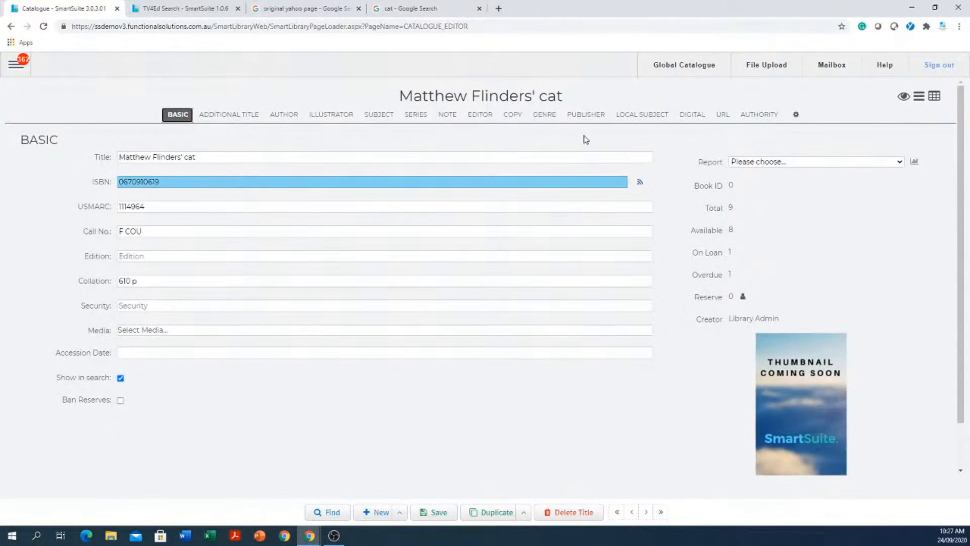
# - Inspect copy 1's barcode and expanded details (A7 Storeroom, Daily loan), then return to Basic
pyautogui.click(512, 116)
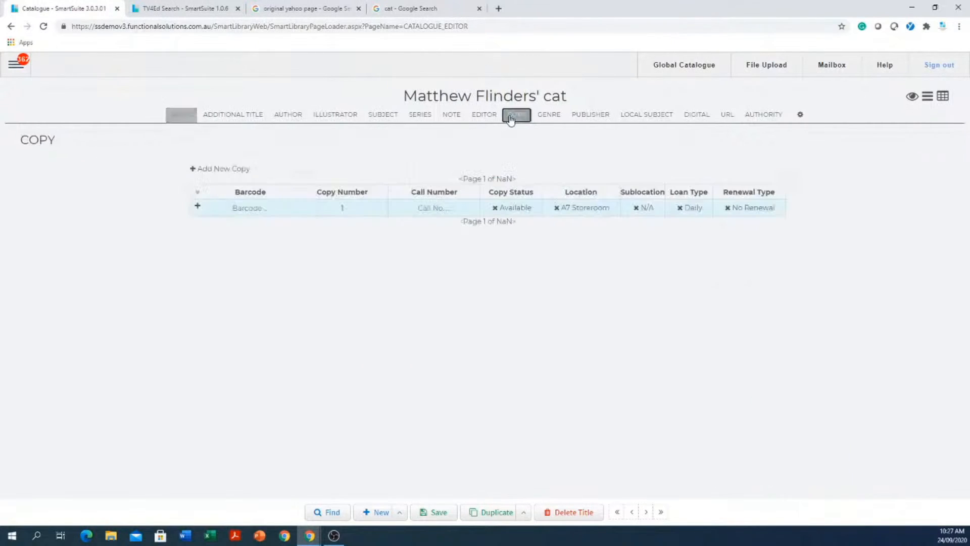
pyautogui.click(260, 212)
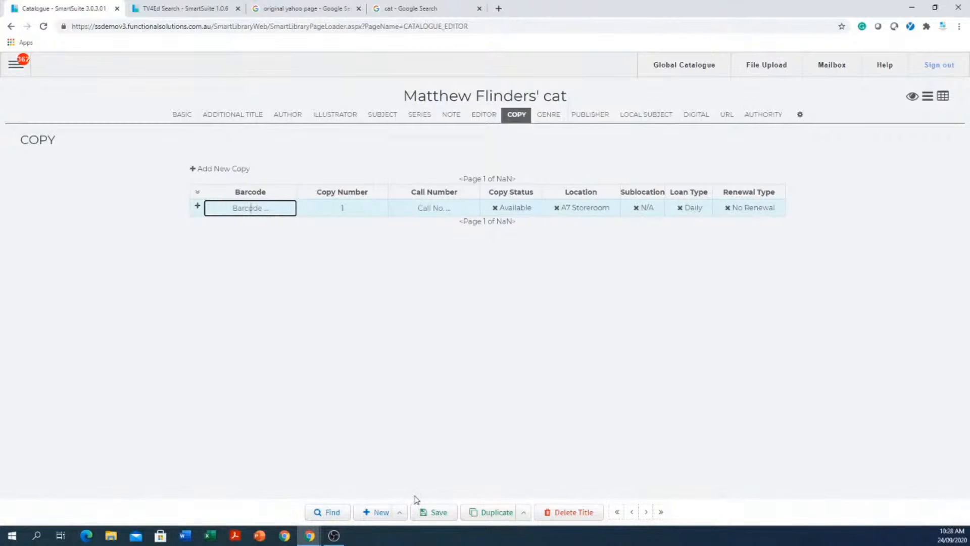
pyautogui.click(197, 206)
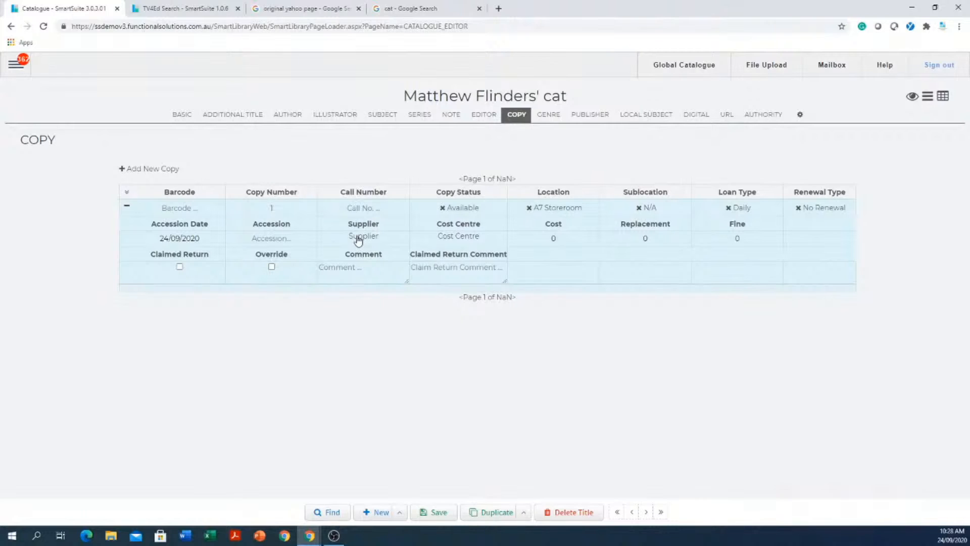
pyautogui.click(179, 114)
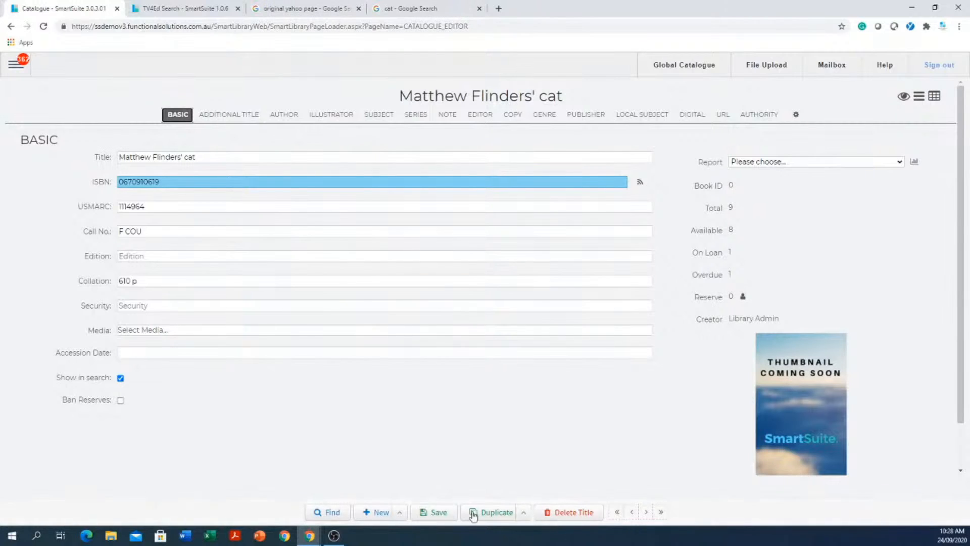
# - Discard the unsaved record, jump to 100 Peole who made History, and cancel deleting that title
pyautogui.click(618, 513)
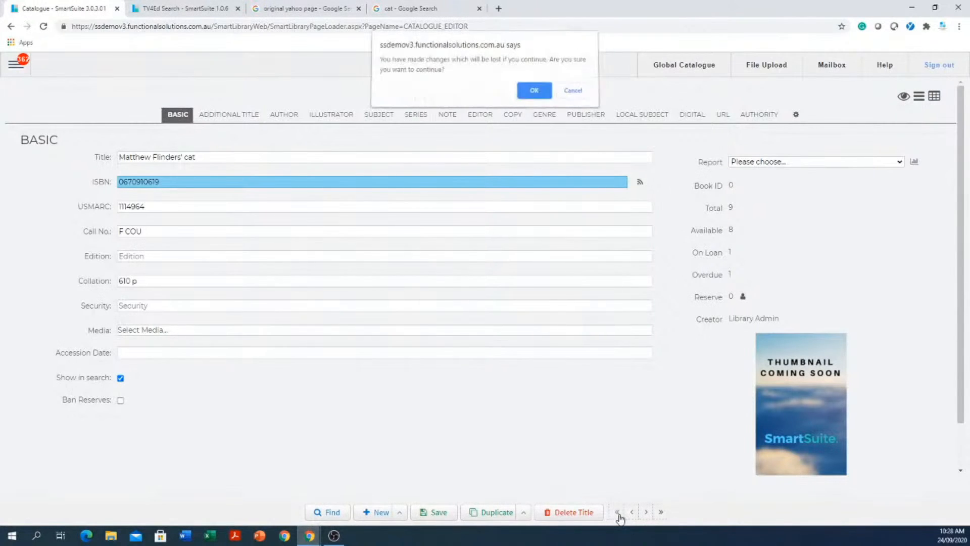
pyautogui.click(536, 97)
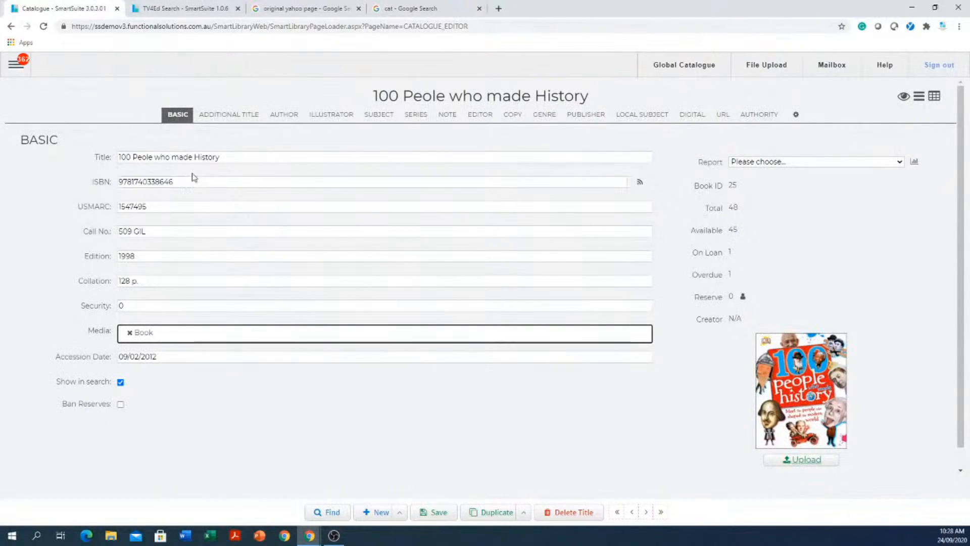
pyautogui.click(582, 513)
pyautogui.click(469, 178)
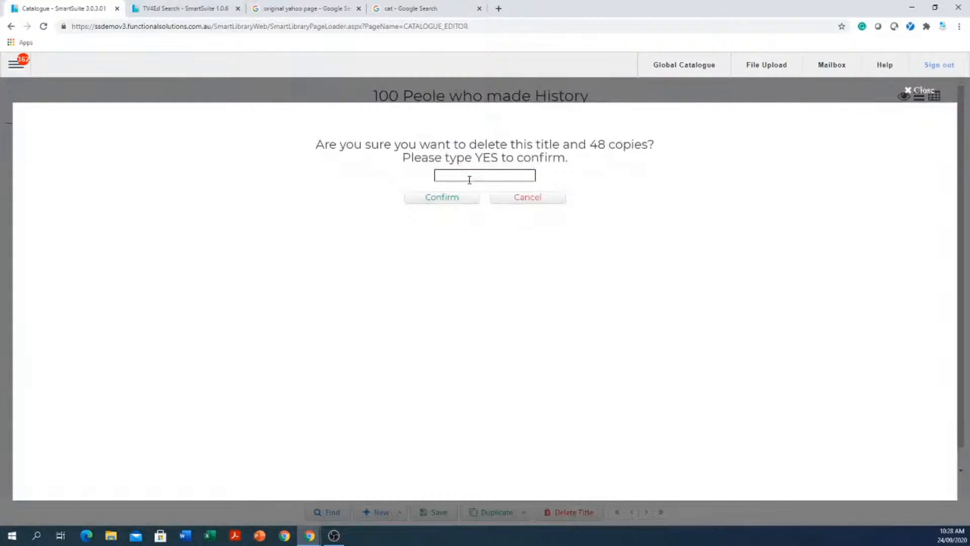
pyautogui.click(919, 89)
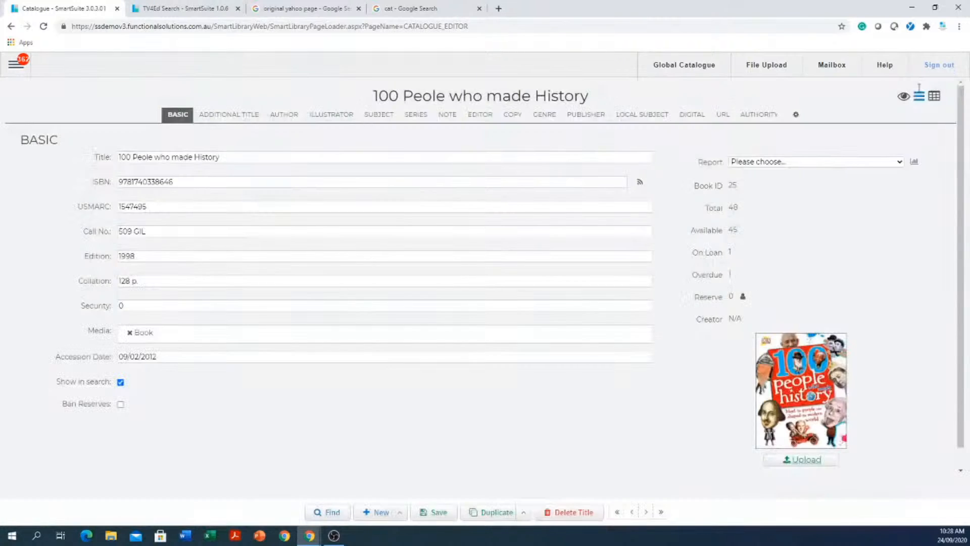
pyautogui.click(218, 356)
# - List the title's copies, select copy 7's barcode 566756767j, and expand its full details
pyautogui.click(516, 116)
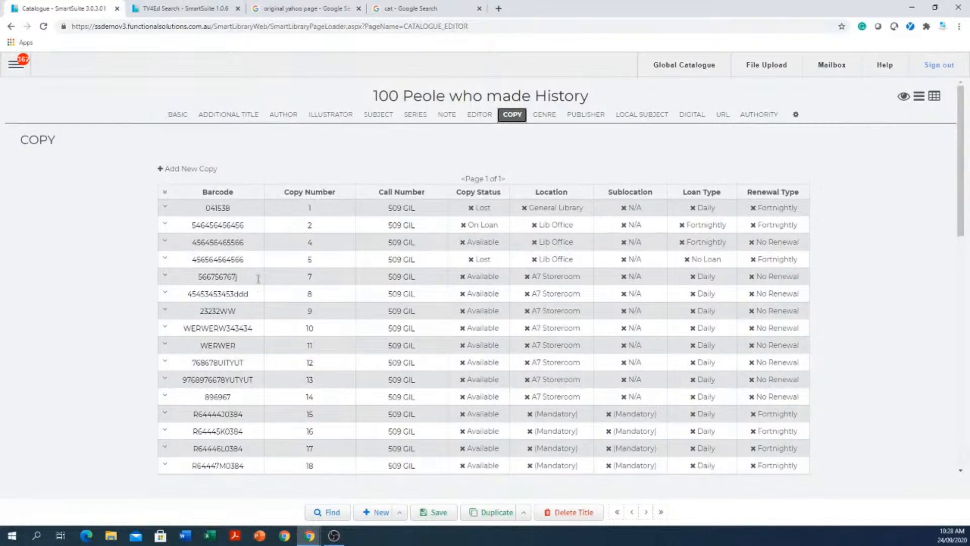
pyautogui.click(257, 277)
pyautogui.moveTo(251, 278); pyautogui.dragTo(187, 279)
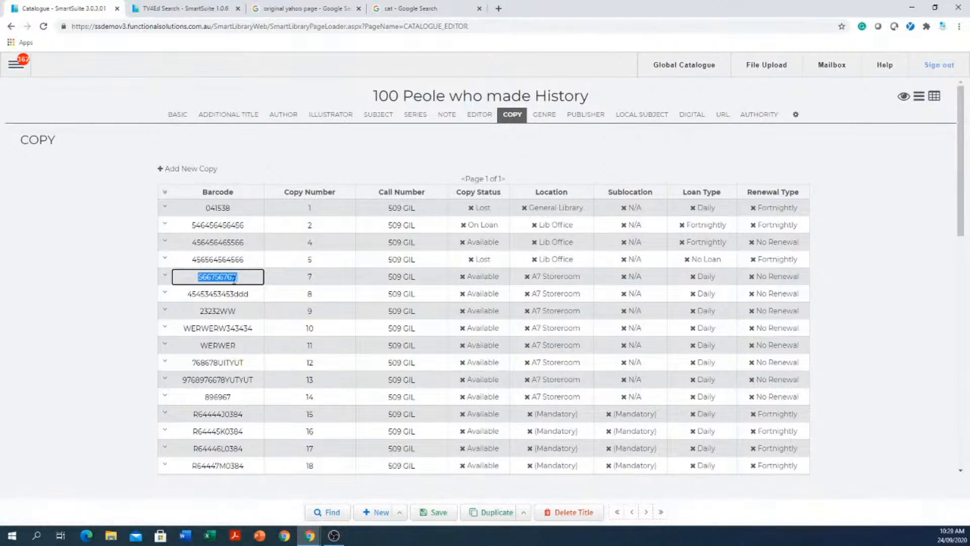
pyautogui.click(164, 277)
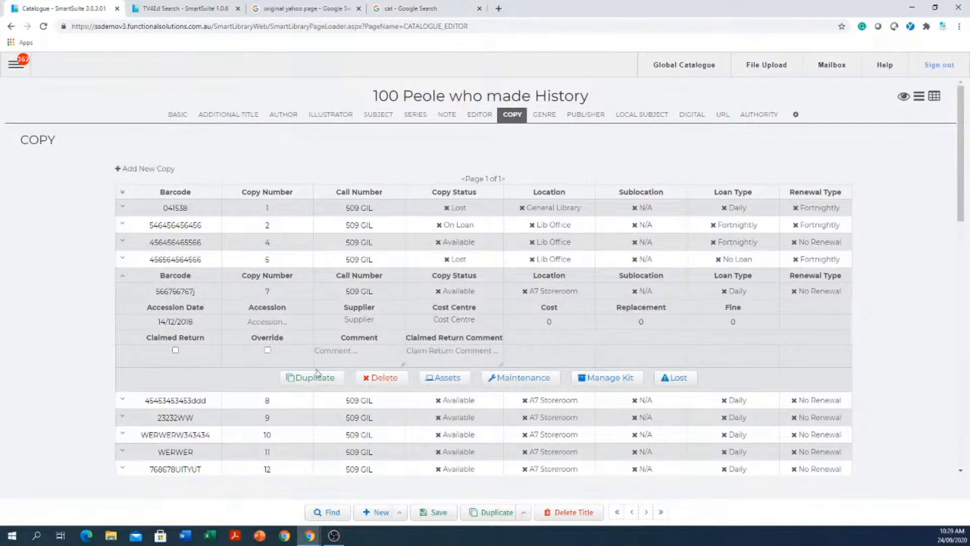
# - Check copy 7's asset details and maintenance log, then return to the title's basic details
pyautogui.click(444, 381)
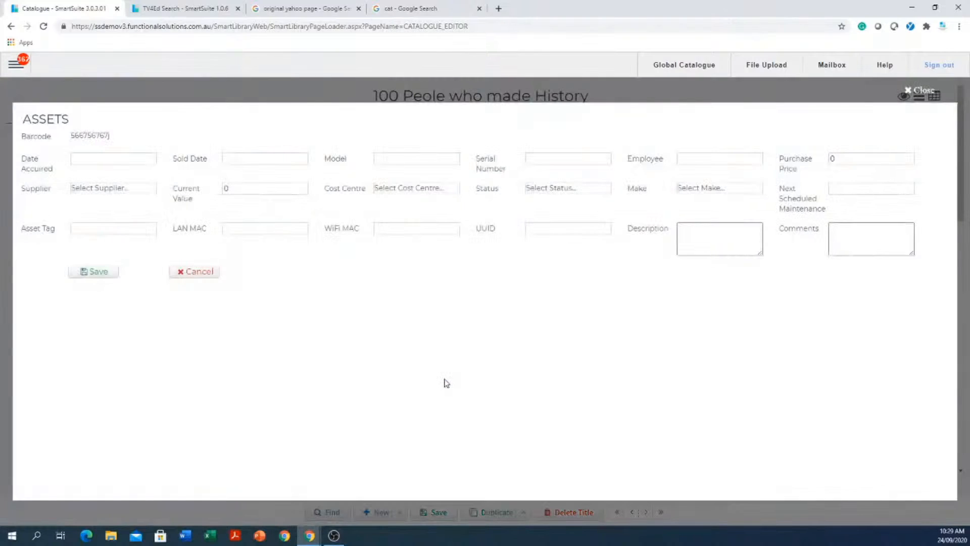
pyautogui.click(924, 91)
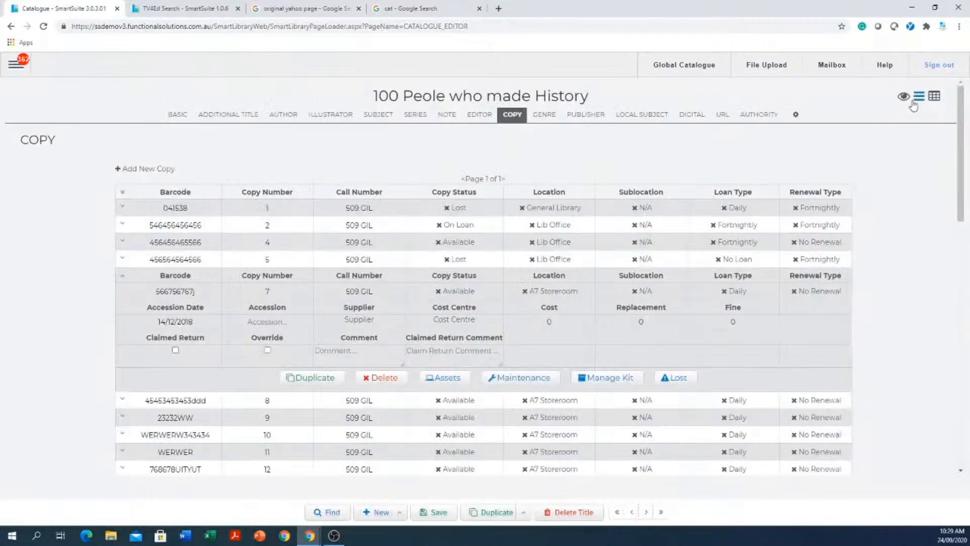
pyautogui.click(525, 382)
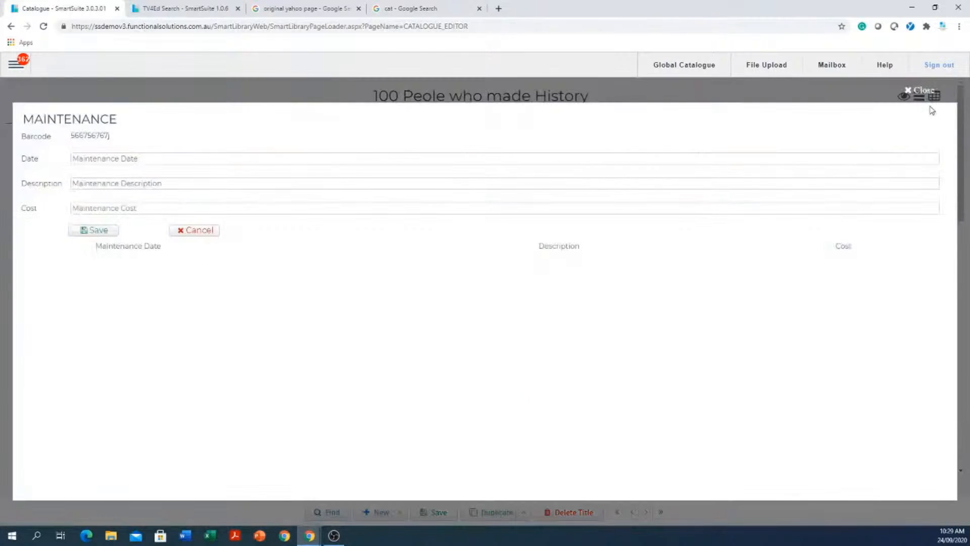
pyautogui.click(921, 92)
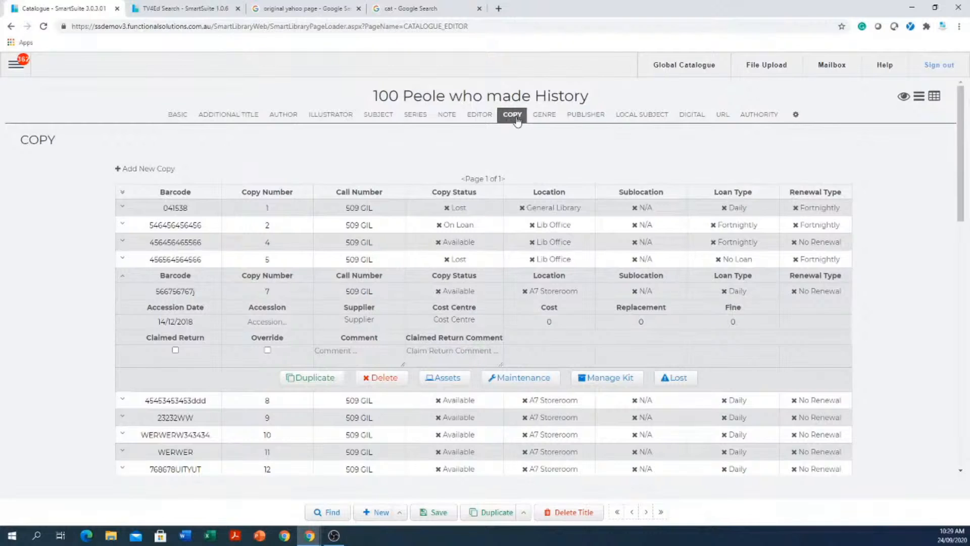
pyautogui.click(176, 115)
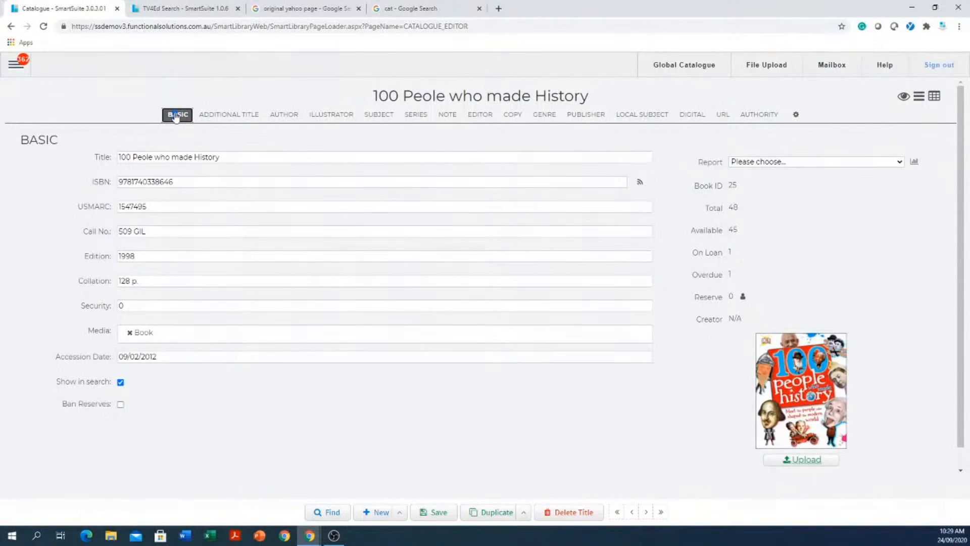
pyautogui.click(195, 184)
pyautogui.click(374, 512)
pyautogui.click(219, 181)
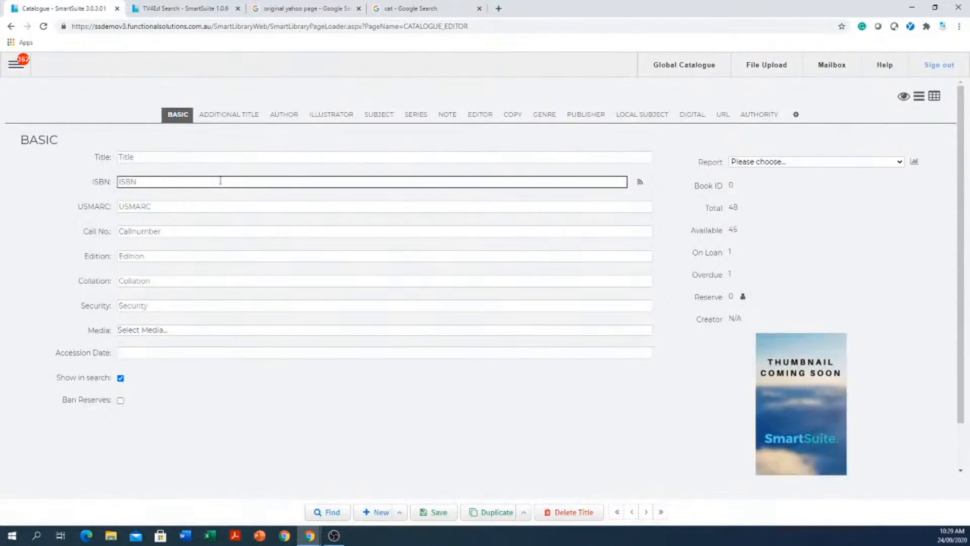
pyautogui.rightClick(219, 181)
pyautogui.click(245, 261)
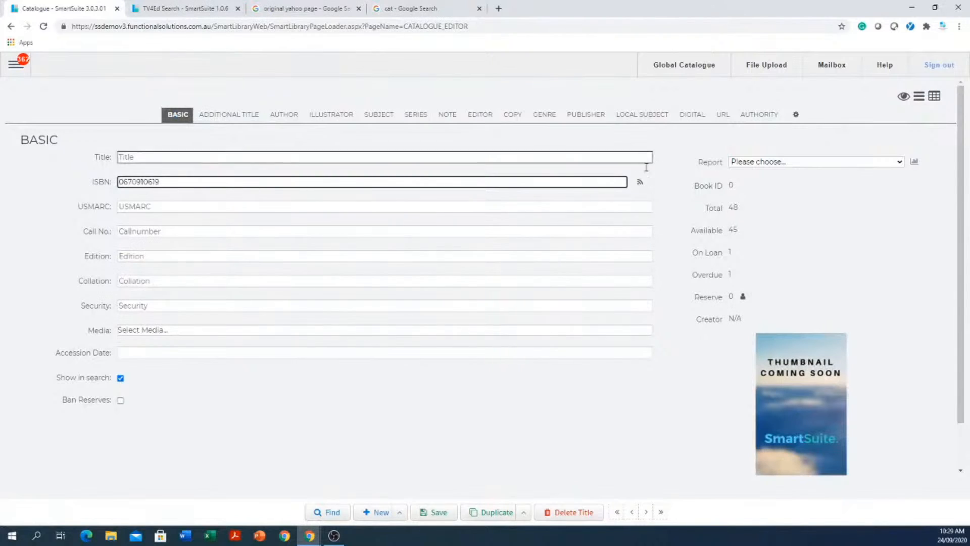
pyautogui.click(640, 183)
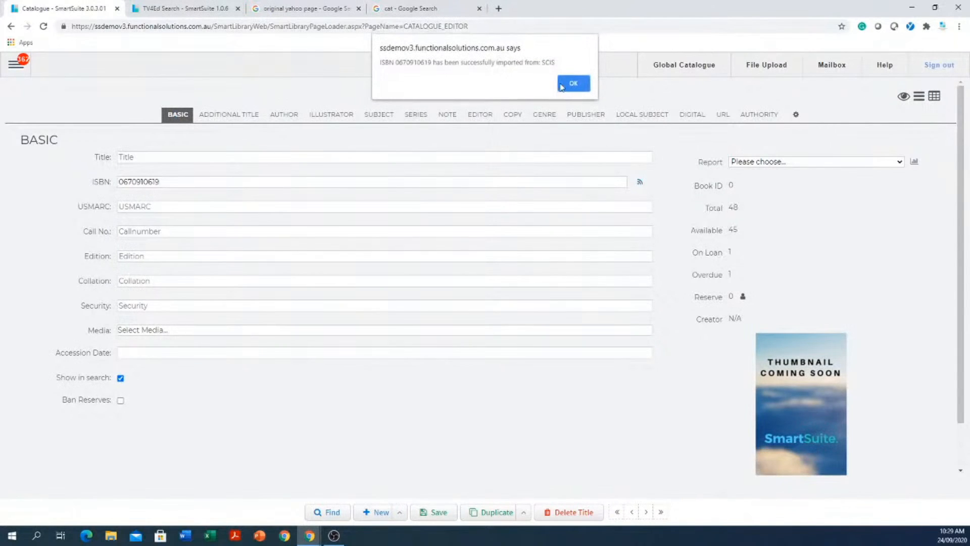
pyautogui.click(571, 83)
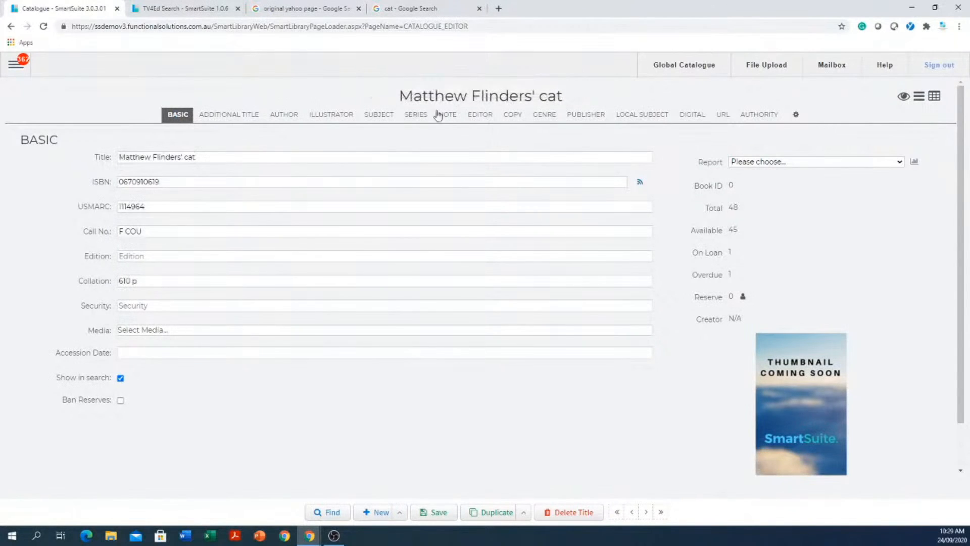
# - Check the imported title's copies list, then go back to its basic details
pyautogui.click(513, 114)
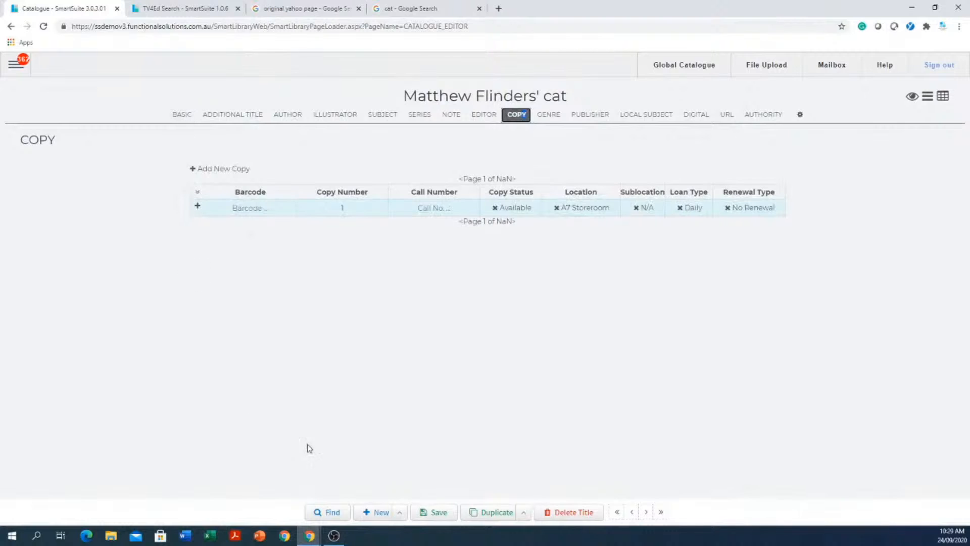
pyautogui.click(378, 516)
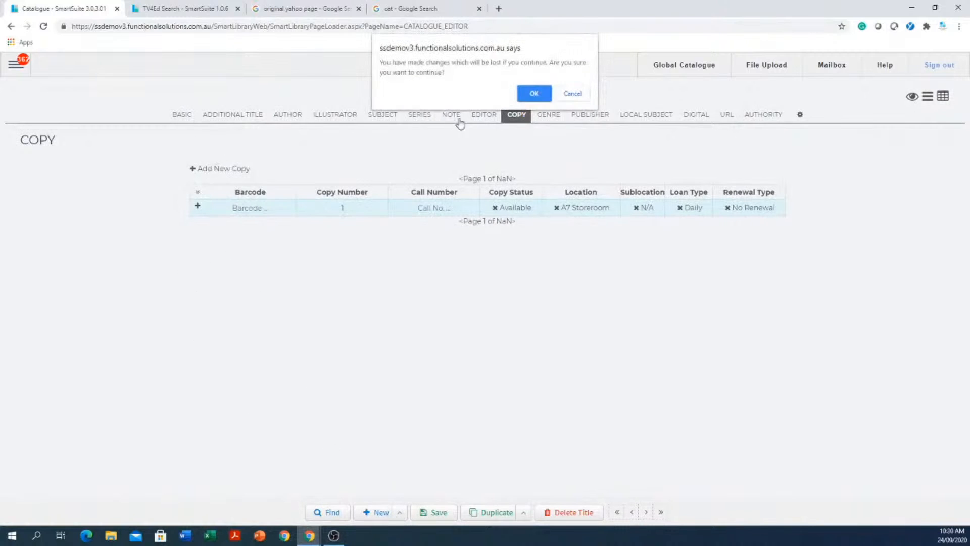
pyautogui.click(532, 93)
pyautogui.click(180, 114)
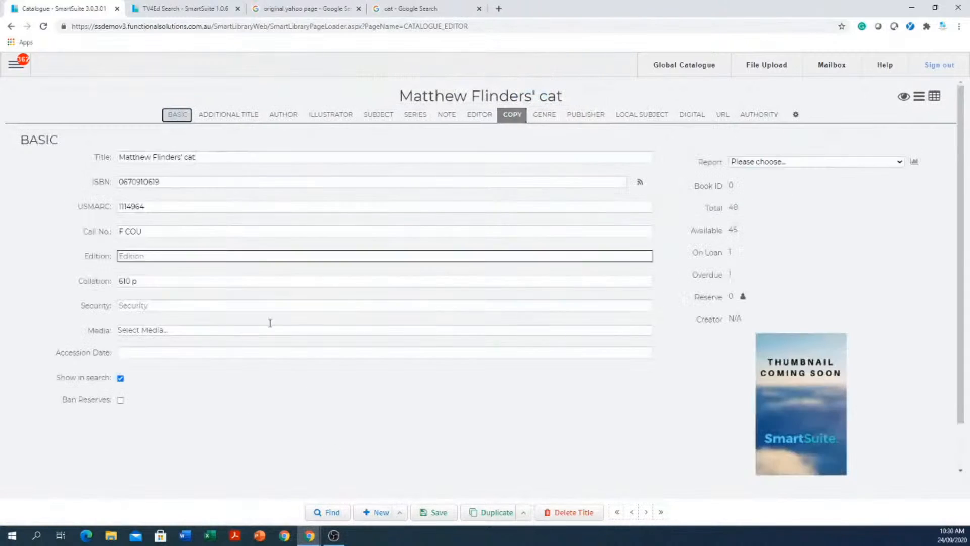
pyautogui.click(175, 184)
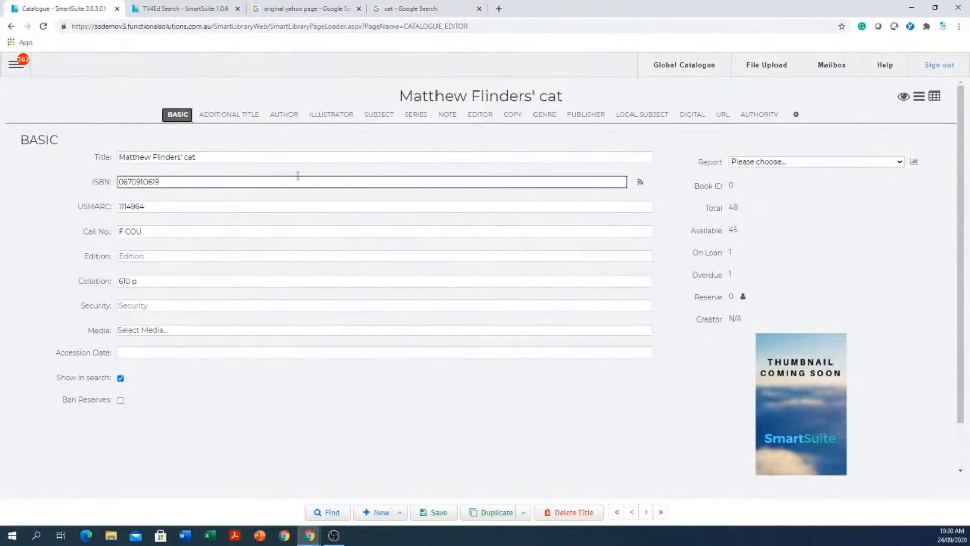
# - Go to Catalogue > Global Catalogue, leaving the unsaved record behind
pyautogui.click(16, 64)
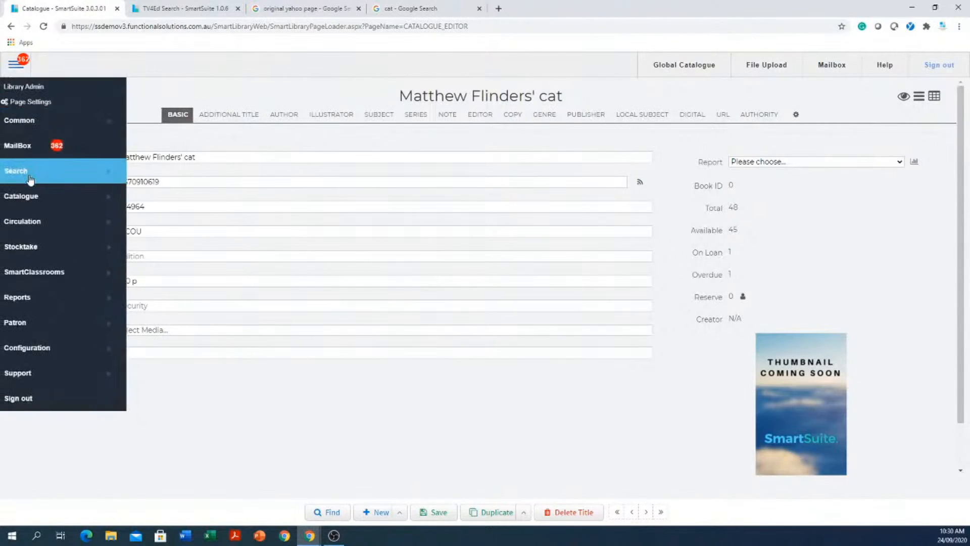
pyautogui.click(23, 196)
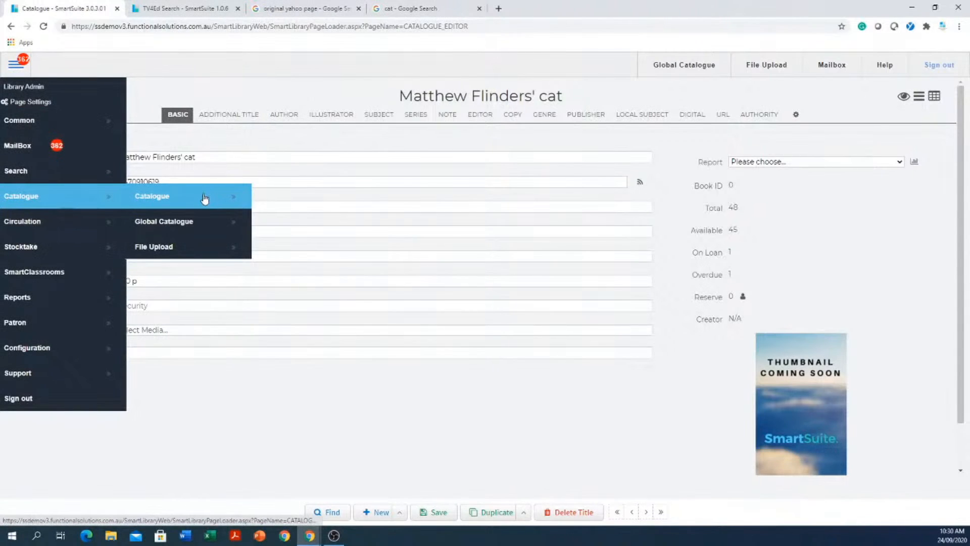
pyautogui.click(172, 228)
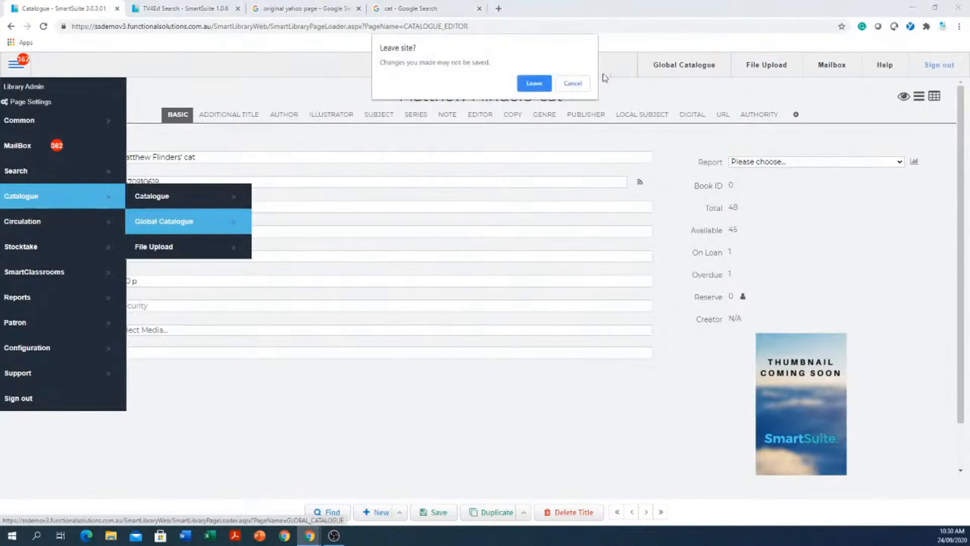
pyautogui.click(533, 85)
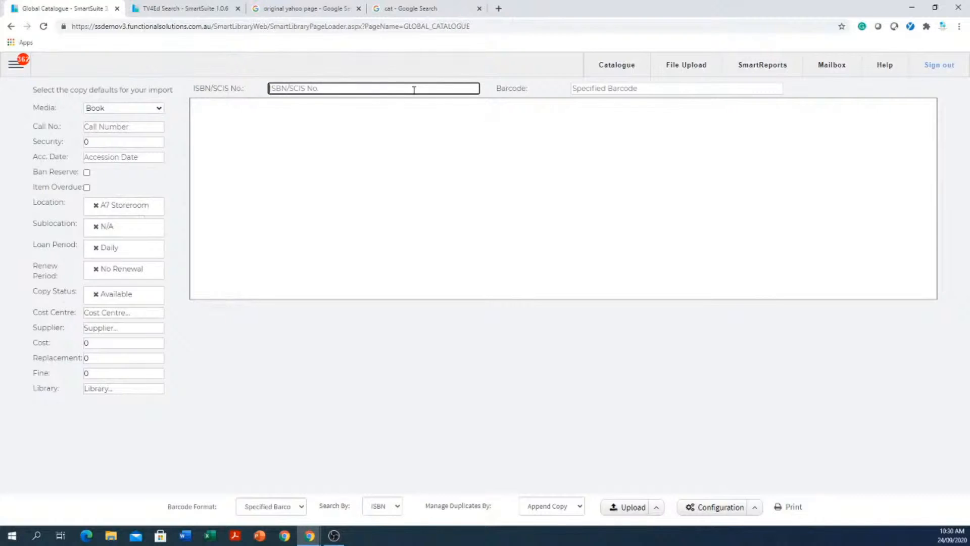
pyautogui.write('0670910619')
pyautogui.press('Tab')
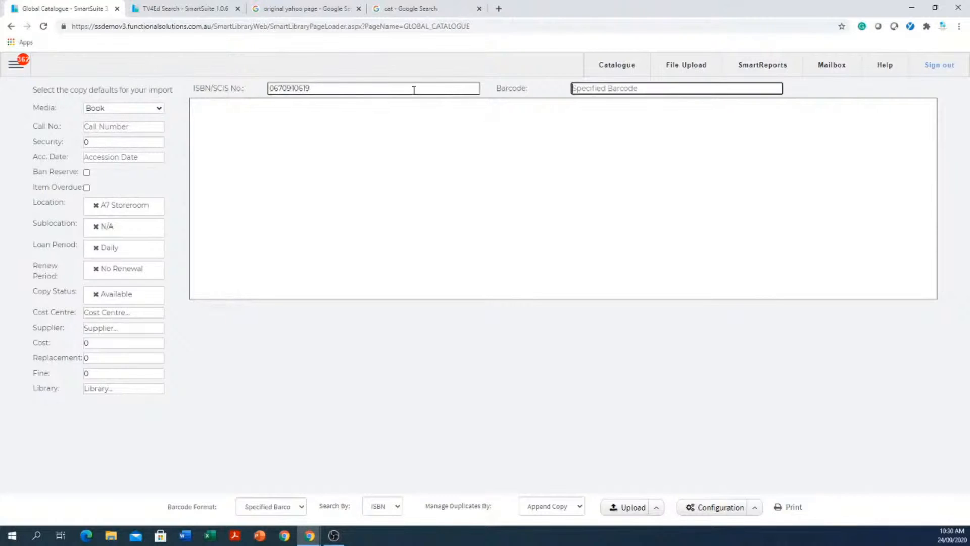
pyautogui.write('asdsdqwe233')
pyautogui.press('Return')
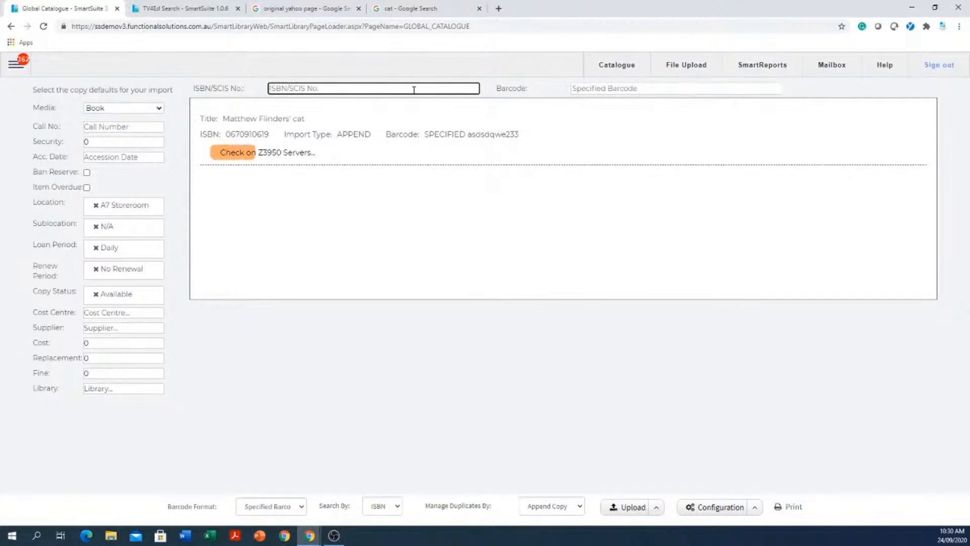
pyautogui.write('0670910619')
pyautogui.press('Tab')
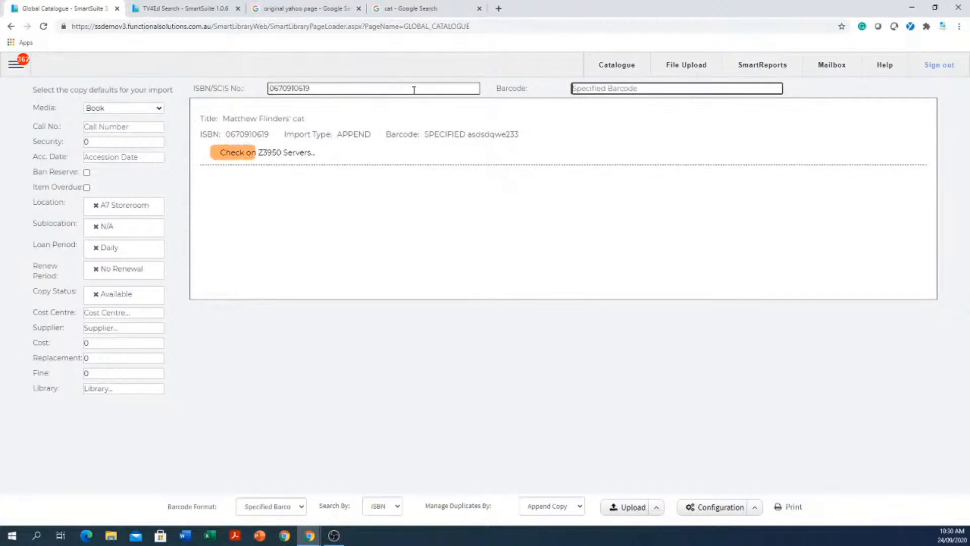
pyautogui.write('reererfgdfg')
pyautogui.press('Return')
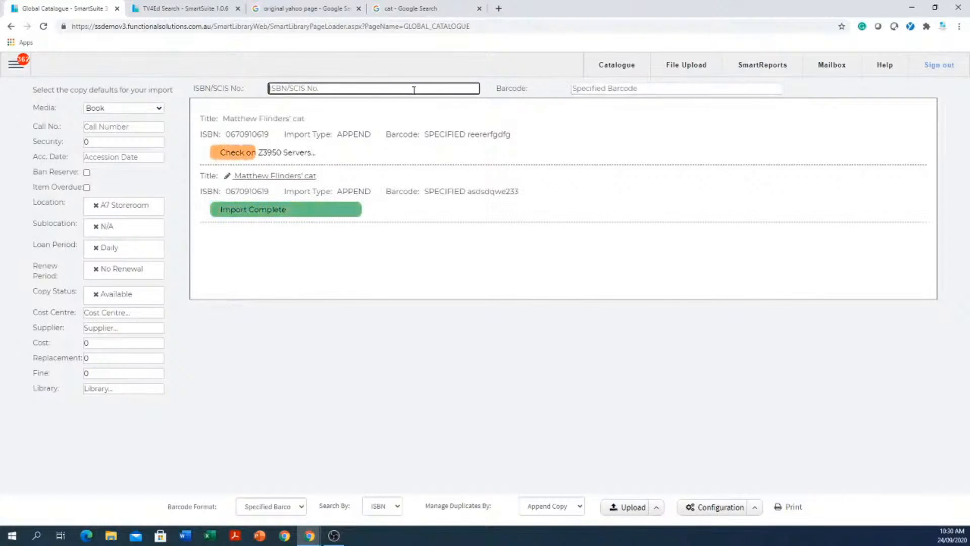
pyautogui.write('0670910619')
pyautogui.press('Tab')
pyautogui.write('ghjhuyt756')
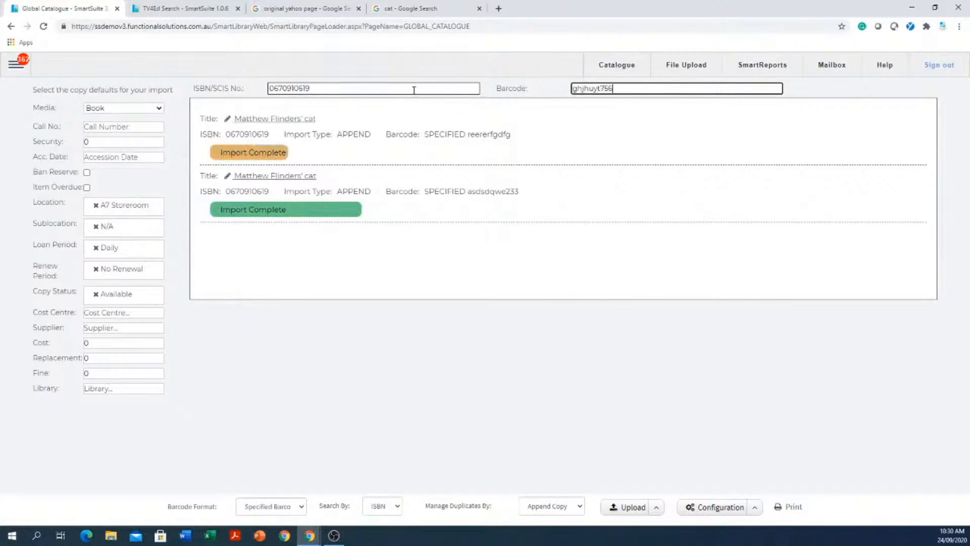
pyautogui.press('Return')
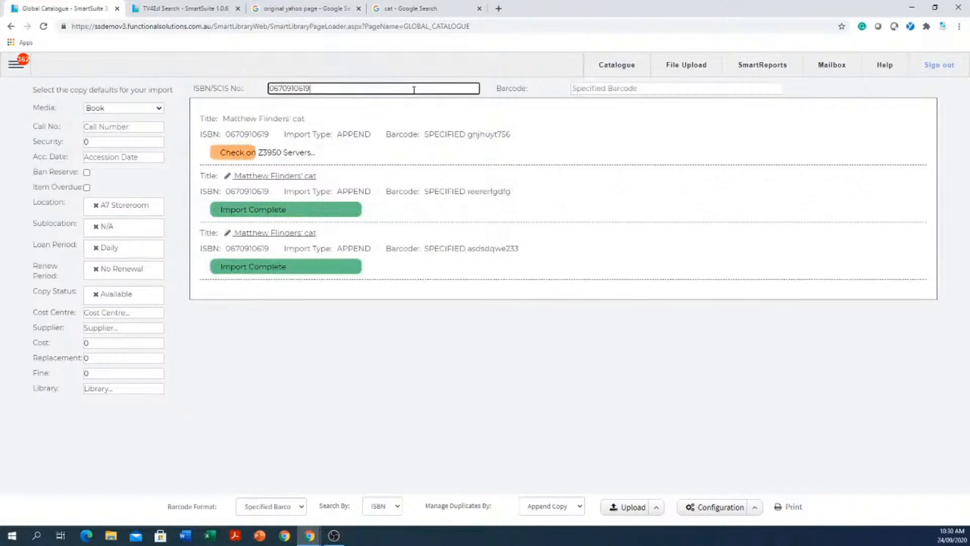
pyautogui.press('Tab')
pyautogui.write('ertefdsf453')
pyautogui.press('Return')
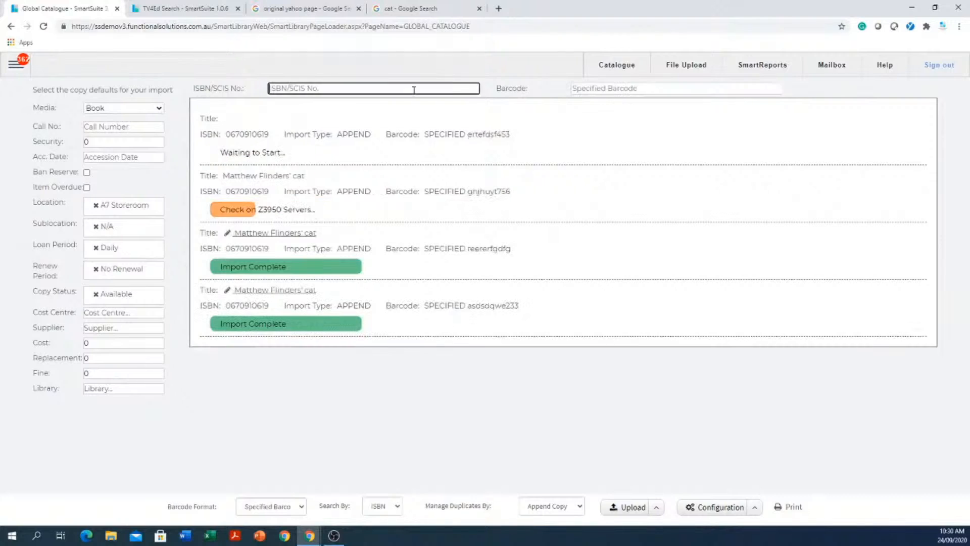
pyautogui.write('0670910619')
pyautogui.press('Tab')
pyautogui.write('34rwefds')
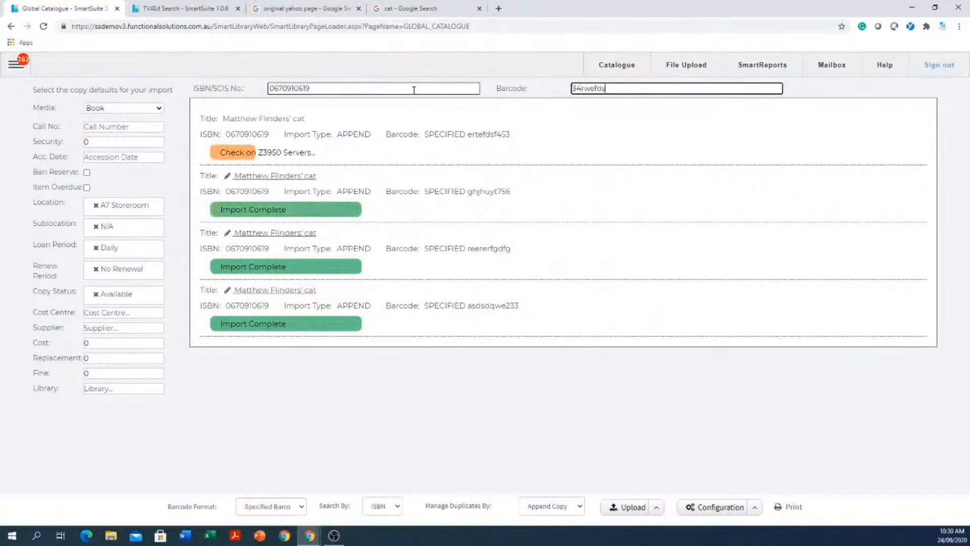
pyautogui.press('Return')
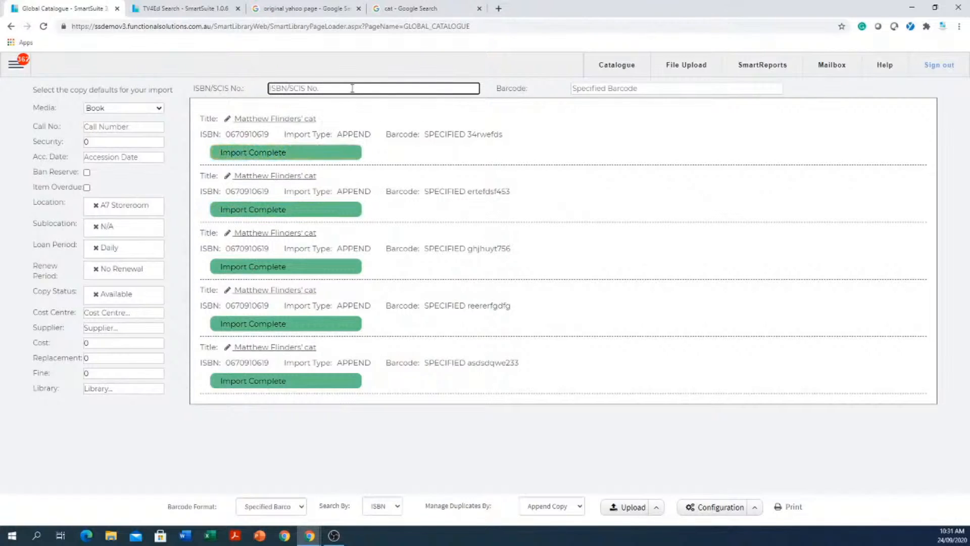
# - Try importing ISBN 3545345 with barcode dfftewrdsa, which finds no record
pyautogui.write('3545345')
pyautogui.press('Tab')
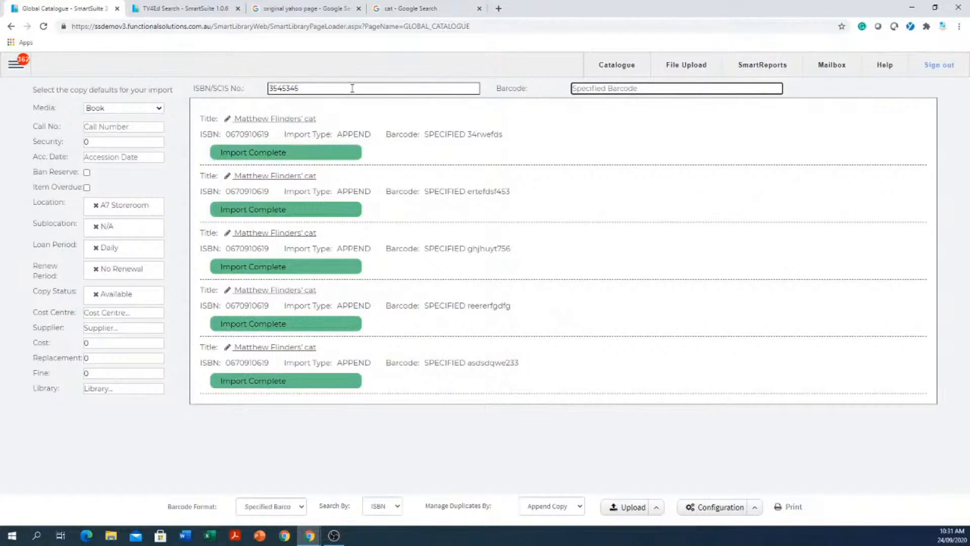
pyautogui.write('dfftewrdsa')
pyautogui.press('Return')
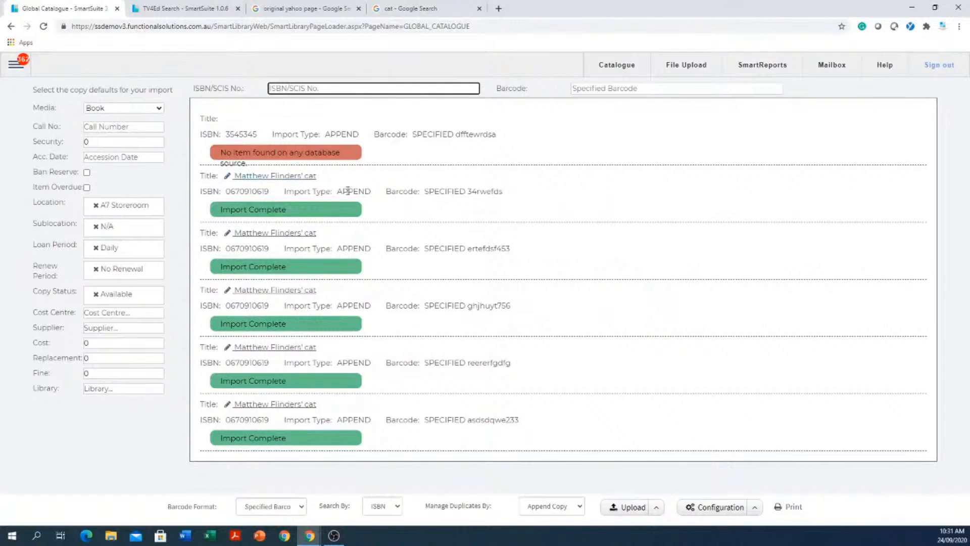
# - Generate Raeco 12603 spine labels for the new copies with 17 blank labels first
pyautogui.click(794, 509)
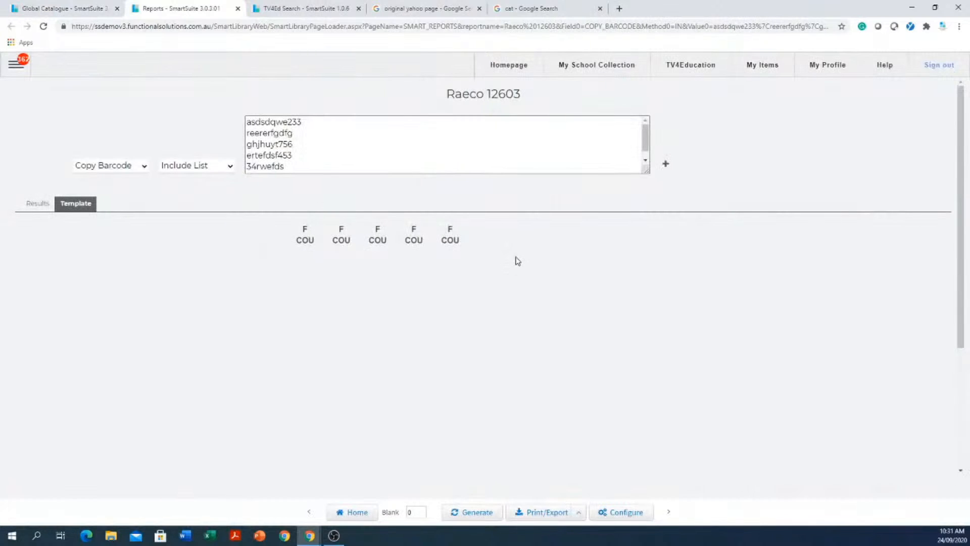
pyautogui.doubleClick(414, 512)
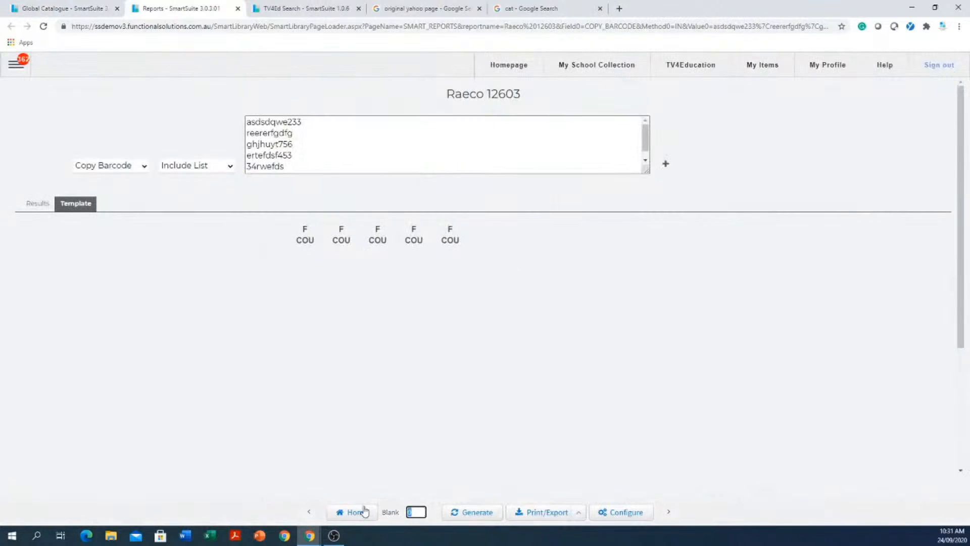
pyautogui.write('17')
pyautogui.click(481, 512)
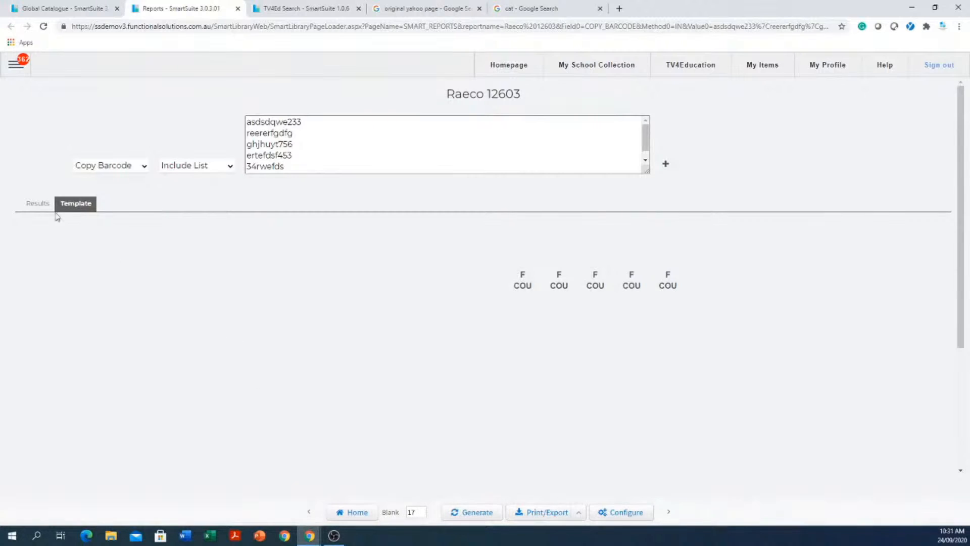
# - At the circulation desk, search patrons with 's' and load the grade 12 patron in homeroom 07D
pyautogui.click(14, 66)
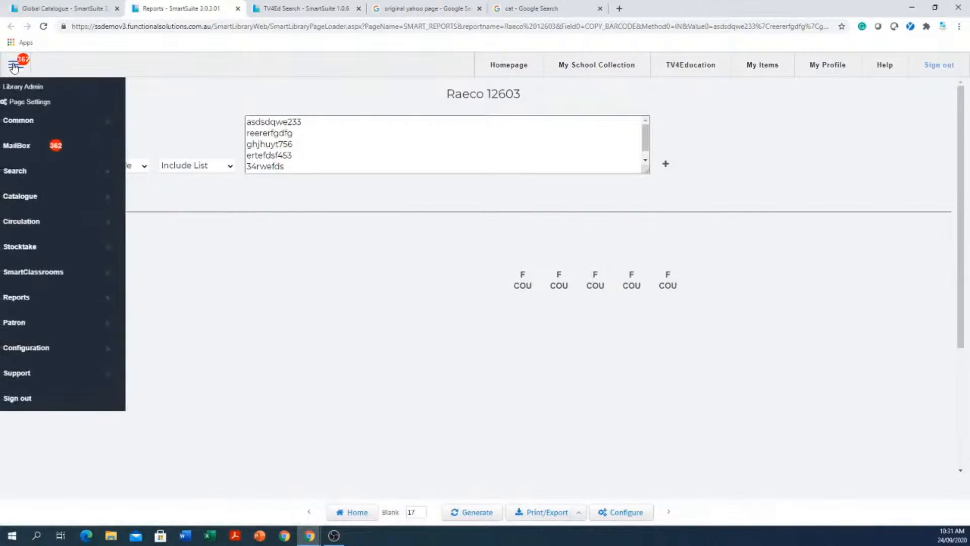
pyautogui.moveTo(53, 227)
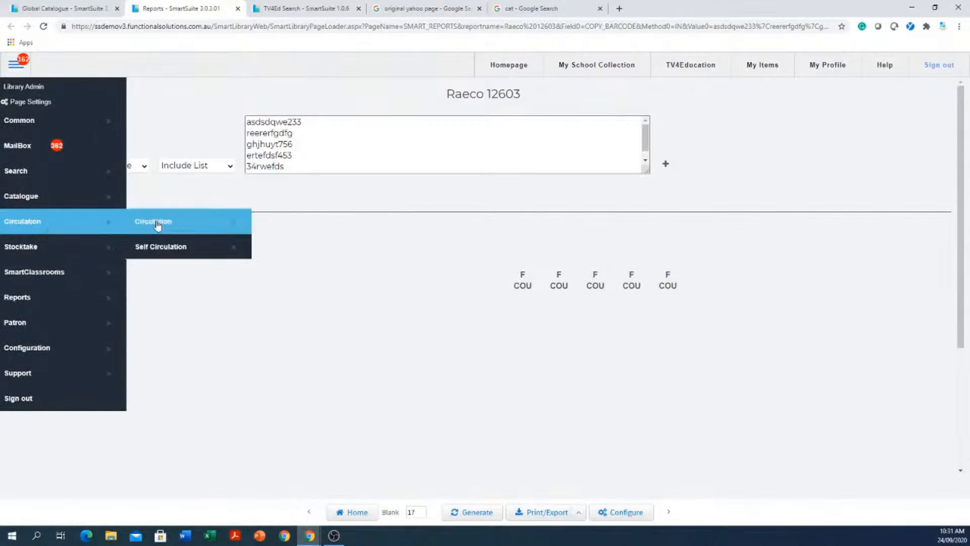
pyautogui.click(180, 226)
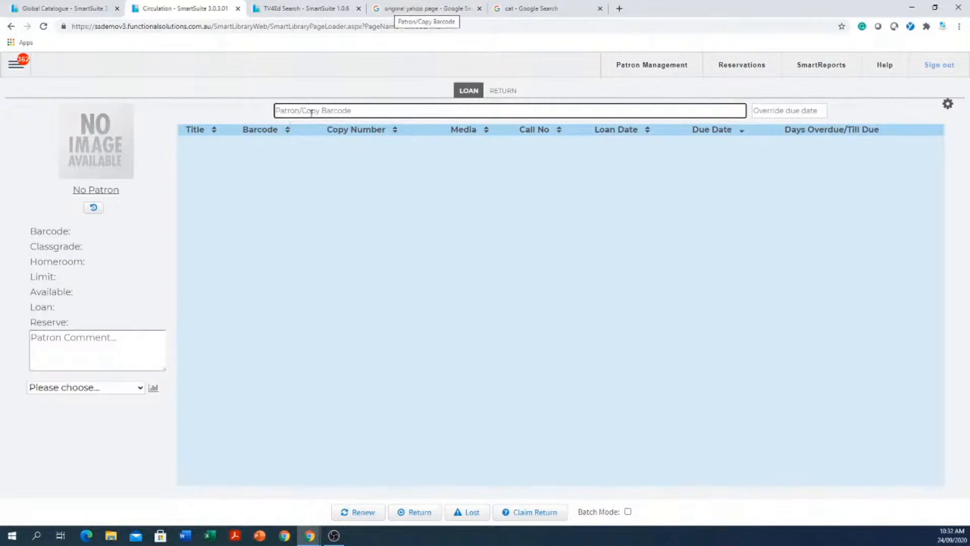
pyautogui.write('s')
pyautogui.press('Return')
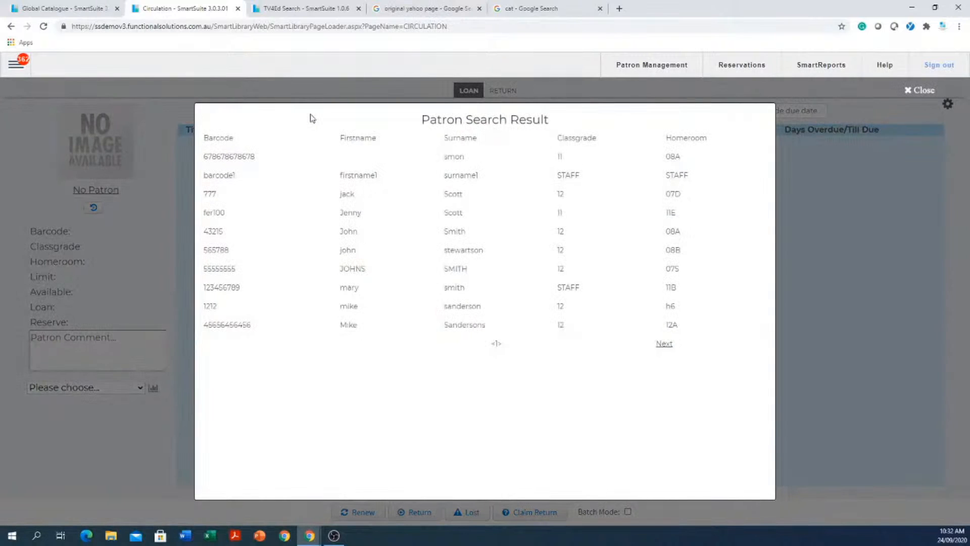
pyautogui.click(437, 195)
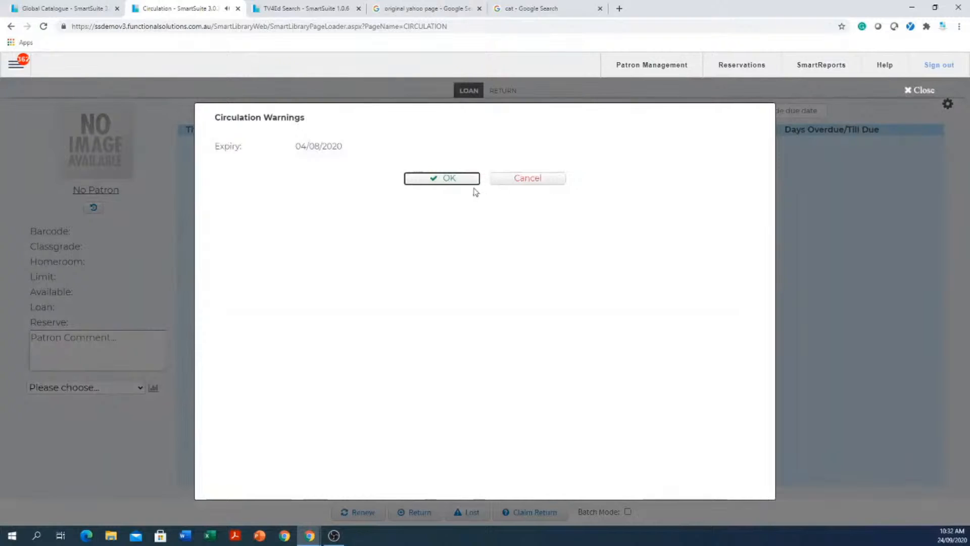
pyautogui.click(454, 180)
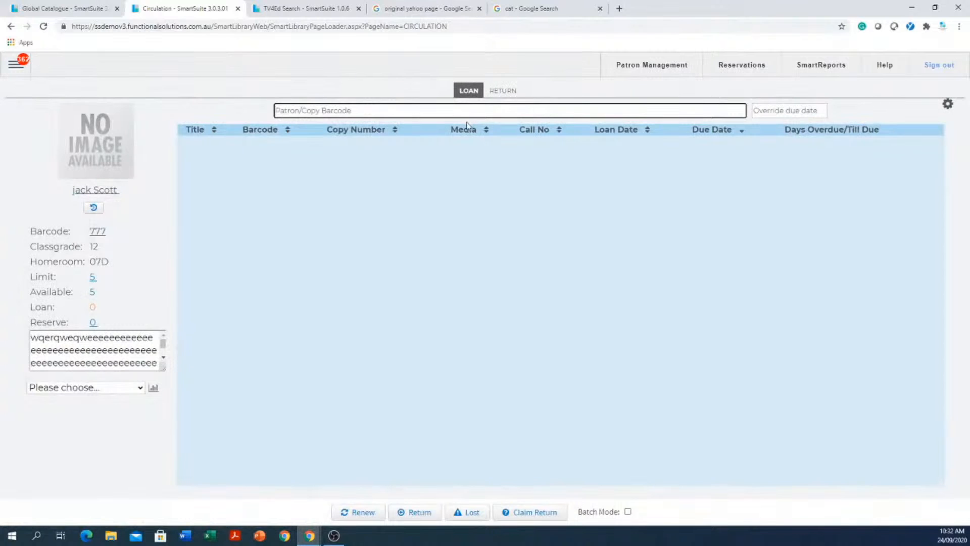
# - Search patrons by surname, load the homeroom 07S patron, and tick the Matthew Flinders' cat loan
pyautogui.write('smith')
pyautogui.press('Return')
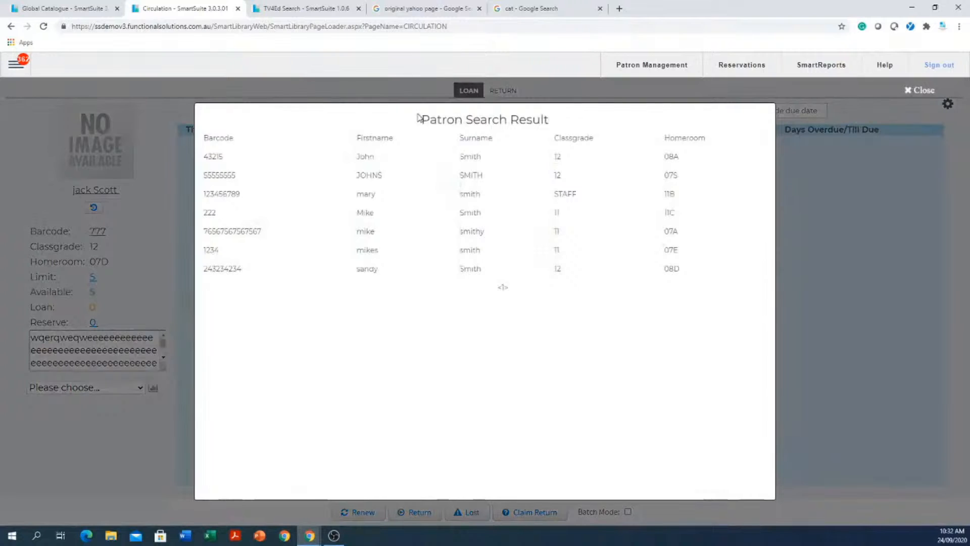
pyautogui.click(480, 175)
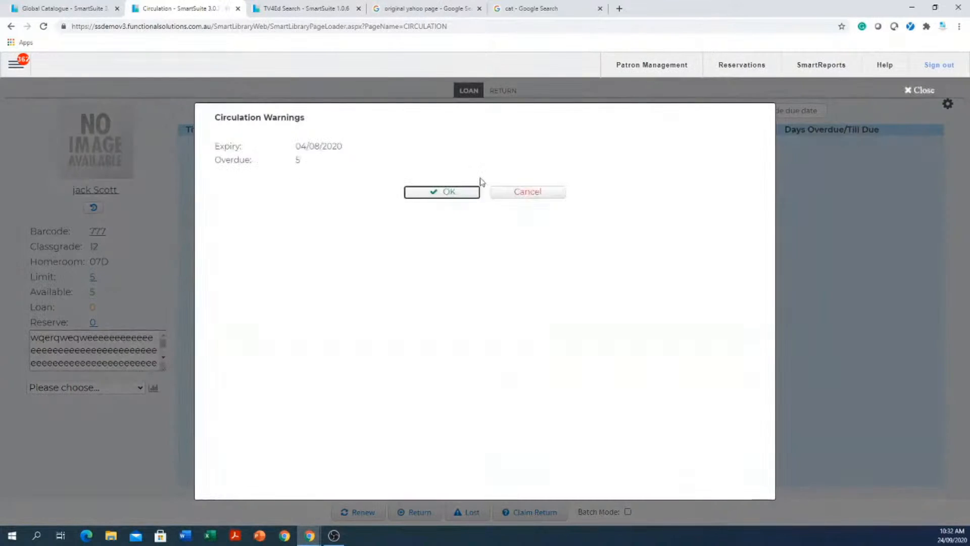
pyautogui.click(439, 195)
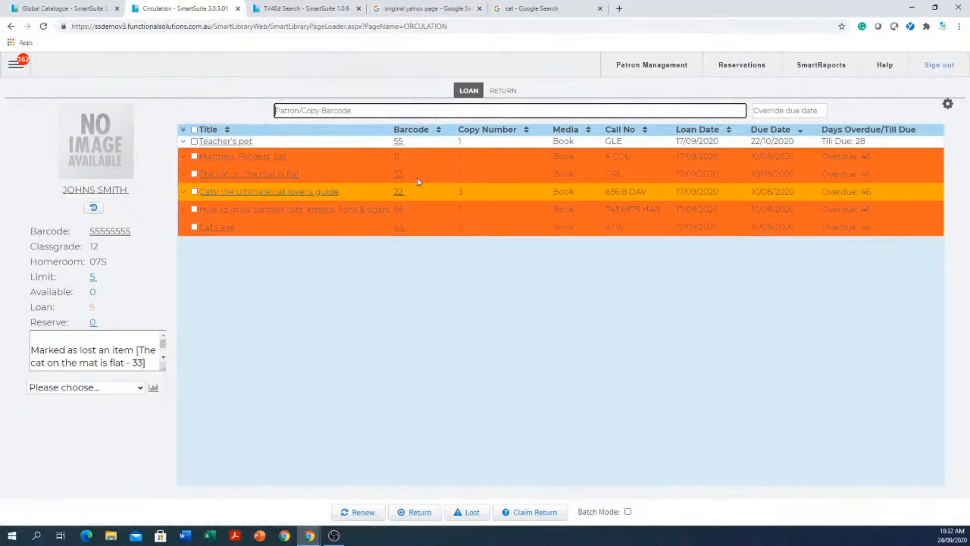
pyautogui.click(195, 159)
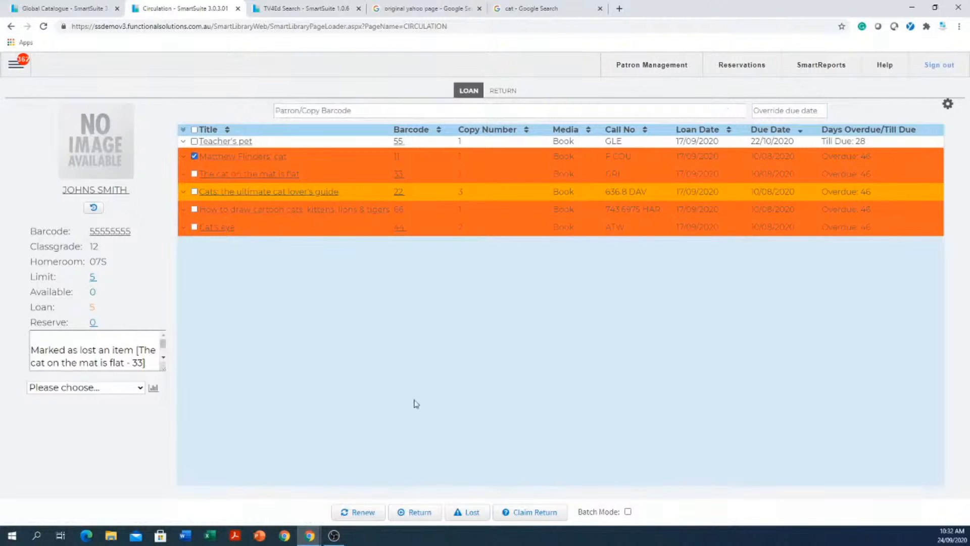
# - Record and confirm a claimed return for the ticked Matthew Flinders' cat loan
pyautogui.click(530, 515)
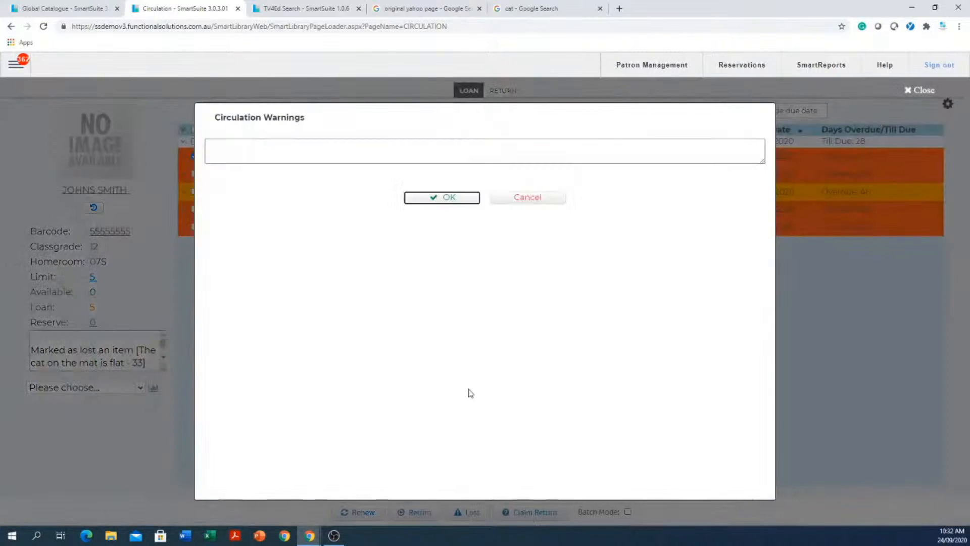
pyautogui.click(450, 198)
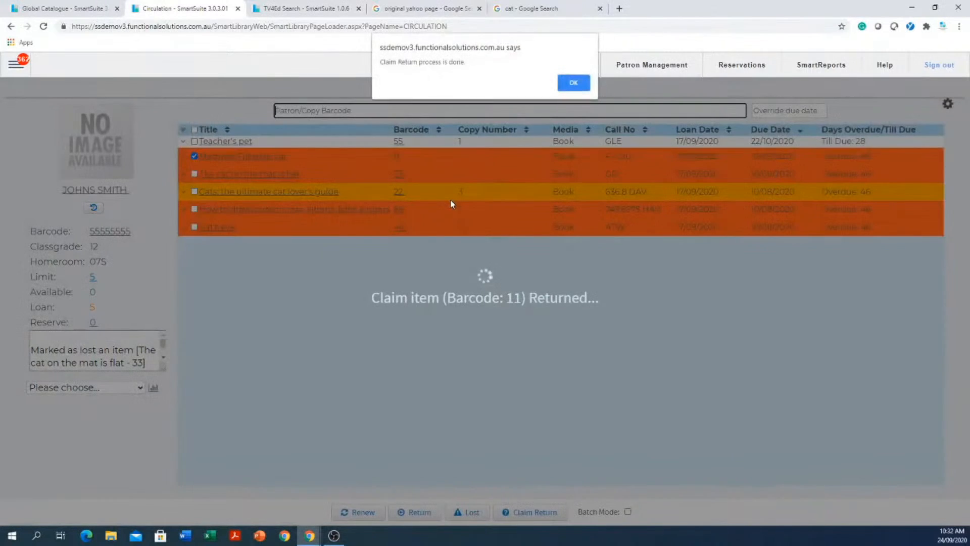
pyautogui.click(577, 88)
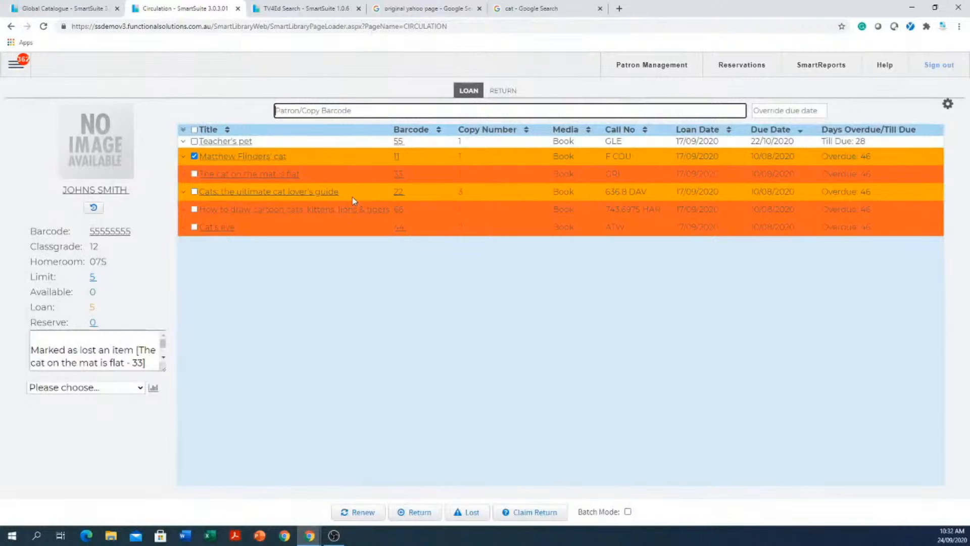
pyautogui.click(489, 407)
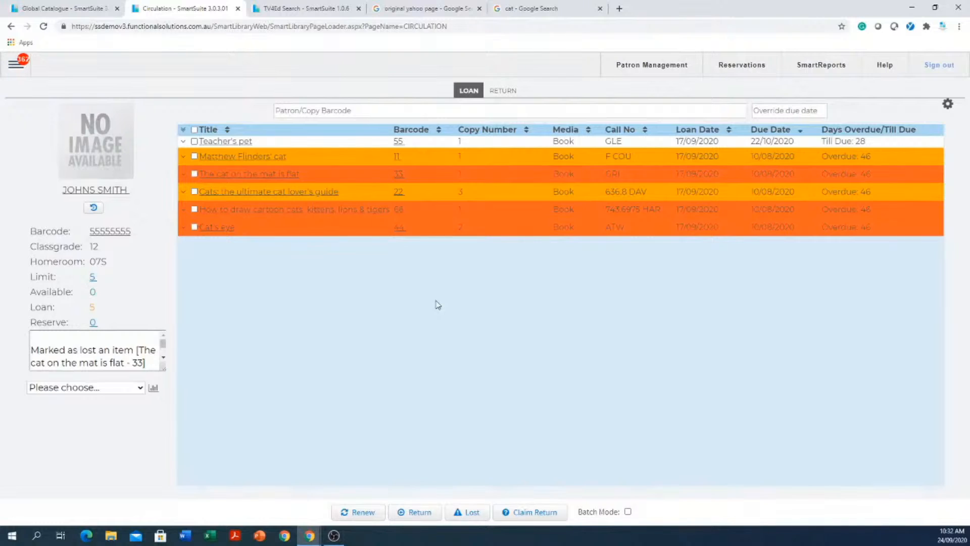
# - Switch to RETURN and back to LOAN to refresh the patron's loans, then list patron reports
pyautogui.click(508, 92)
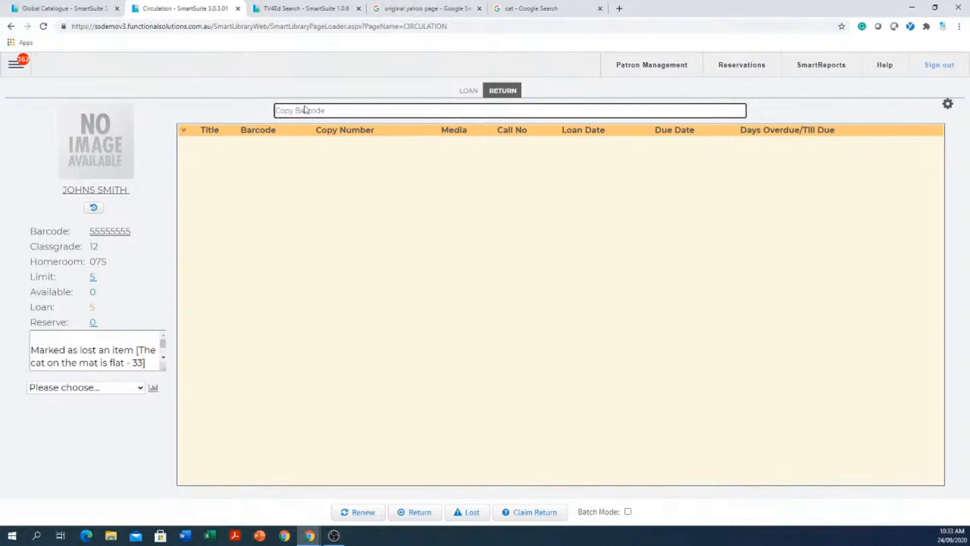
pyautogui.click(461, 95)
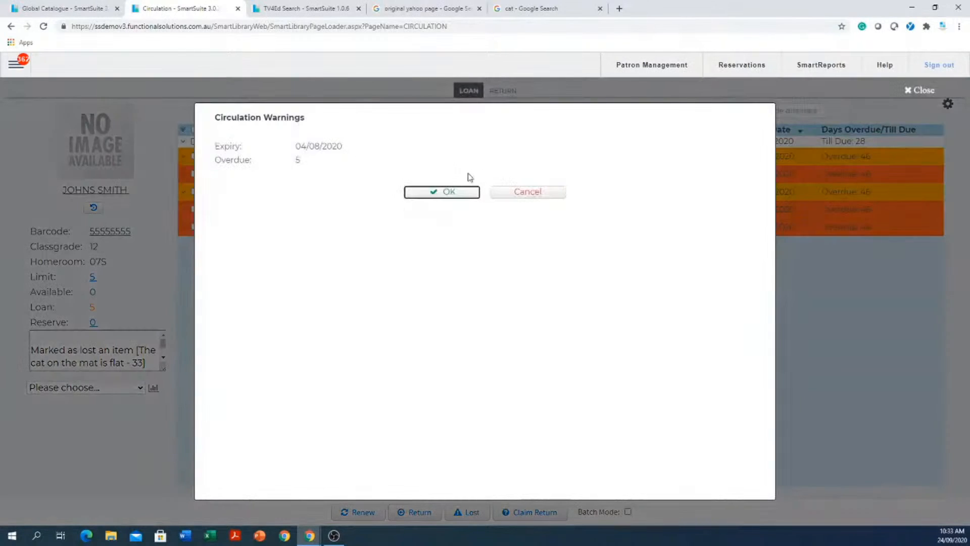
pyautogui.click(461, 190)
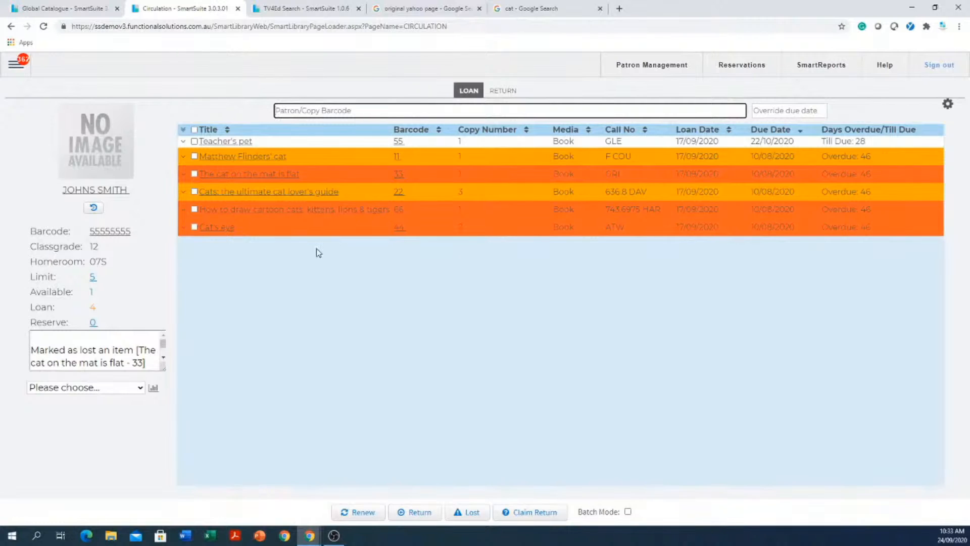
pyautogui.click(74, 389)
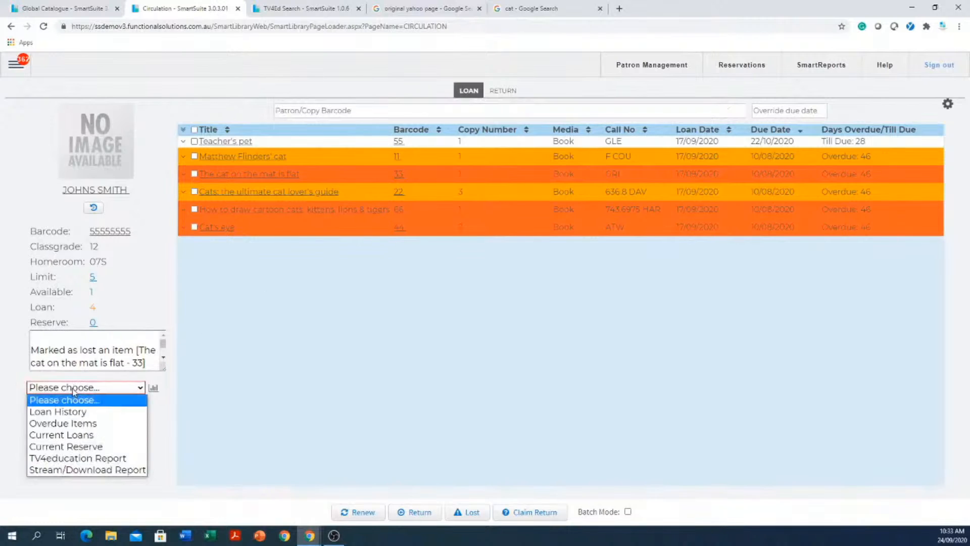
# - Run the patron's Overdue Items report, review its email subject and recipient fields, then close it
pyautogui.click(62, 424)
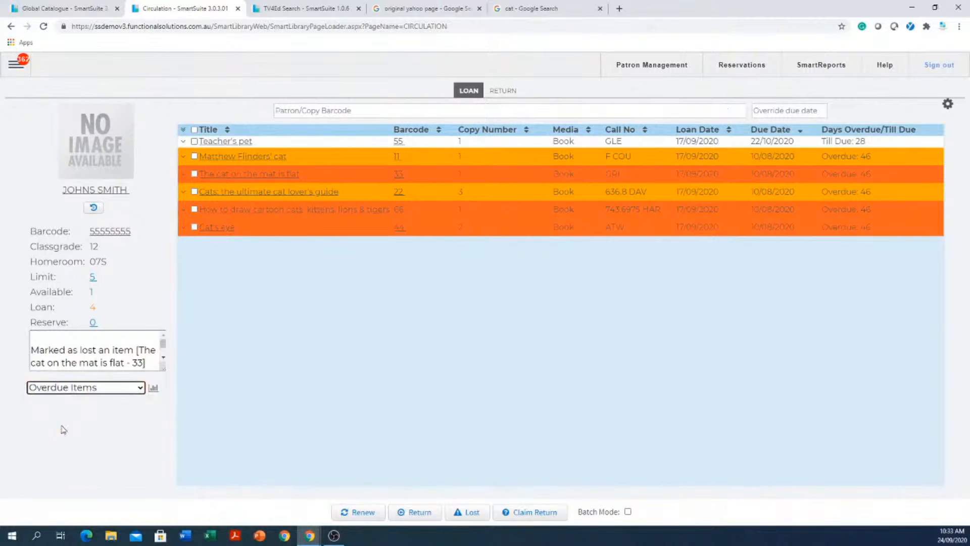
pyautogui.click(153, 388)
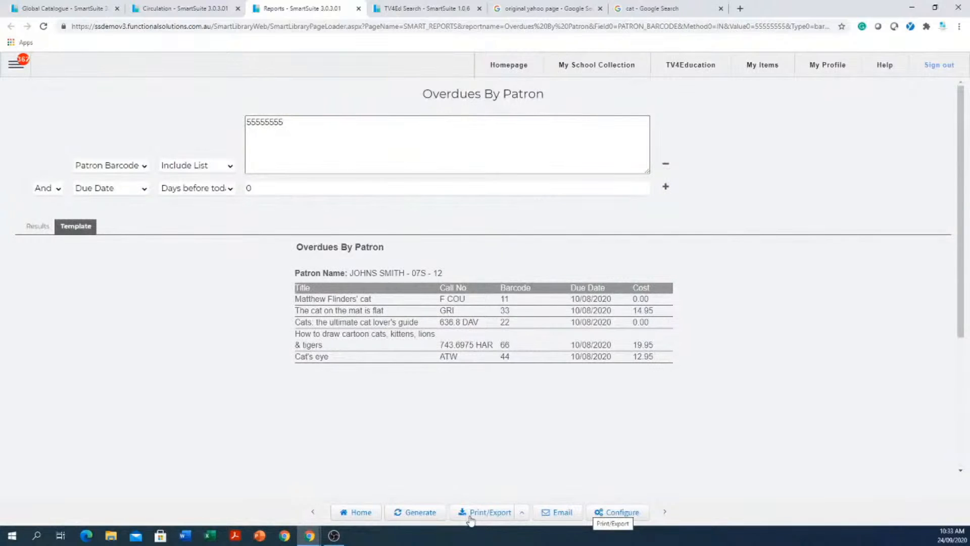
pyautogui.click(563, 515)
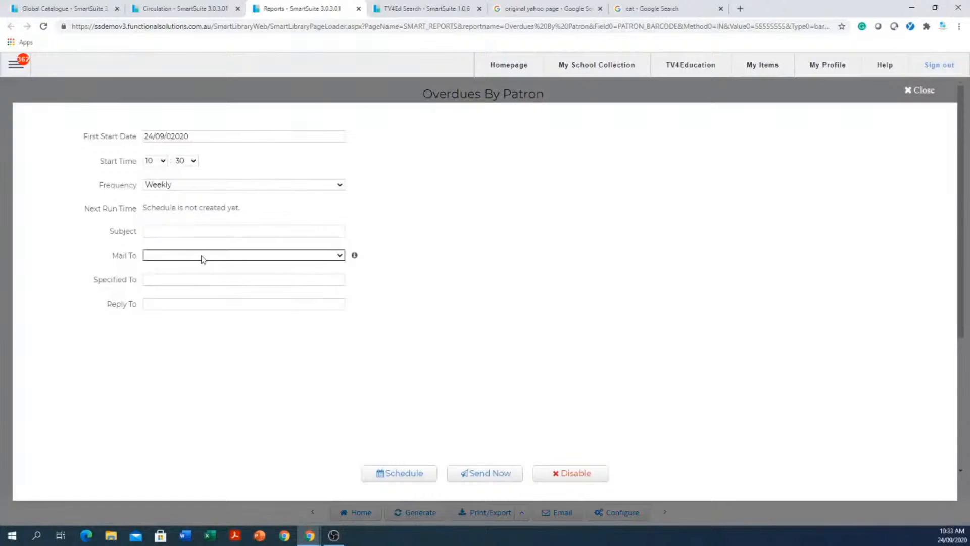
pyautogui.click(202, 231)
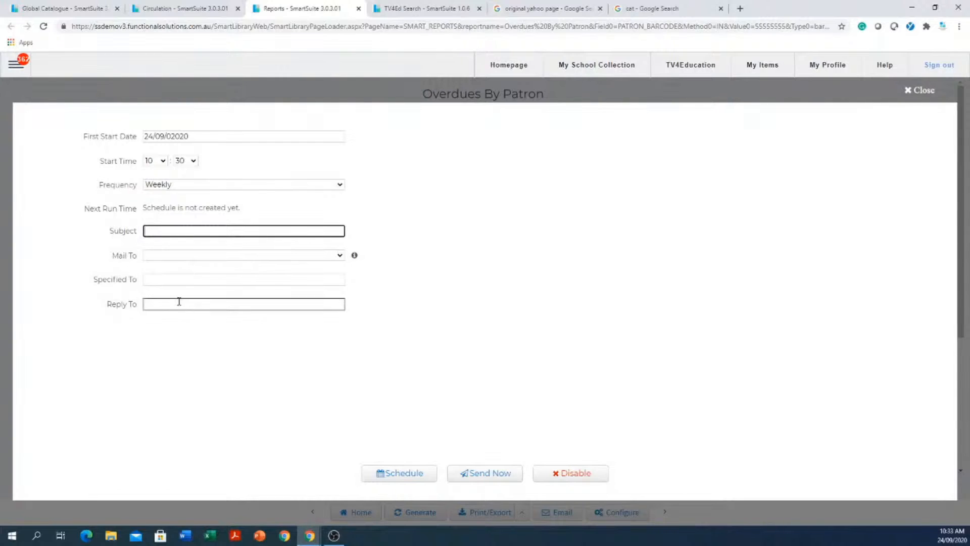
pyautogui.click(187, 280)
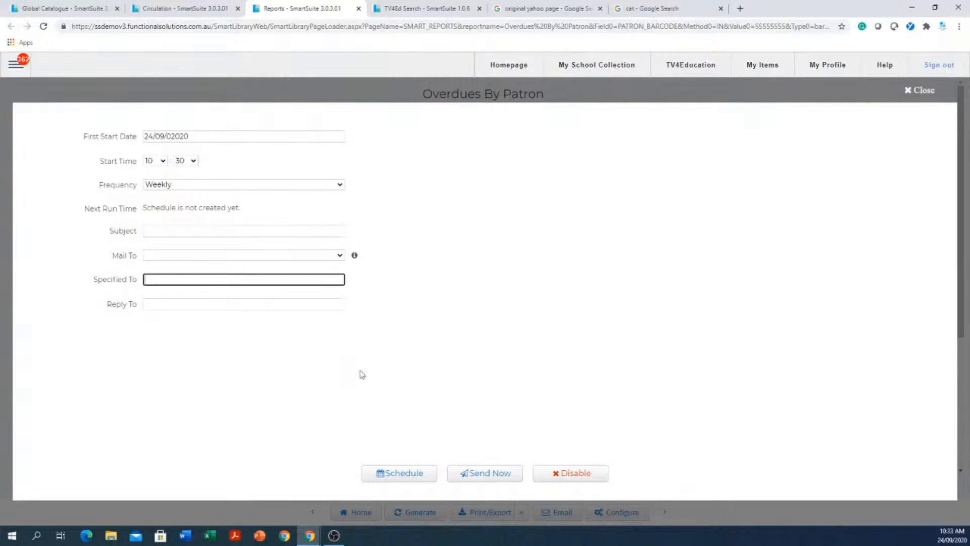
pyautogui.click(918, 91)
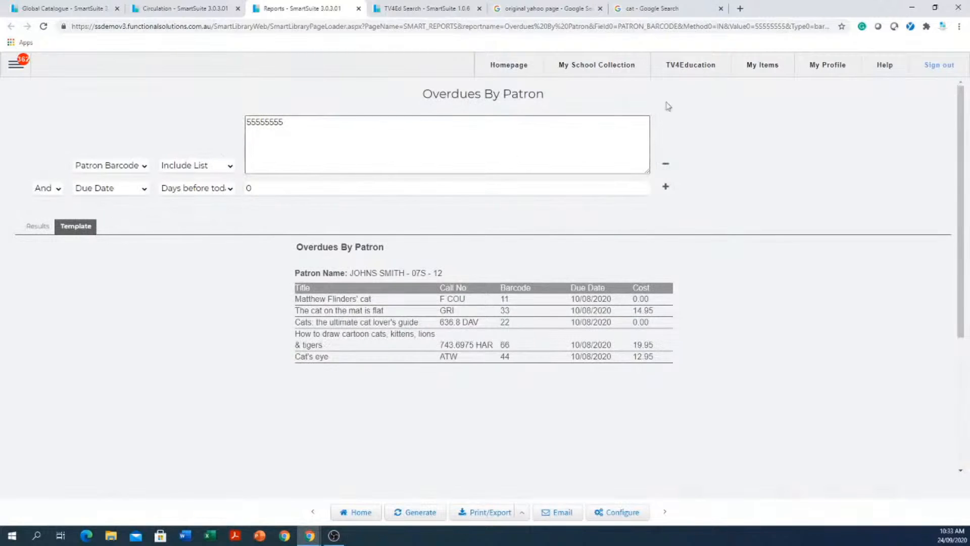
pyautogui.click(359, 9)
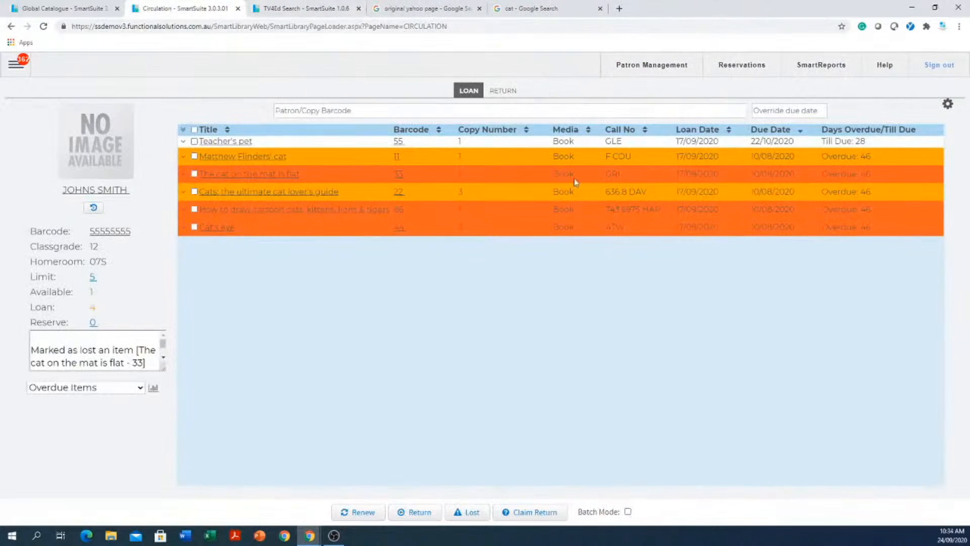
# - Run the patron's Current Loans report showing six titles, then close it
pyautogui.click(76, 388)
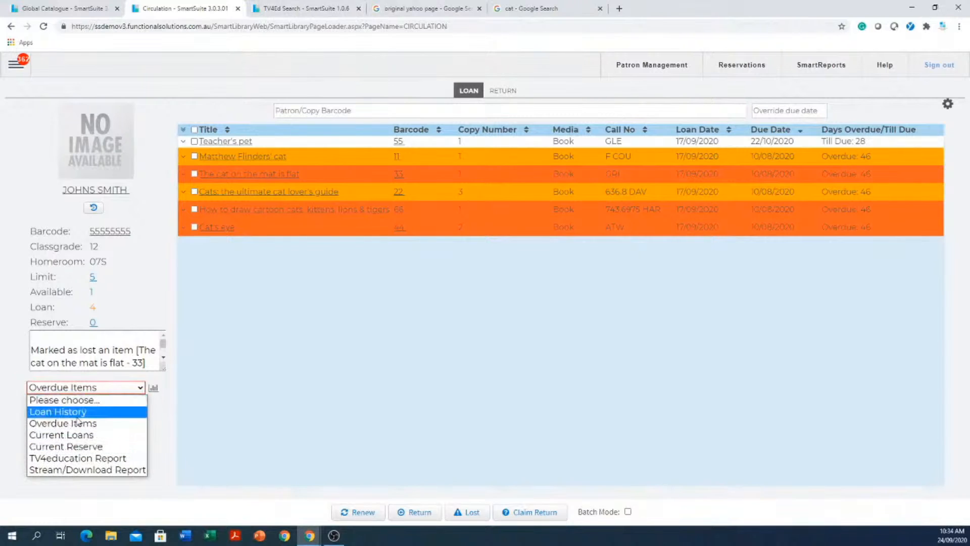
pyautogui.click(77, 435)
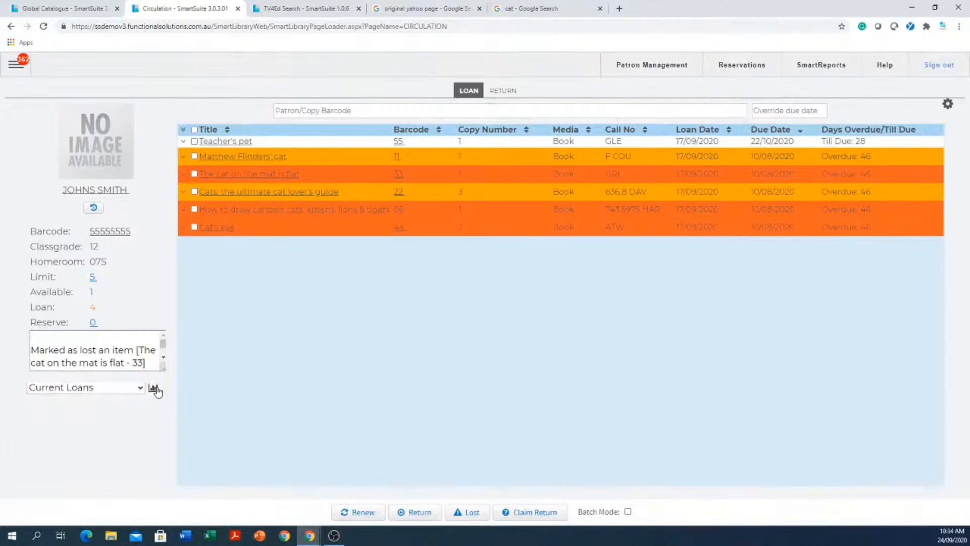
pyautogui.click(153, 387)
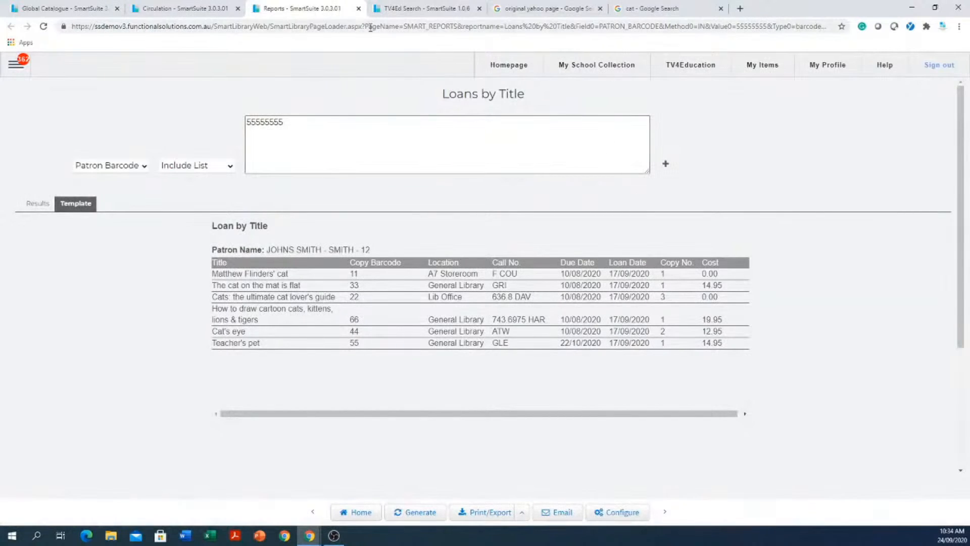
pyautogui.click(359, 9)
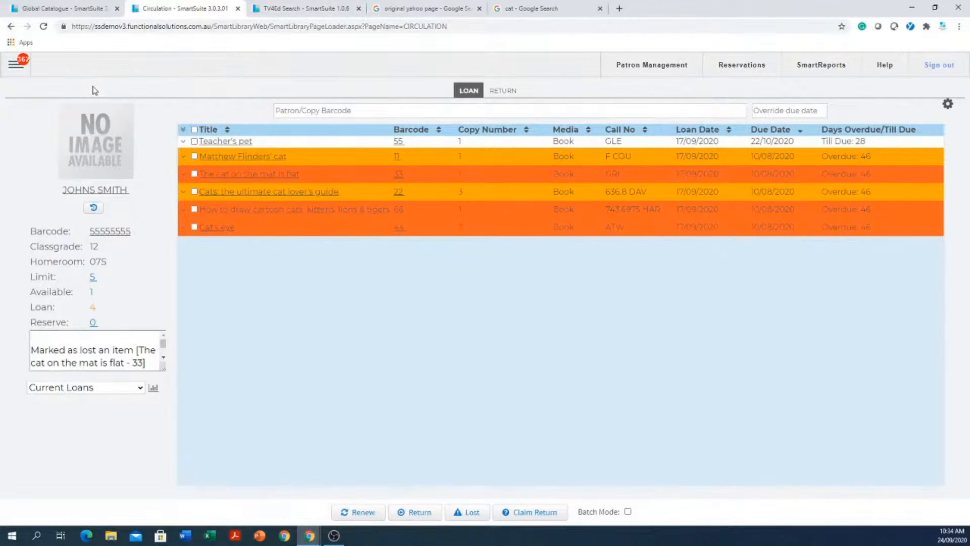
# - Open Reports, go to OVERDUES, and open the Overdues By Classification report
pyautogui.click(16, 68)
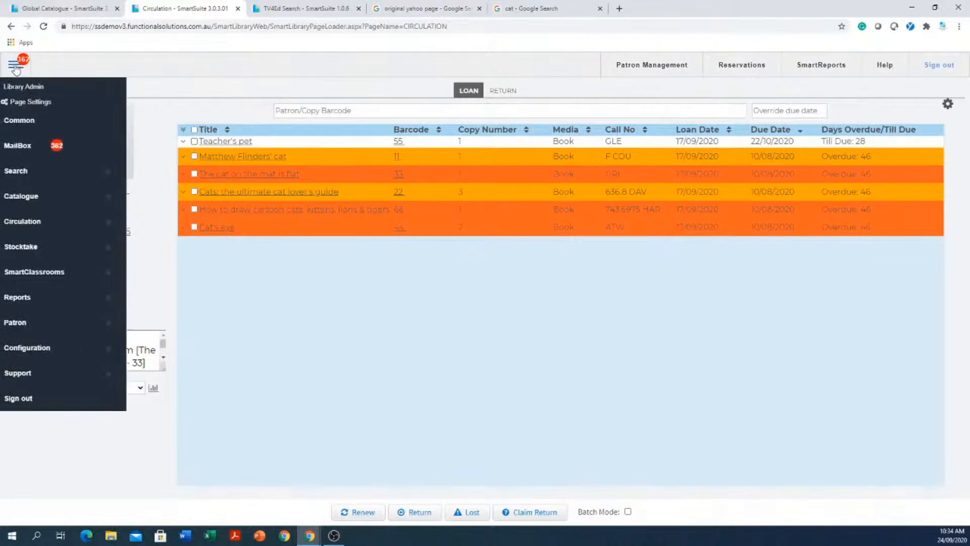
pyautogui.click(47, 297)
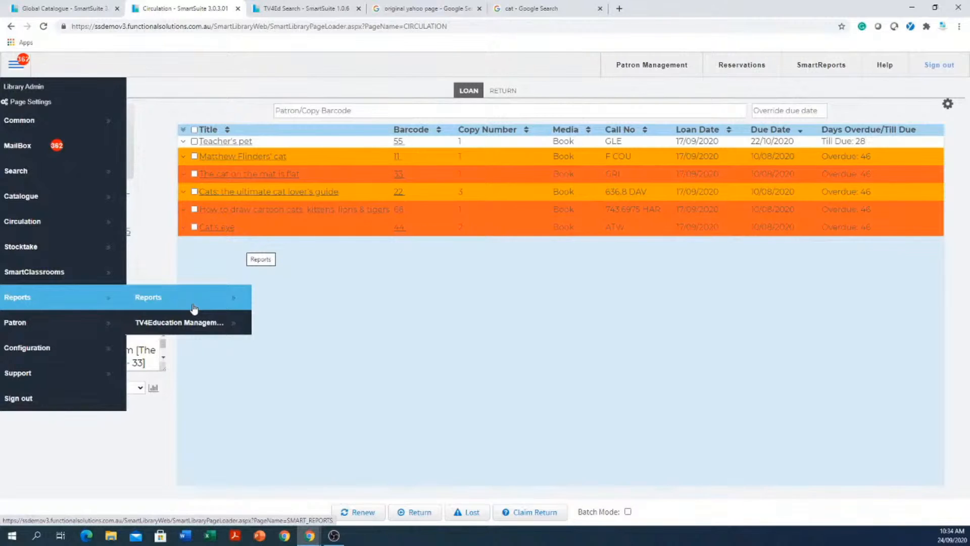
pyautogui.click(154, 303)
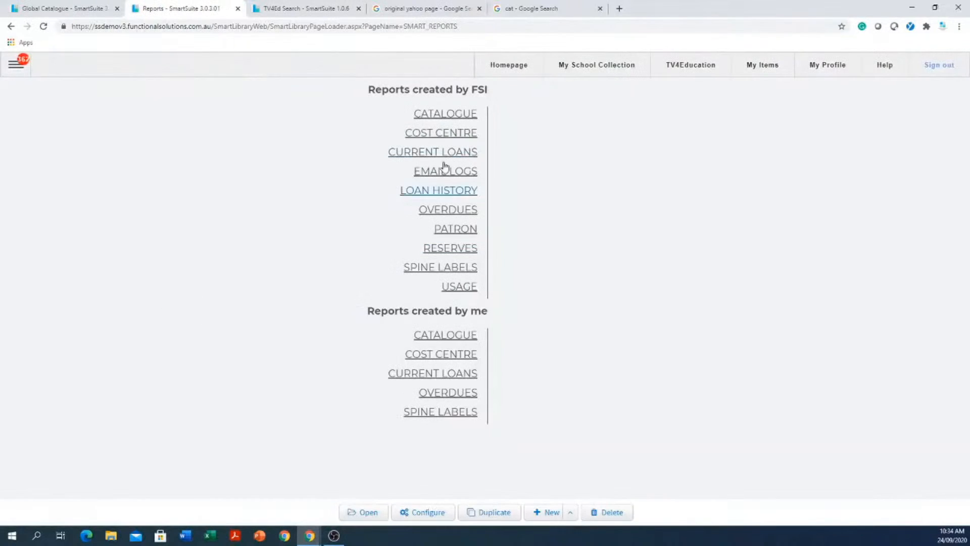
pyautogui.click(445, 213)
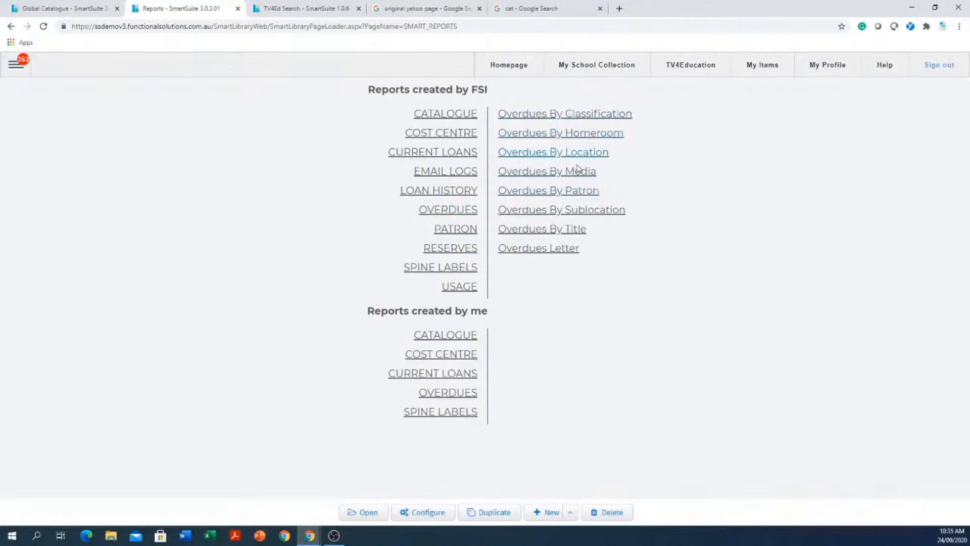
pyautogui.click(589, 120)
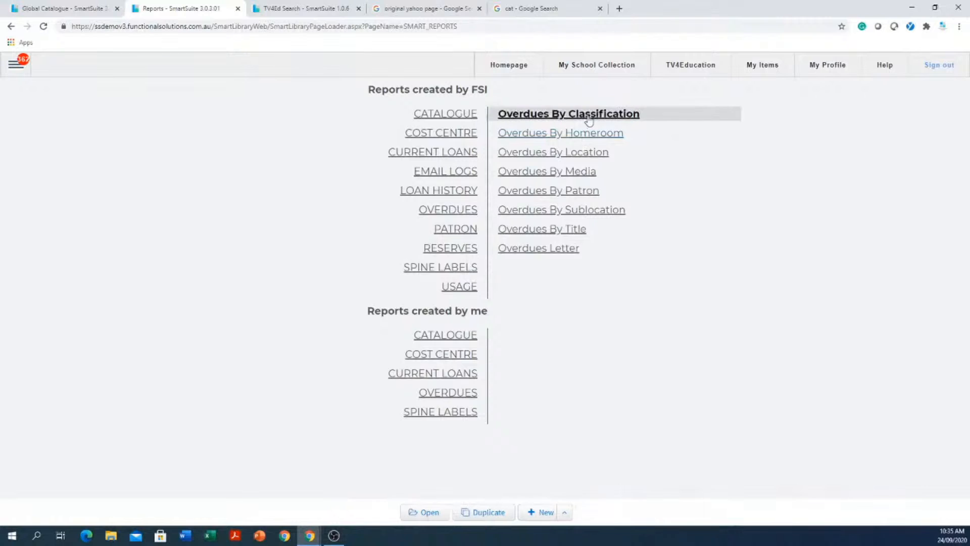
pyautogui.click(438, 513)
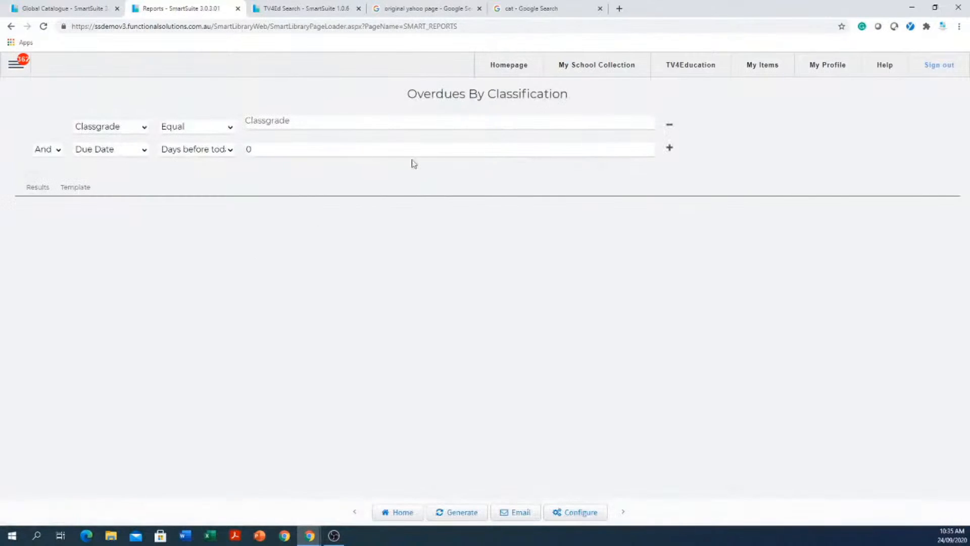
# - Set the Classgrade filter to 12, generate the overdues report, and scroll through the results
pyautogui.click(407, 121)
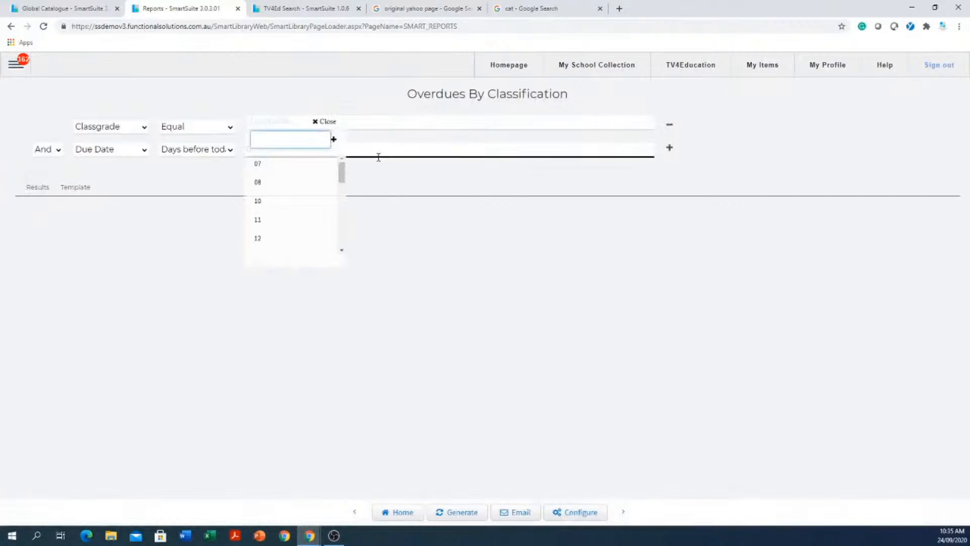
pyautogui.click(259, 240)
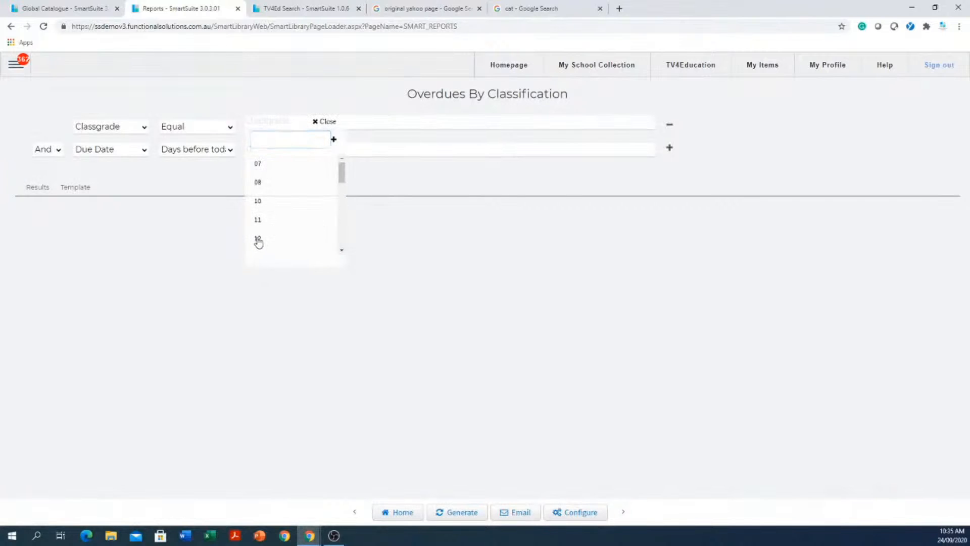
pyautogui.click(580, 313)
pyautogui.click(305, 157)
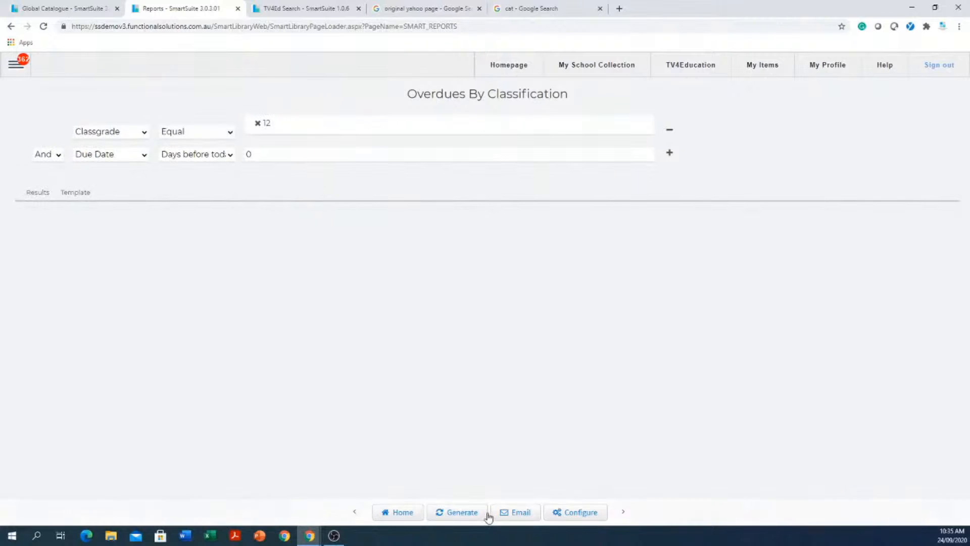
pyautogui.click(459, 514)
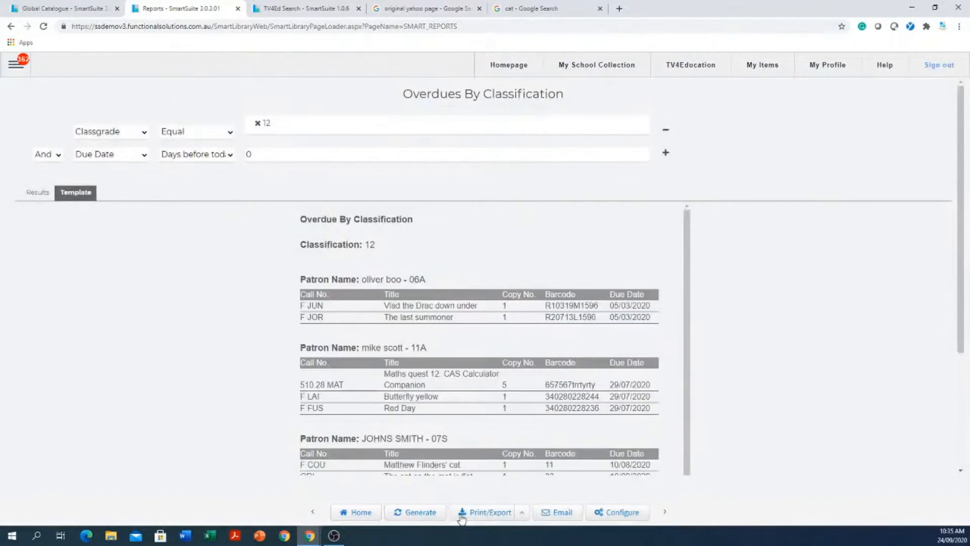
pyautogui.scroll(-5, 336, 374)
pyautogui.scroll(-1, 297, 334)
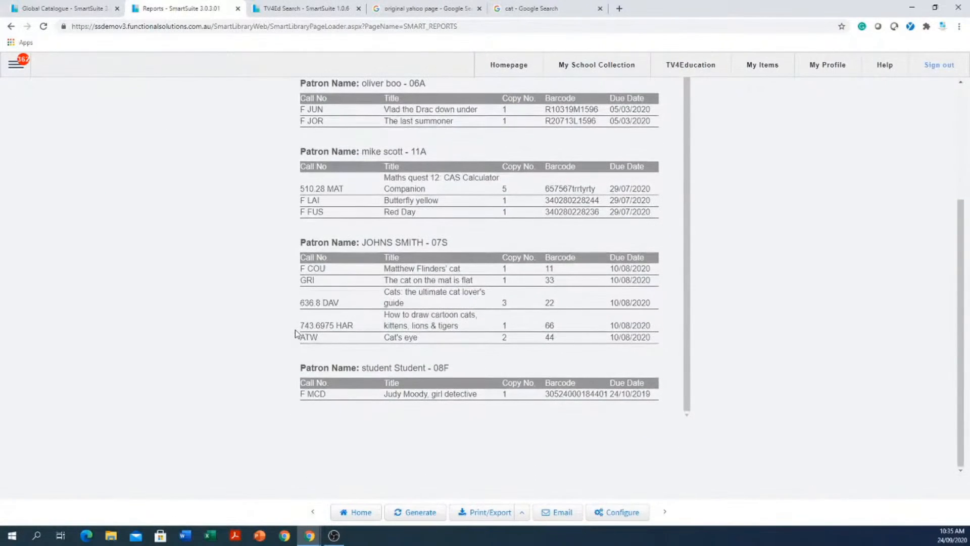
pyautogui.scroll(1, 297, 334)
pyautogui.scroll(3, 788, 329)
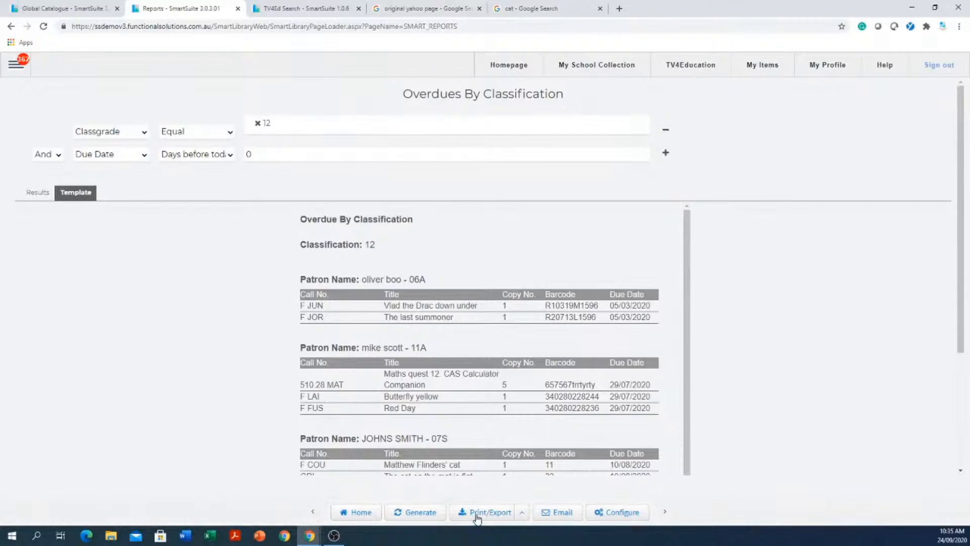
# - Check the report email's recipient and subject, then send it immediately with Send Now
pyautogui.click(562, 513)
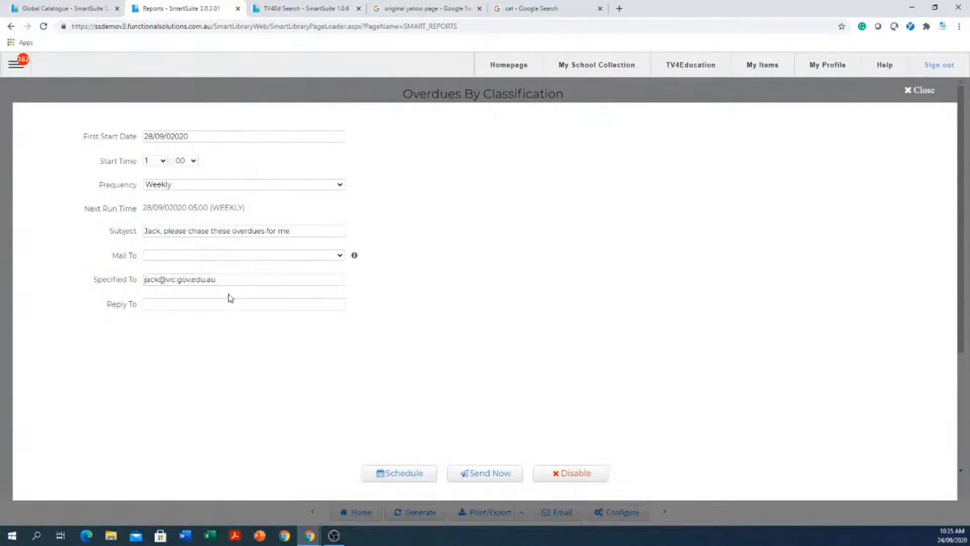
pyautogui.moveTo(238, 277); pyautogui.dragTo(127, 276)
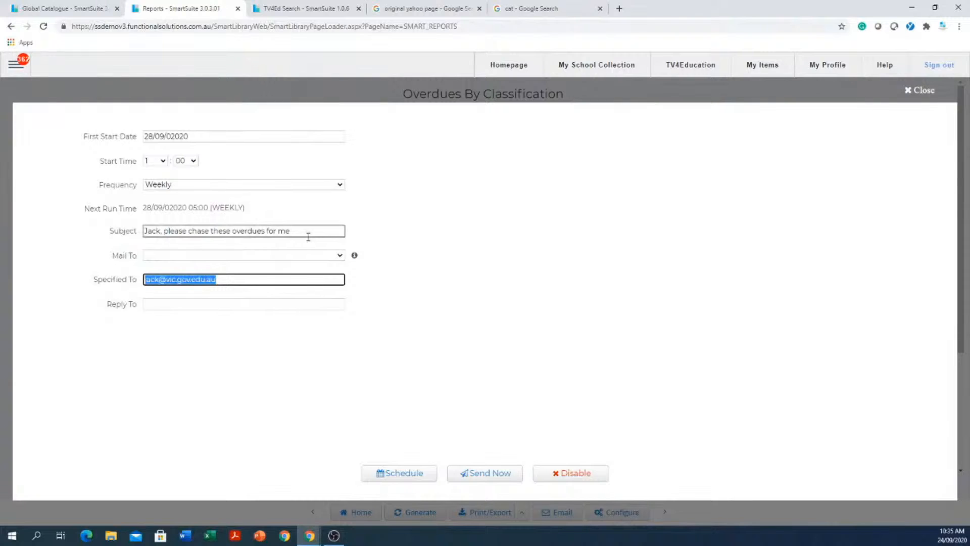
pyautogui.moveTo(308, 232); pyautogui.dragTo(133, 230)
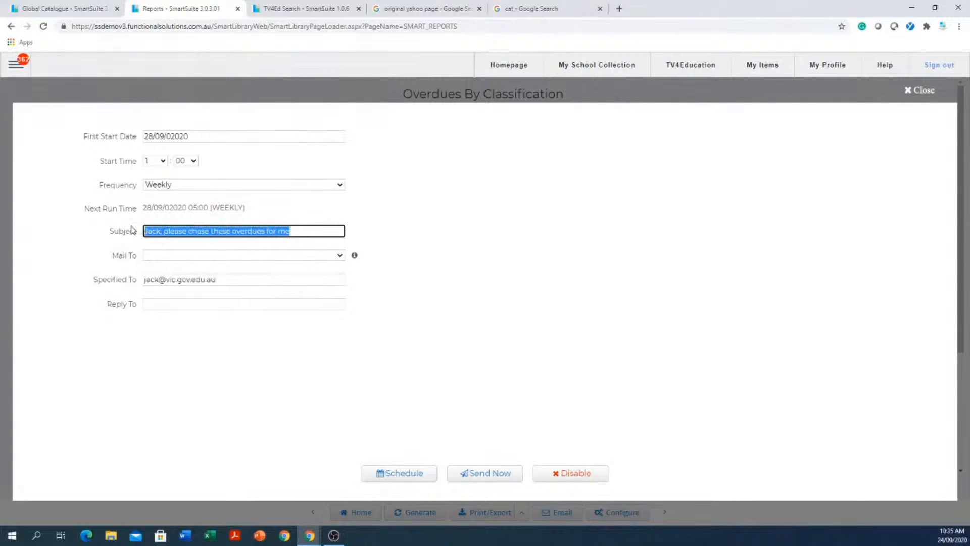
pyautogui.click(480, 473)
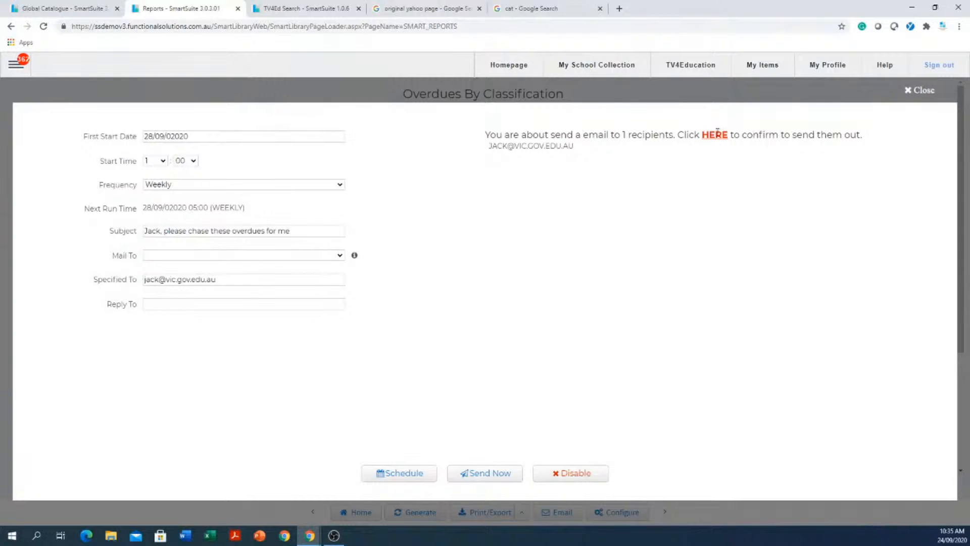
# - Schedule the weekly report email starting 28/09/2020 at hour 6
pyautogui.click(198, 137)
pyautogui.click(199, 137)
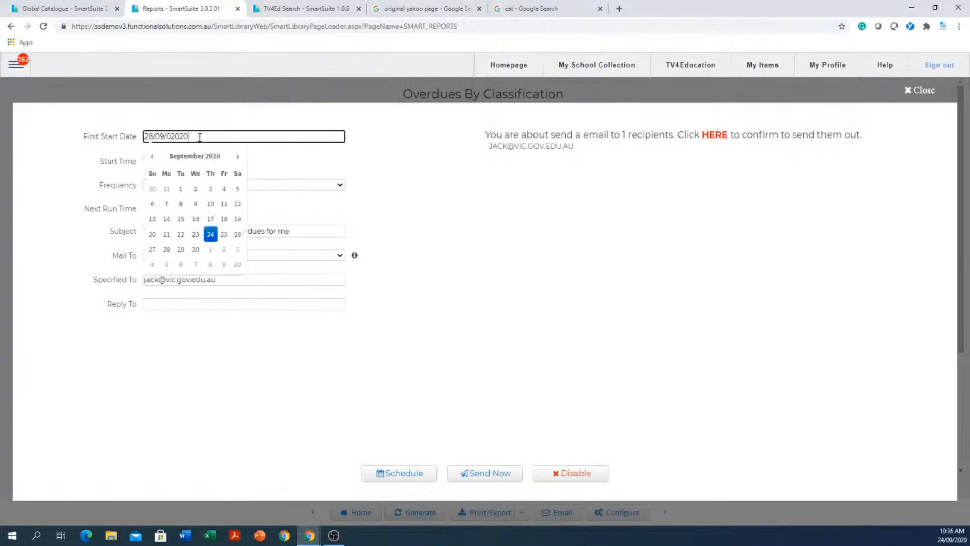
pyautogui.click(166, 253)
pyautogui.click(167, 255)
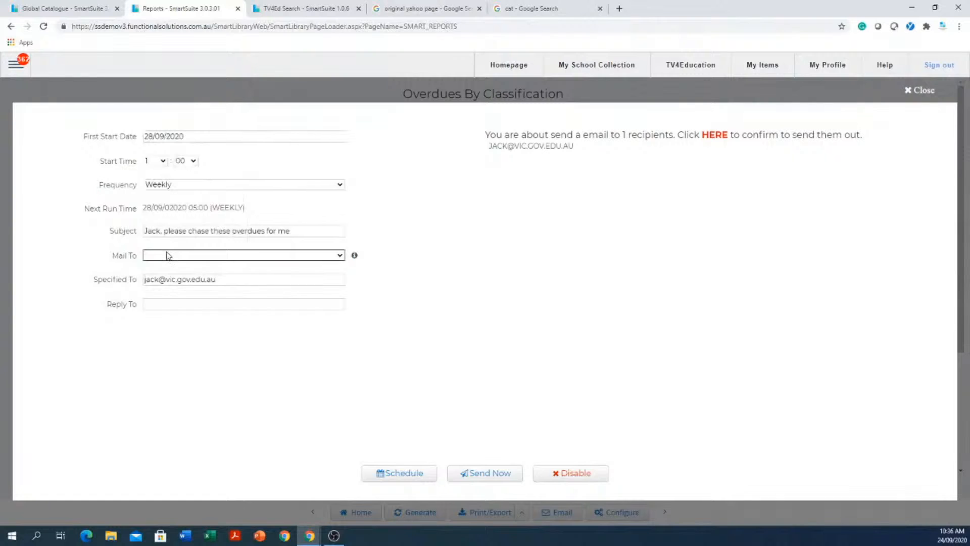
pyautogui.click(158, 184)
pyautogui.click(162, 161)
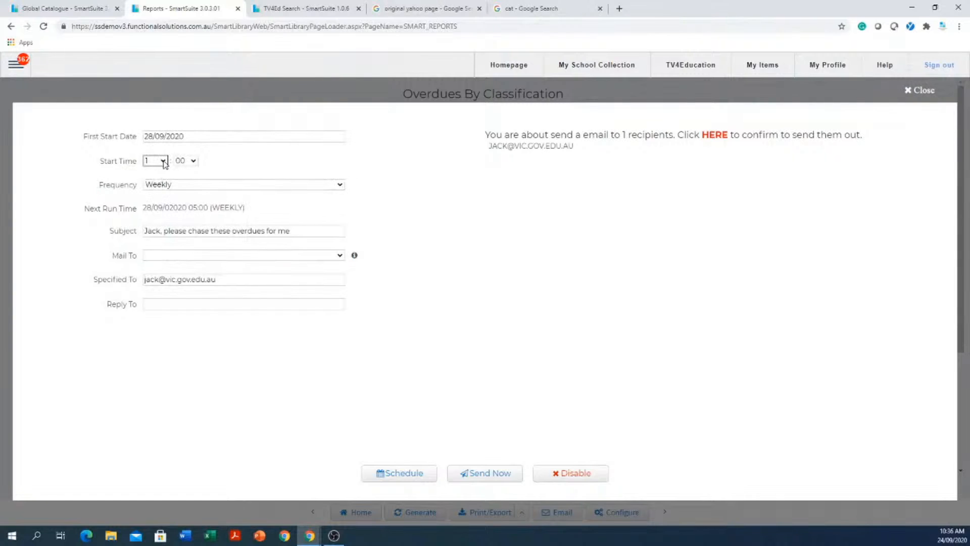
pyautogui.click(163, 161)
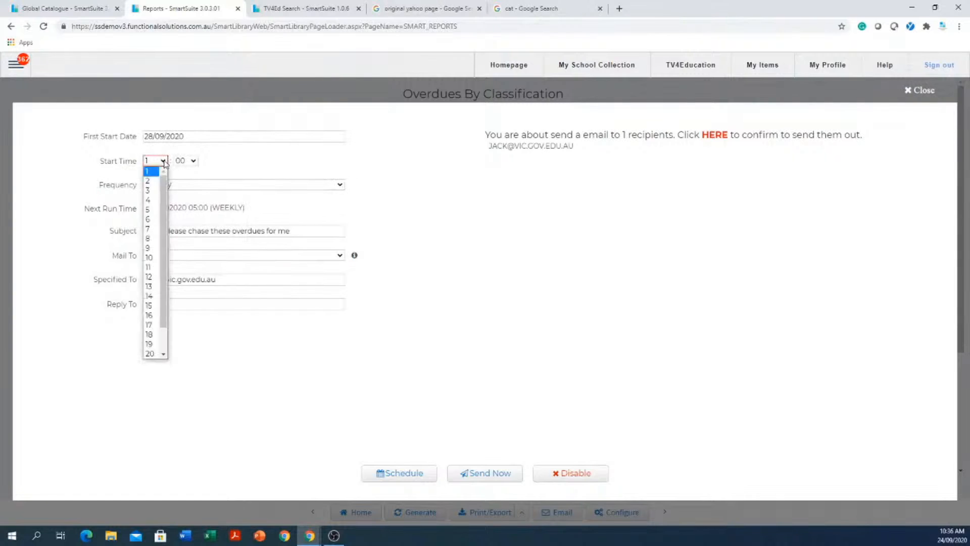
pyautogui.click(151, 219)
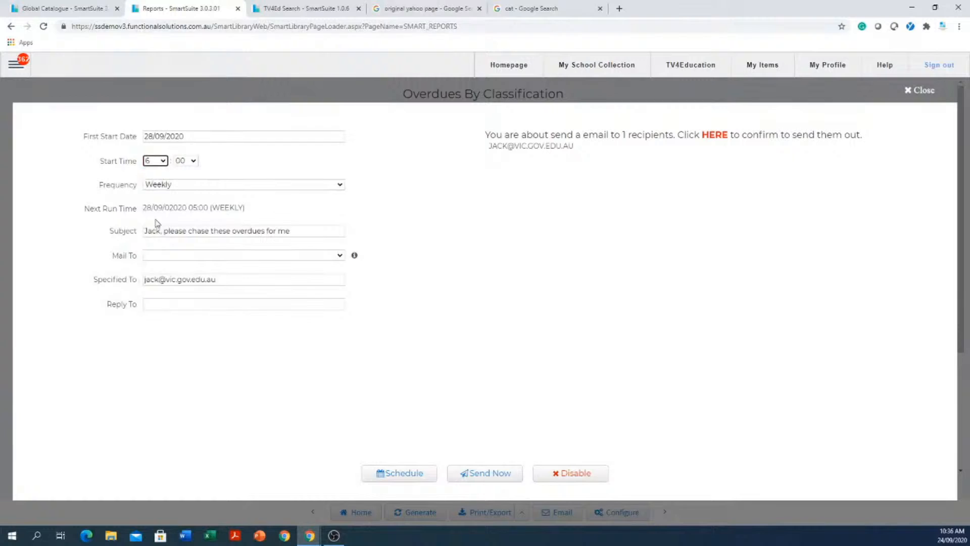
pyautogui.click(401, 473)
# - Close the email schedule and open My School Collection's SmartSearch catalogue of video titles
pyautogui.click(923, 90)
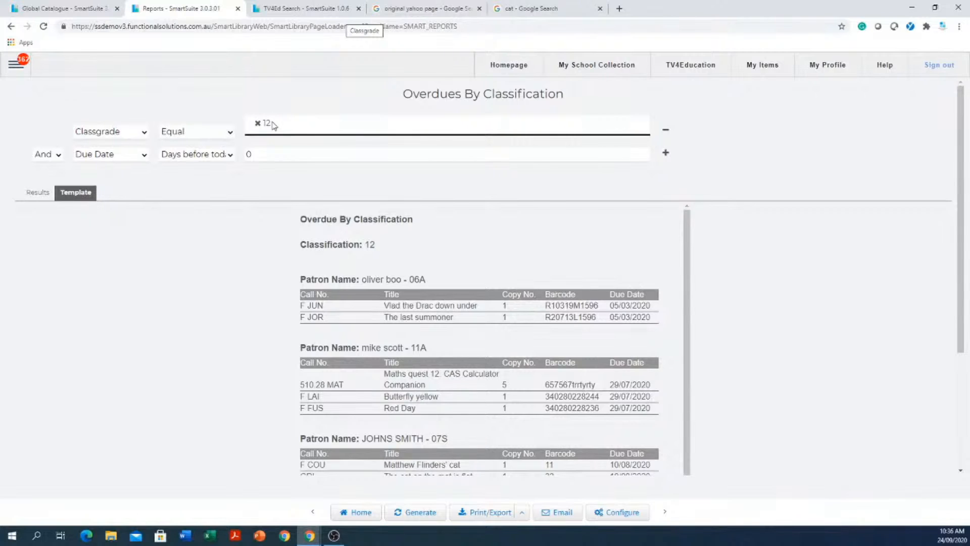
pyautogui.click(586, 65)
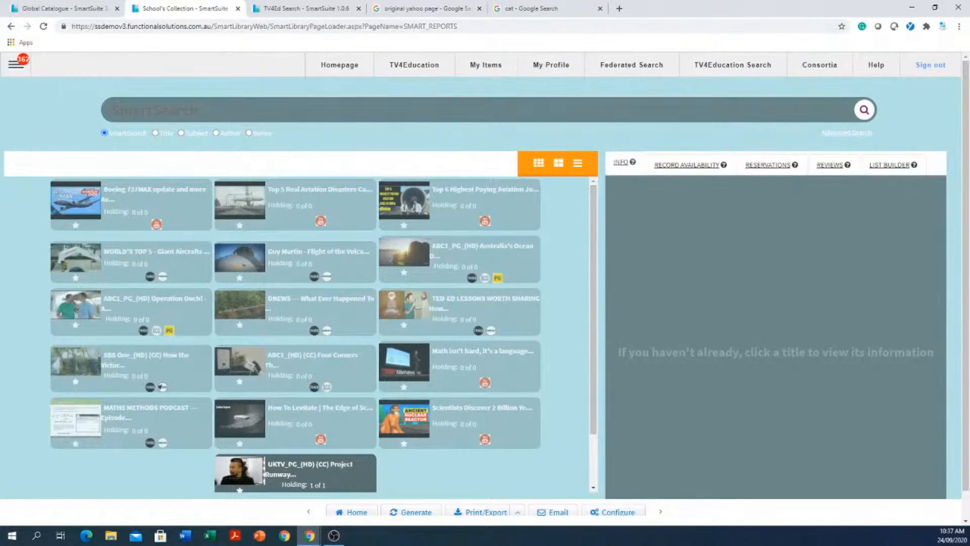
pyautogui.hotkey('alt', 'Tab')
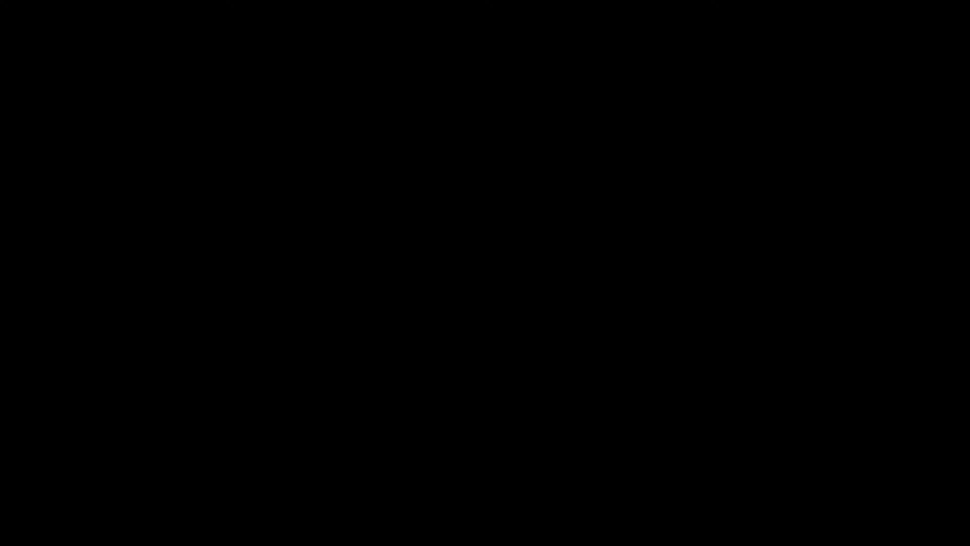